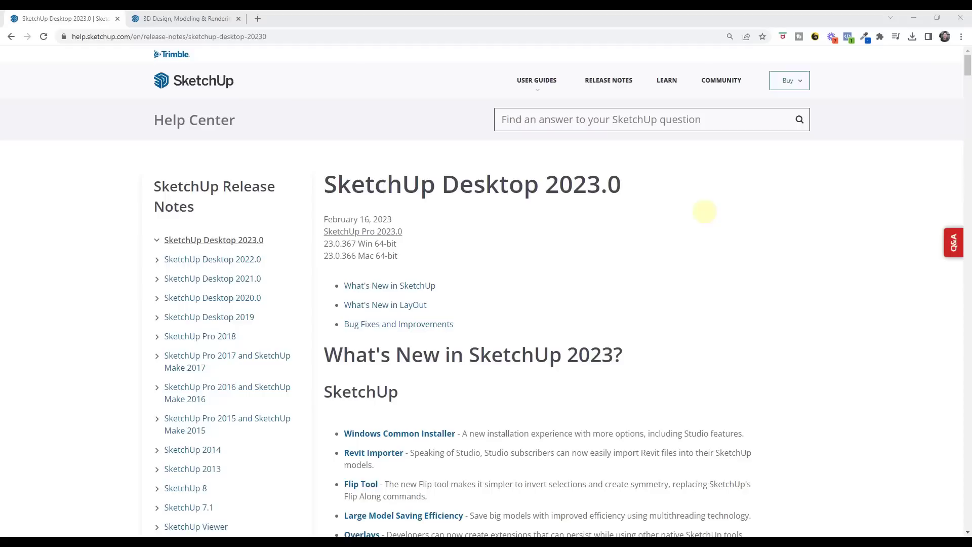
- Scroll the SketchUp 2023.0 release notes and open the Revit Importer link in a new tab
scroll(310, 283, "down", 9)
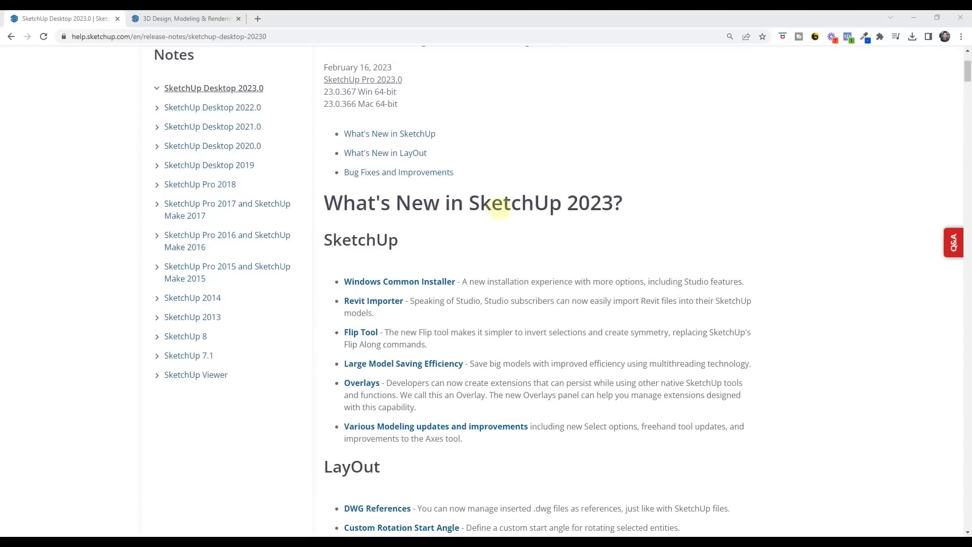
scroll(479, 383, "down", 4)
scroll(609, 284, "up", 12)
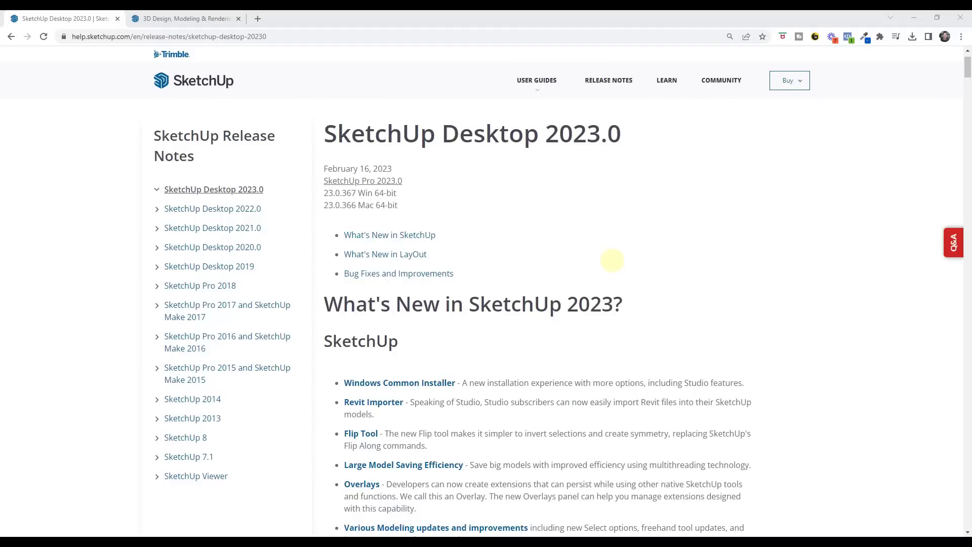
left_click(374, 402, "ctrl+shift")
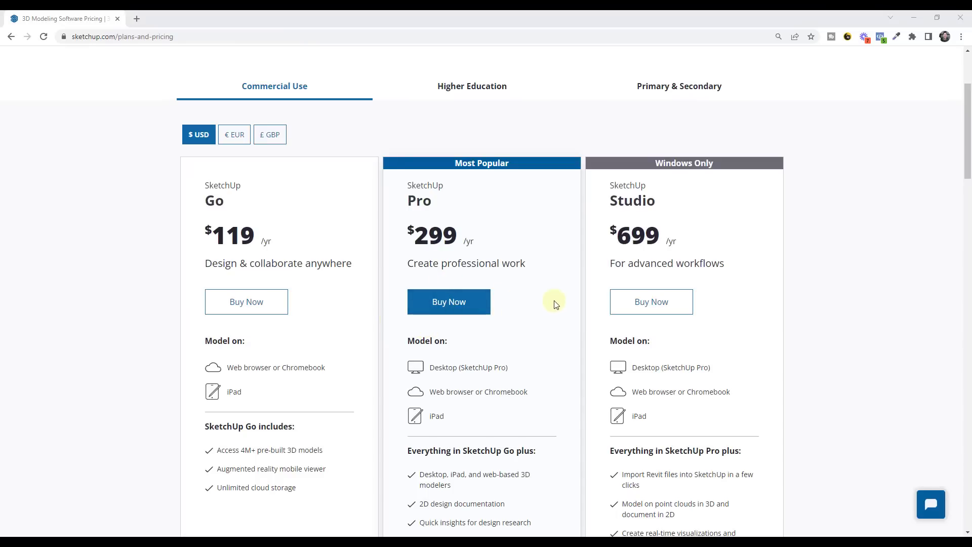
- Highlight Studio's point-cloud modelling and Revit import features on the pricing page, then choose Buy Now for Pro
scroll(544, 302, "down", 1)
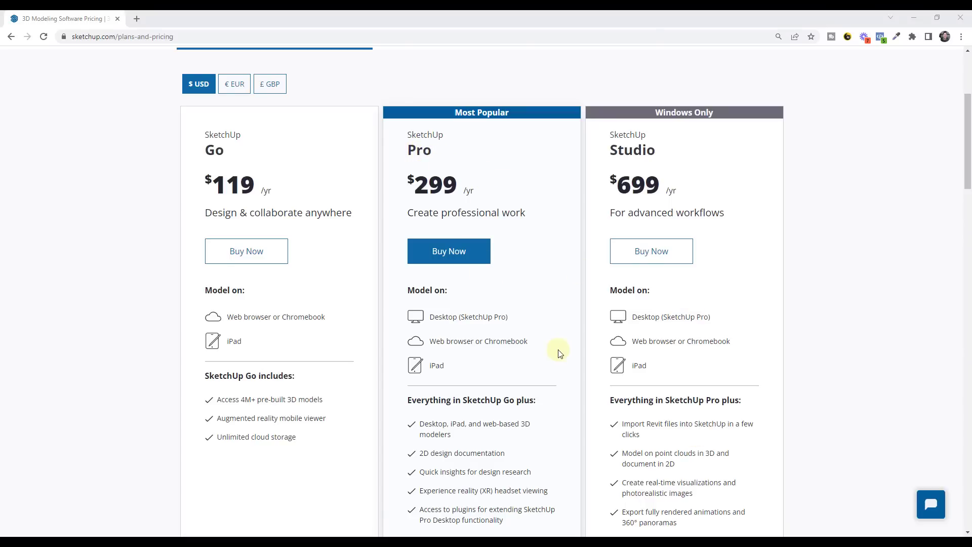
scroll(556, 347, "down", 2)
scroll(559, 241, "up", 1)
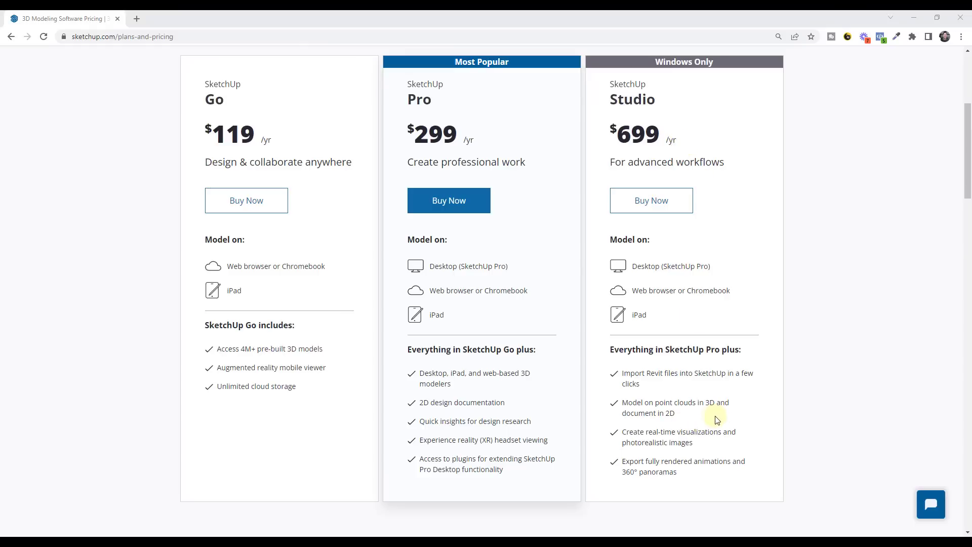
left_click_drag(683, 421, 621, 402)
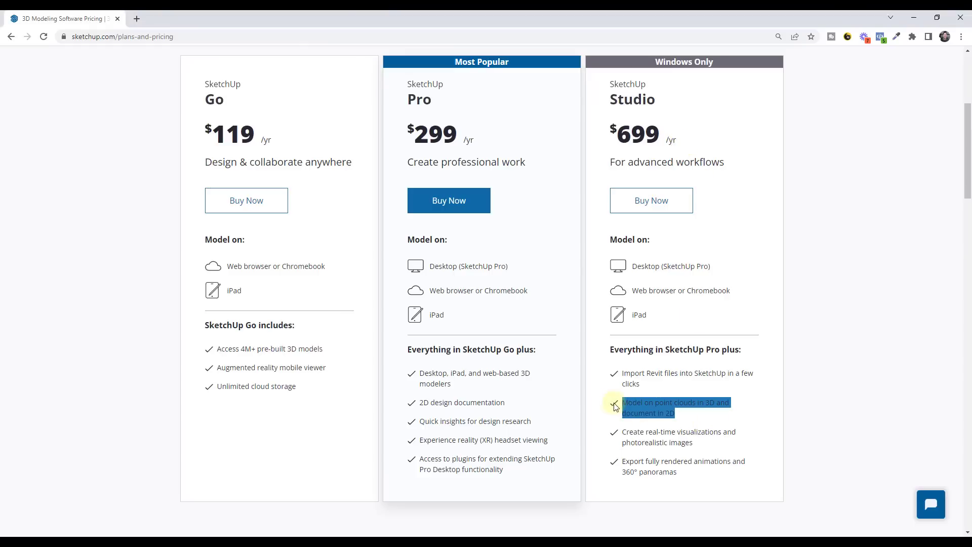
left_click(622, 402)
mouse_move(687, 418)
left_mouse_down()
mouse_move(622, 403)
mouse_move(622, 373)
left_mouse_up()
left_click(634, 407)
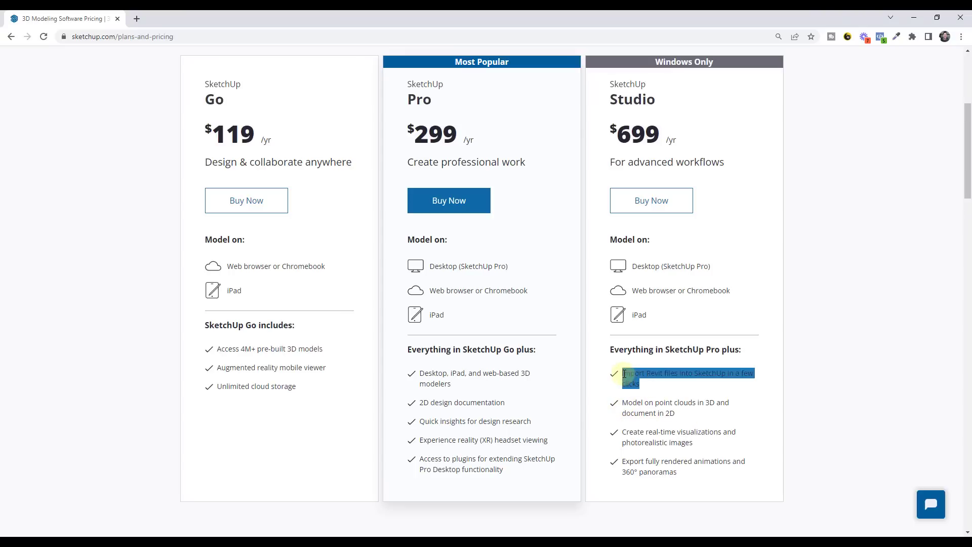
left_click(689, 391)
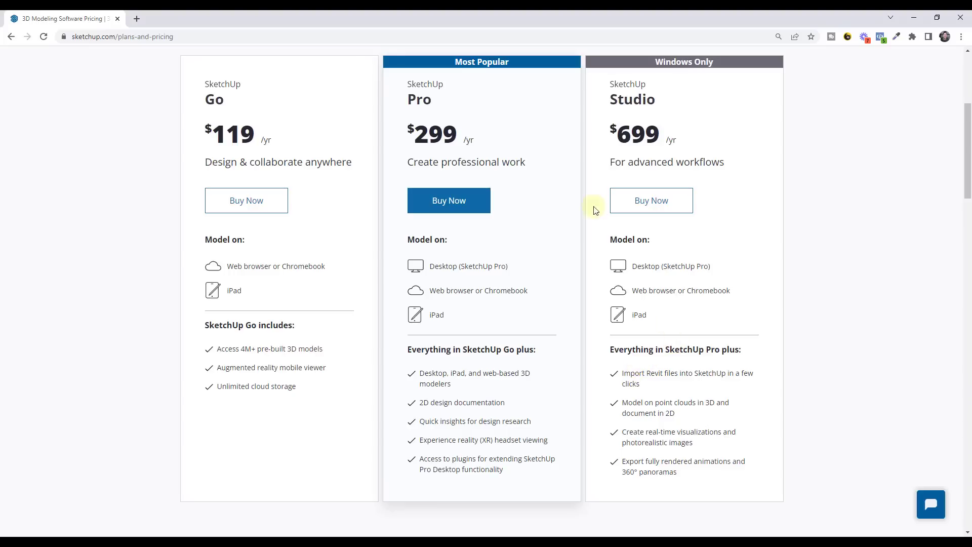
left_click(441, 202)
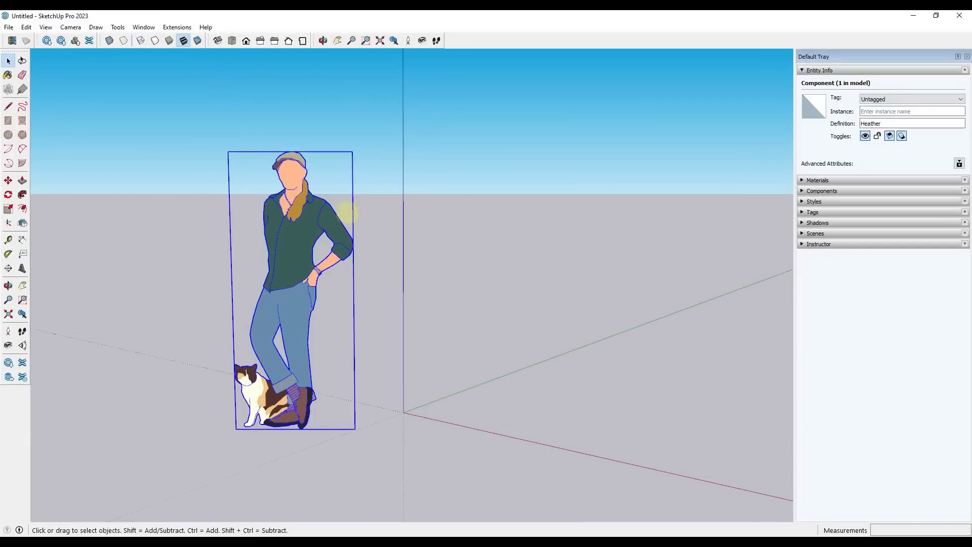
- Import racbasicsampleproject.rvt through File > Import using the Revit File (*.rvt) filter
left_click(8, 27)
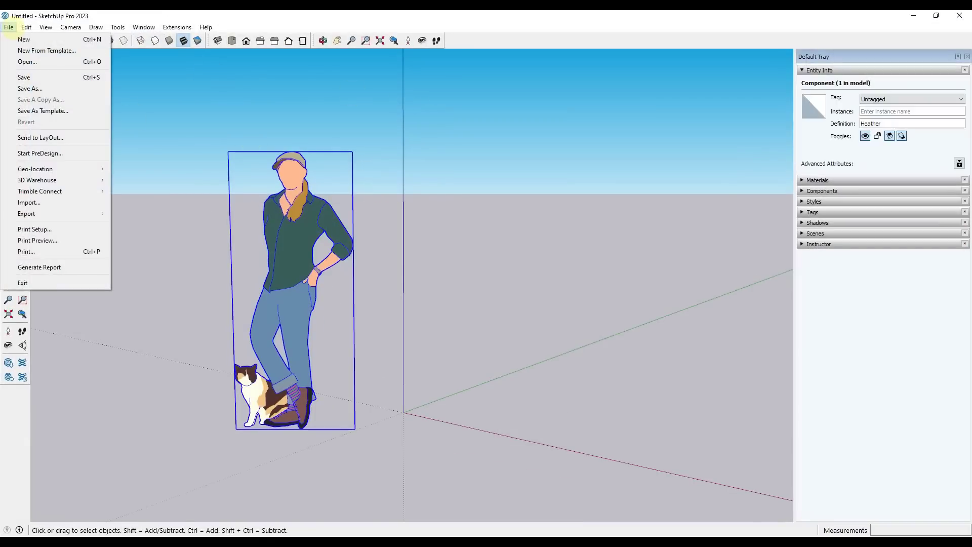
left_click(29, 202)
left_click(560, 474)
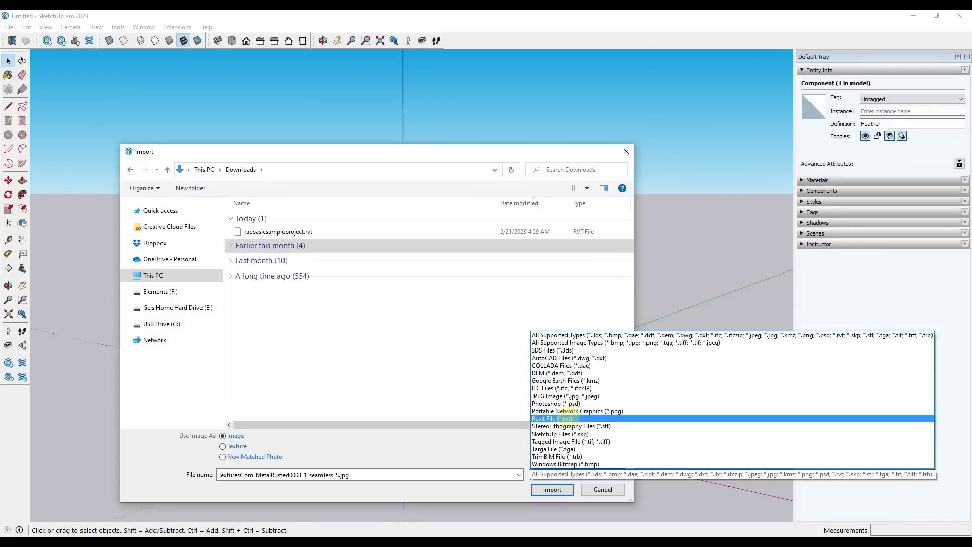
left_click(565, 419)
left_click(286, 310)
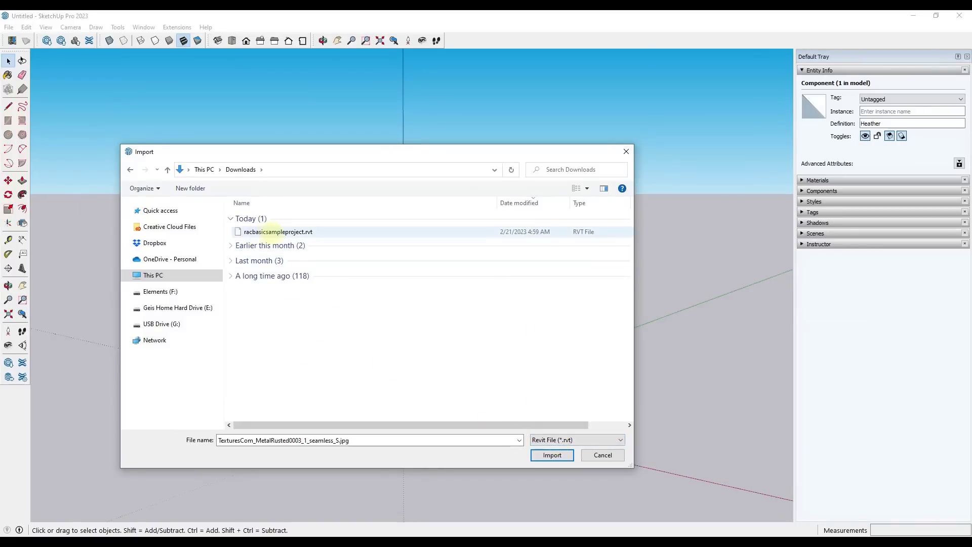
left_click(279, 232)
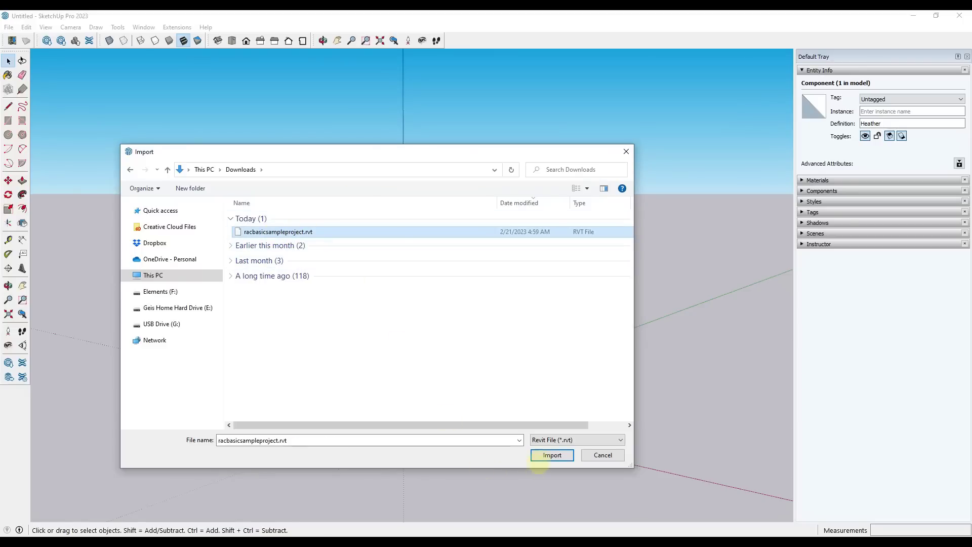
left_click(552, 455)
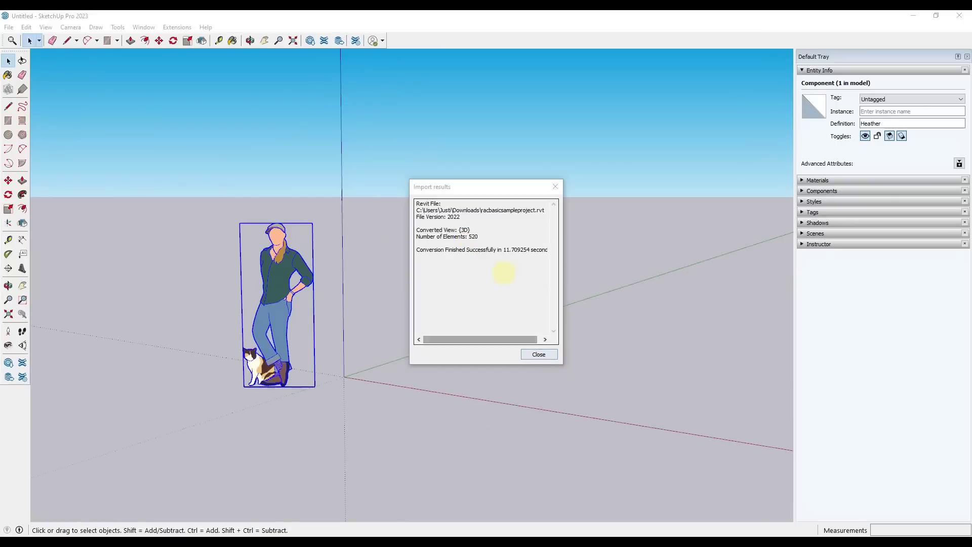
- Close the Import results, zoom to extents and orbit closely around the house, then select everything
left_click(503, 338)
left_click(539, 354)
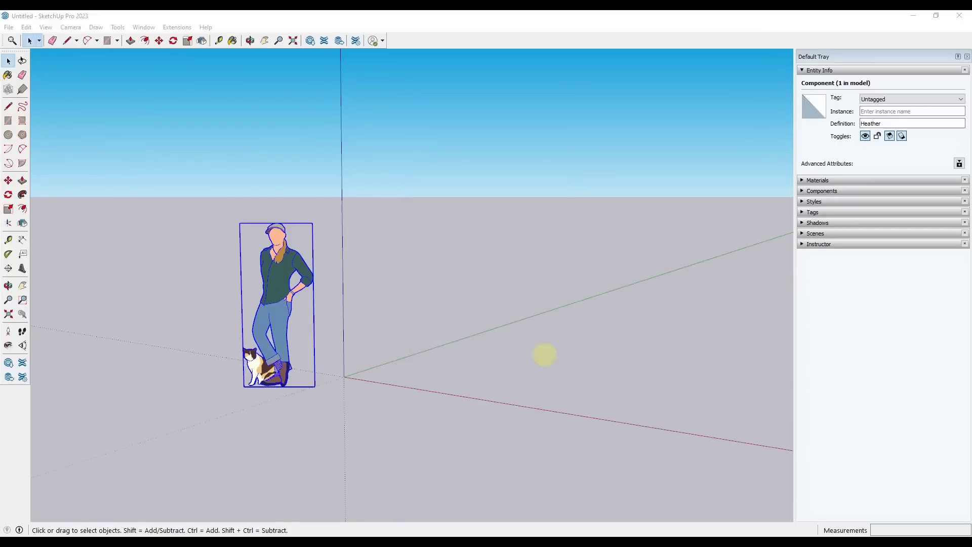
key("shift+z")
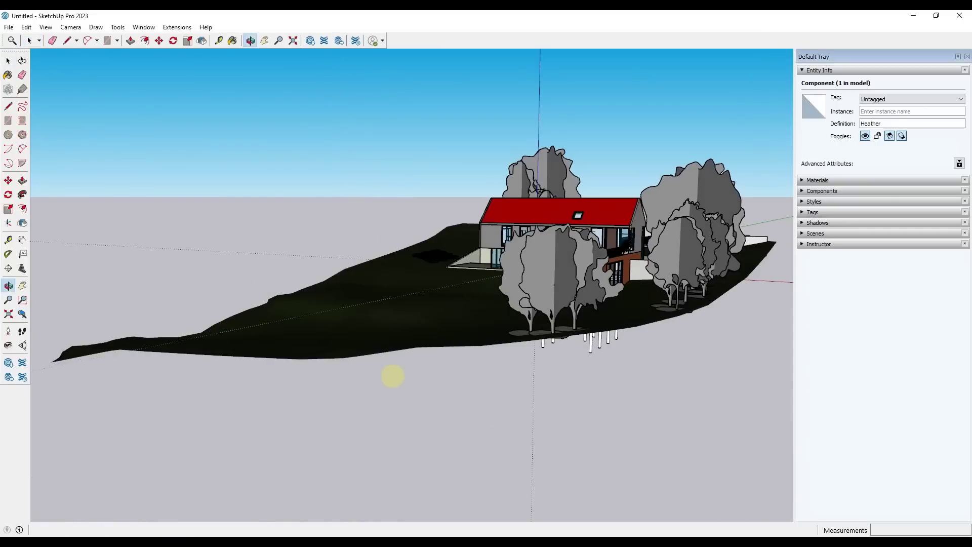
middle_click_drag(384, 284, 777, 319)
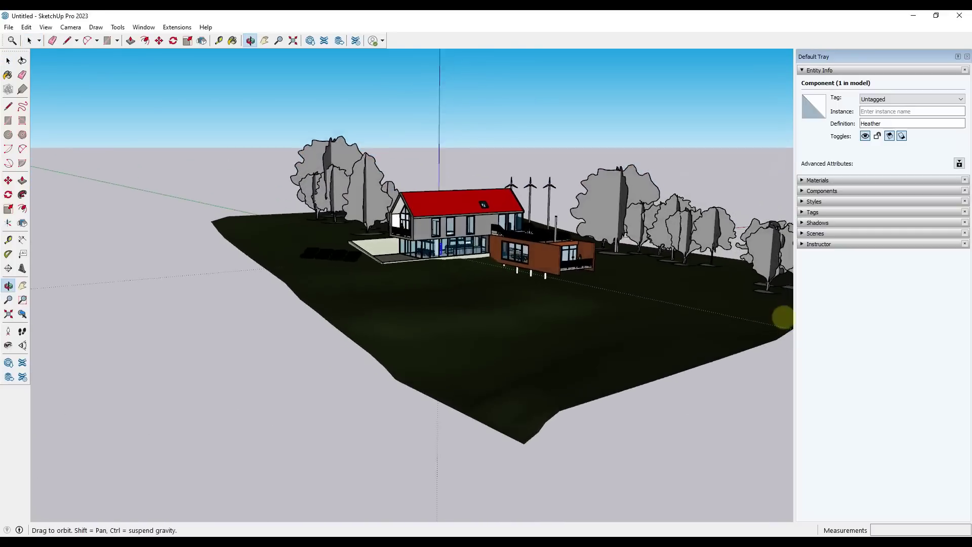
scroll(430, 223, "up", 8)
middle_click_drag(430, 222, 506, 268)
key("ctrl+a")
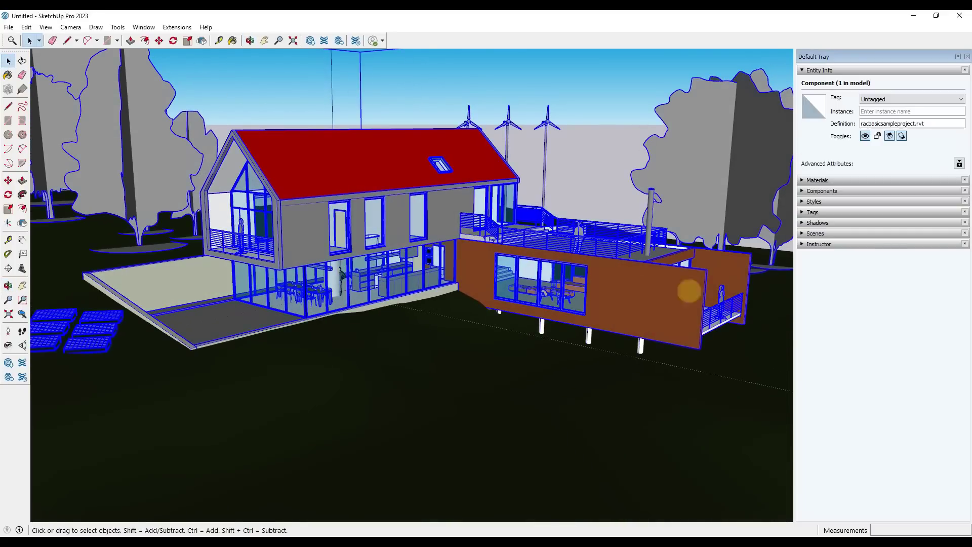
left_click(177, 26)
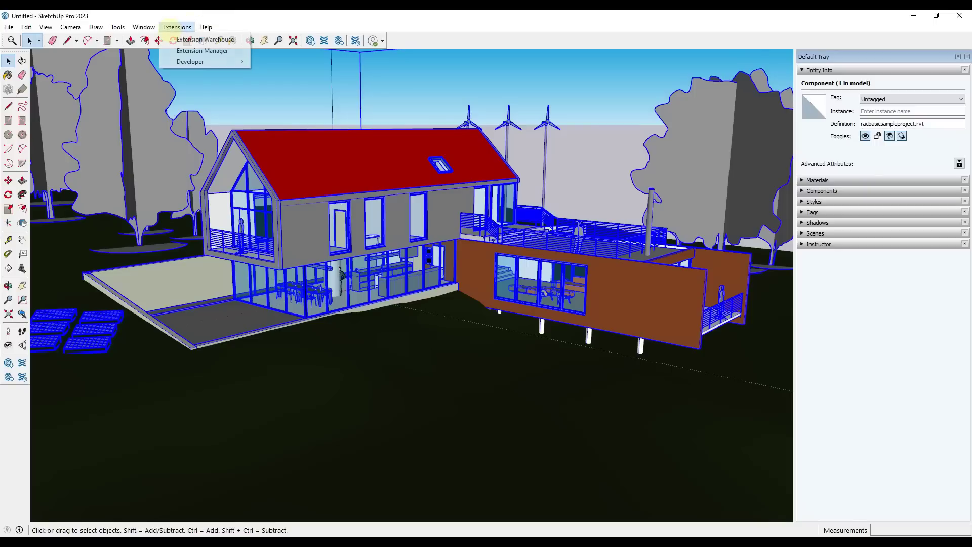
- Show the Outliner panel, expand the imported project and select two interior partition walls
mouse_move(172, 39)
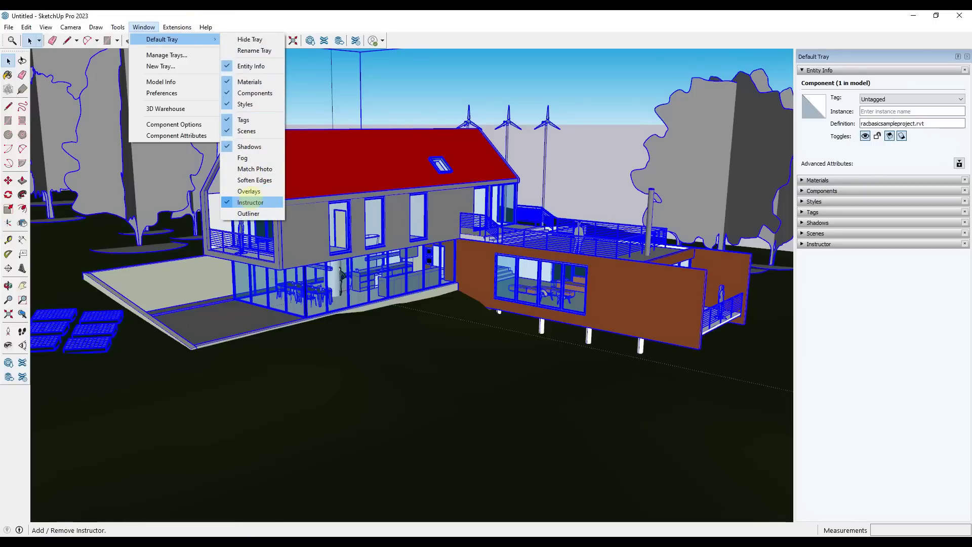
left_click(249, 213)
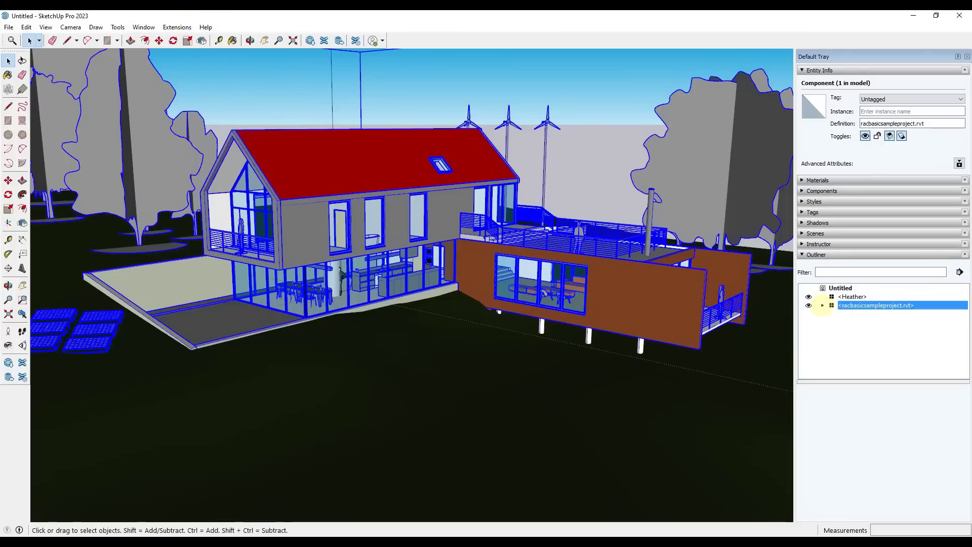
left_click(822, 305)
scroll(891, 339, "down", 10)
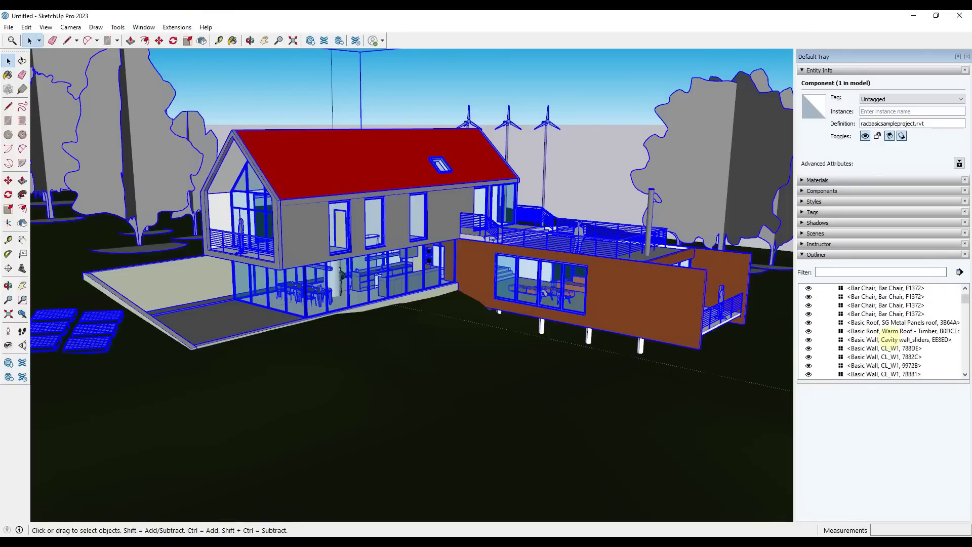
left_click(891, 339)
left_click(884, 357)
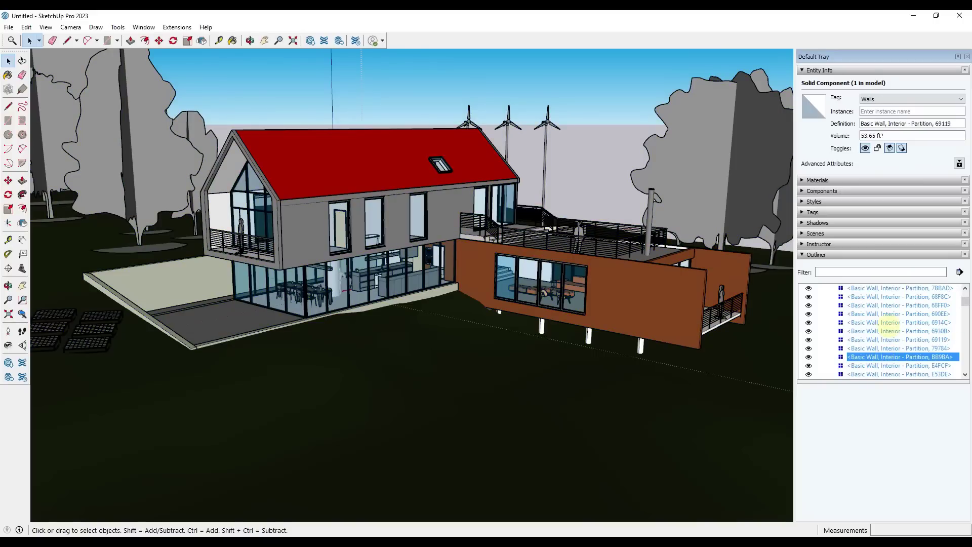
scroll(883, 349, "up", 1)
- Expand and enlarge the Tags list, then hide the Planting tag to remove the trees
left_click(799, 212)
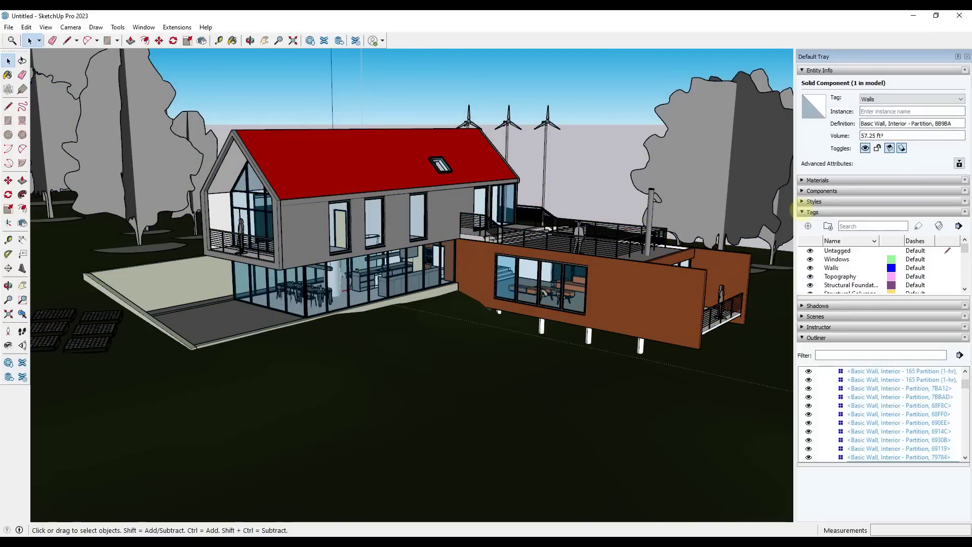
left_click_drag(853, 297, 846, 372)
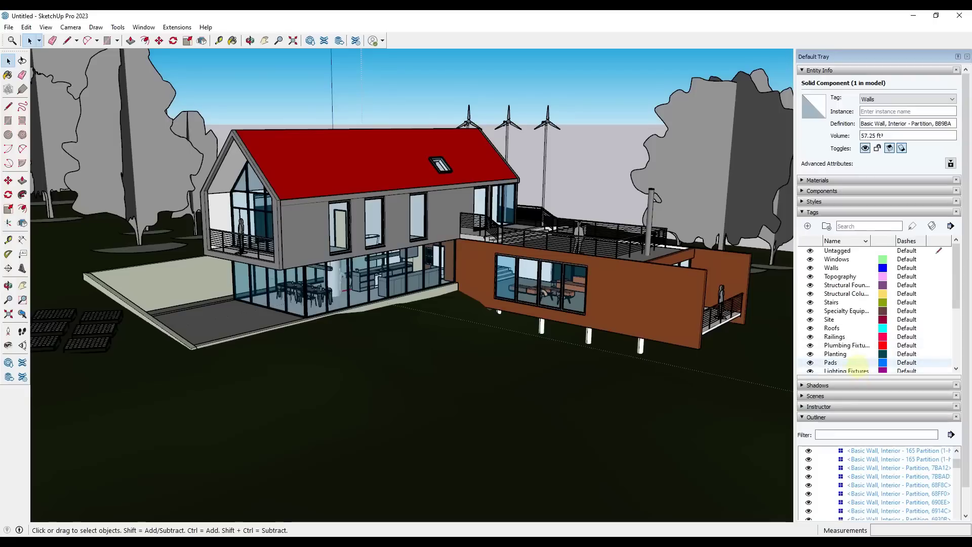
scroll(840, 349, "down", 1)
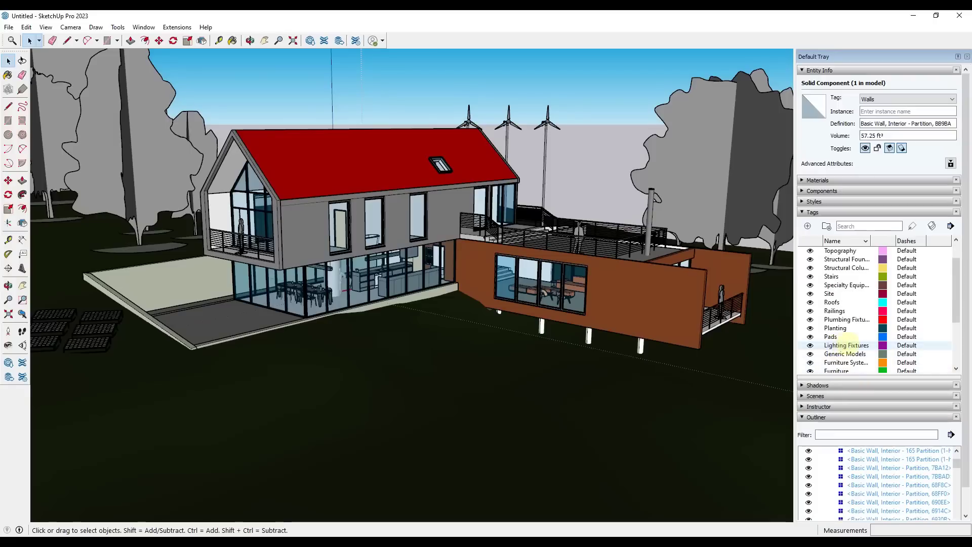
left_click(806, 327)
left_click(809, 328)
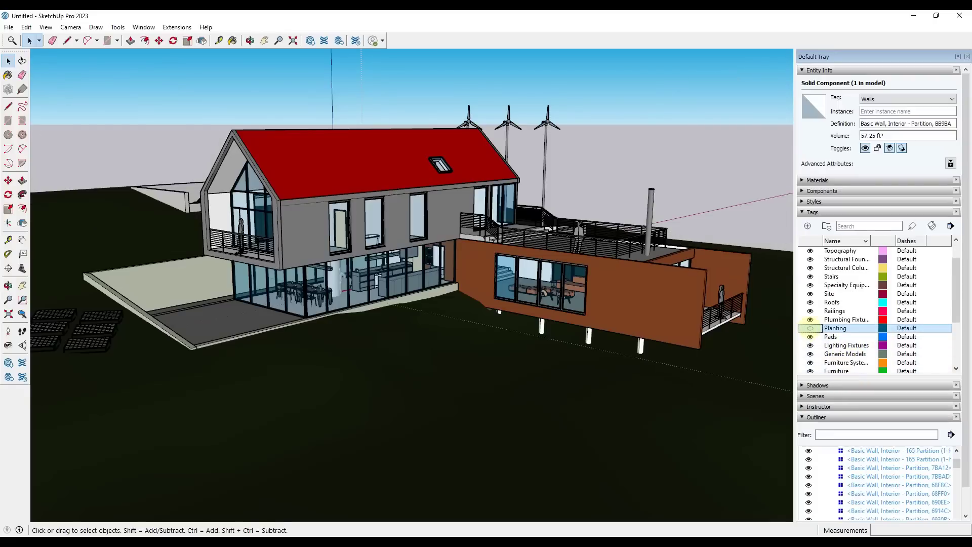
left_click(810, 328)
left_click(809, 328)
- Toggle the Furniture Systems, Furniture and Curtain Wall tags off and back on
scroll(810, 328, "down", 1)
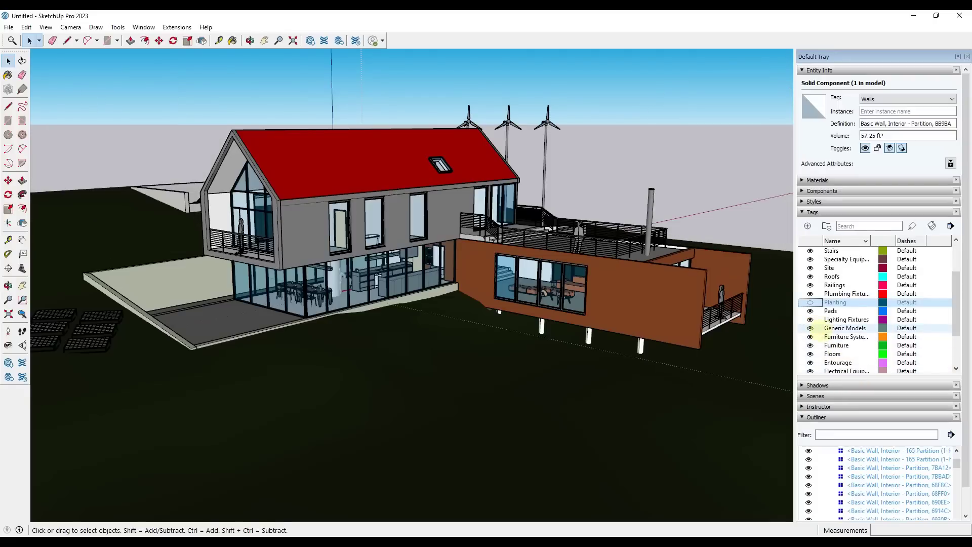
left_click(810, 336)
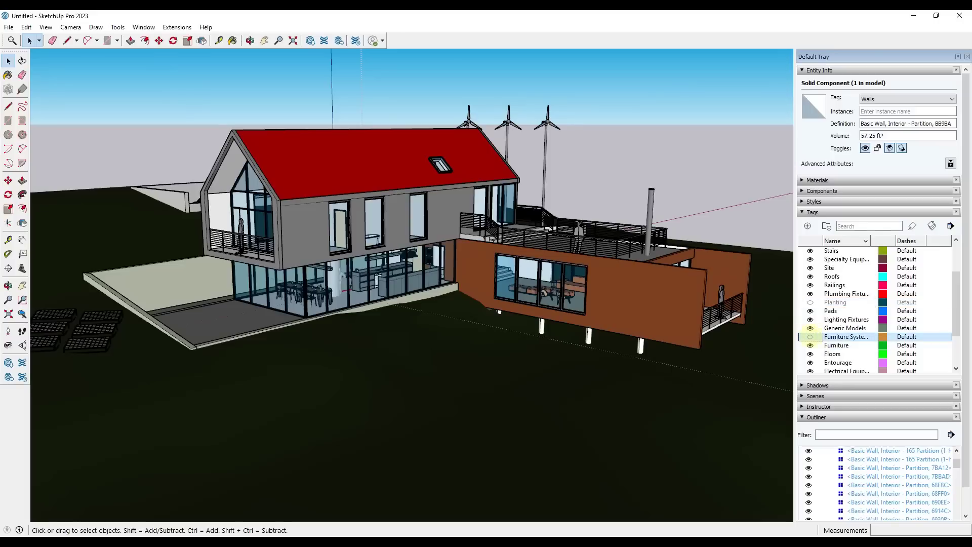
left_click(810, 336)
left_click(810, 345)
left_click(809, 345)
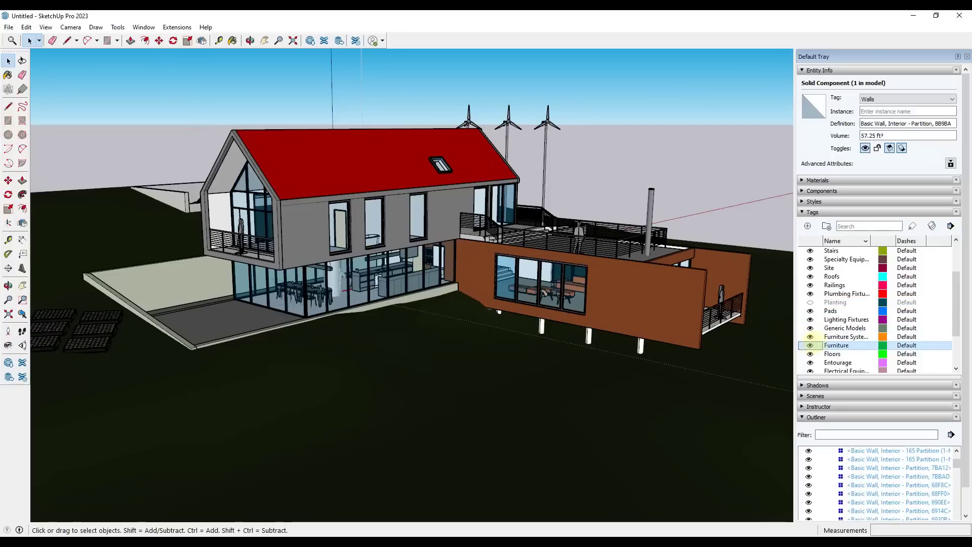
scroll(809, 339, "down", 2)
left_click(810, 336)
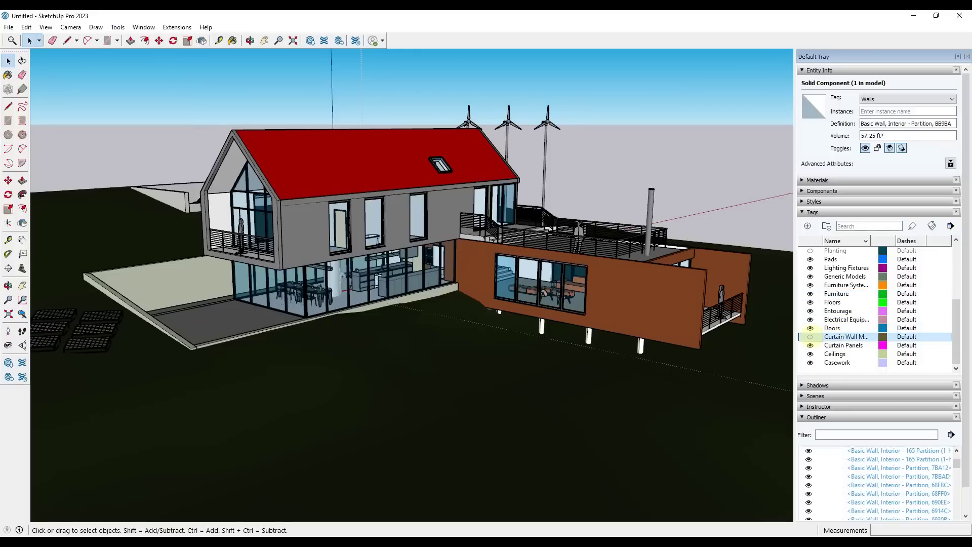
left_click(810, 336)
scroll(302, 201, "up", 6)
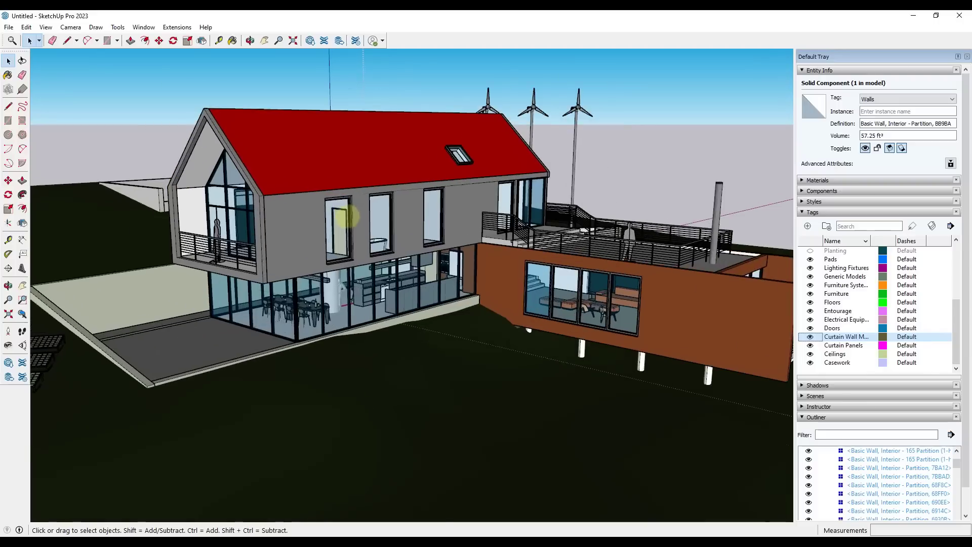
left_click(340, 207)
left_click(317, 248)
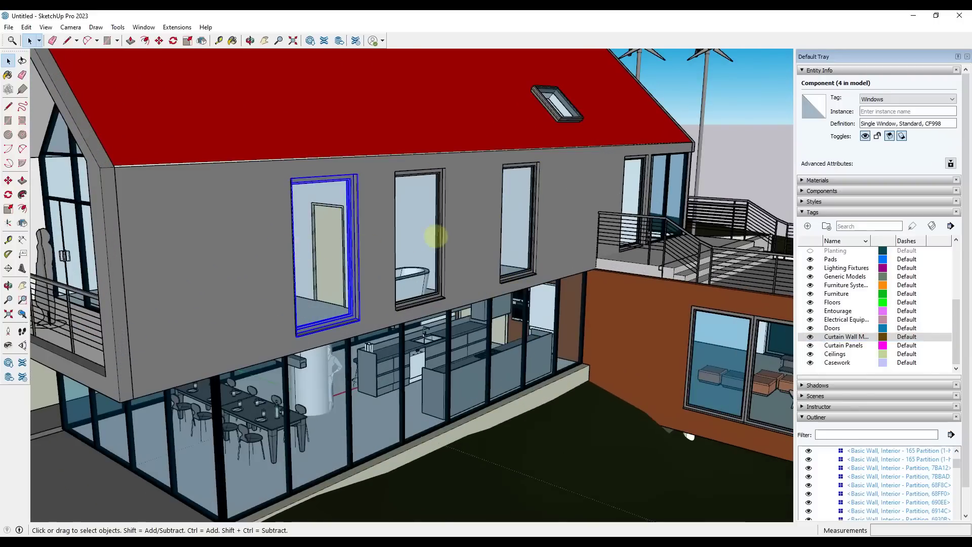
left_click(436, 236)
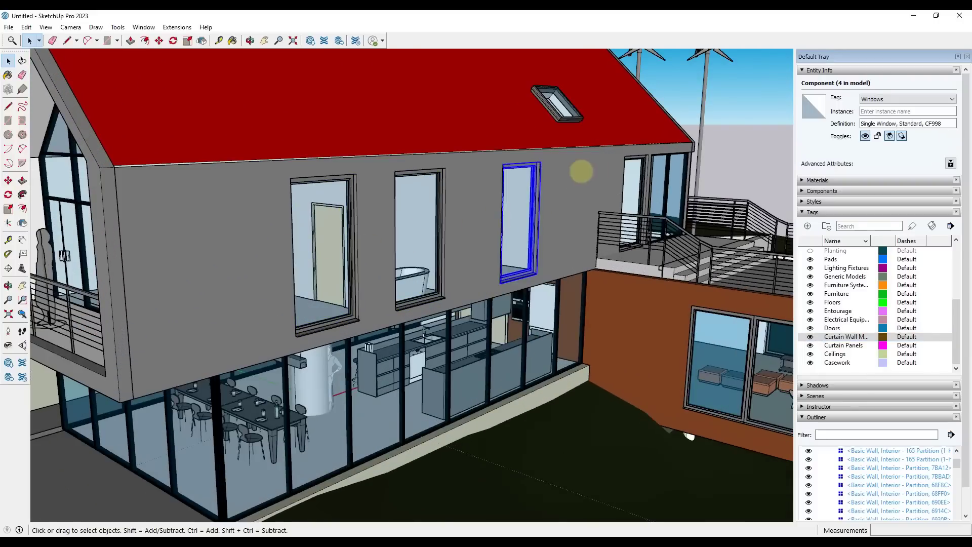
left_click(643, 188)
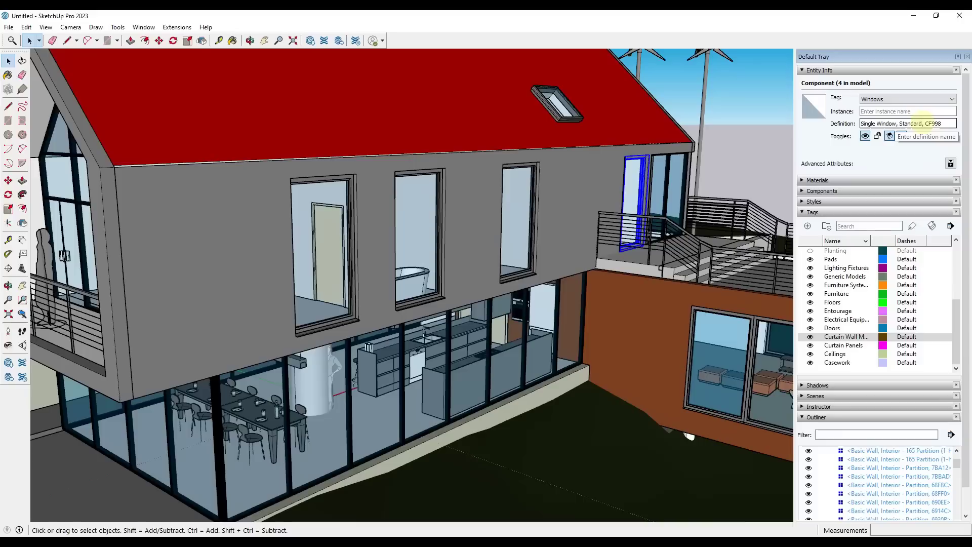
left_click(261, 217)
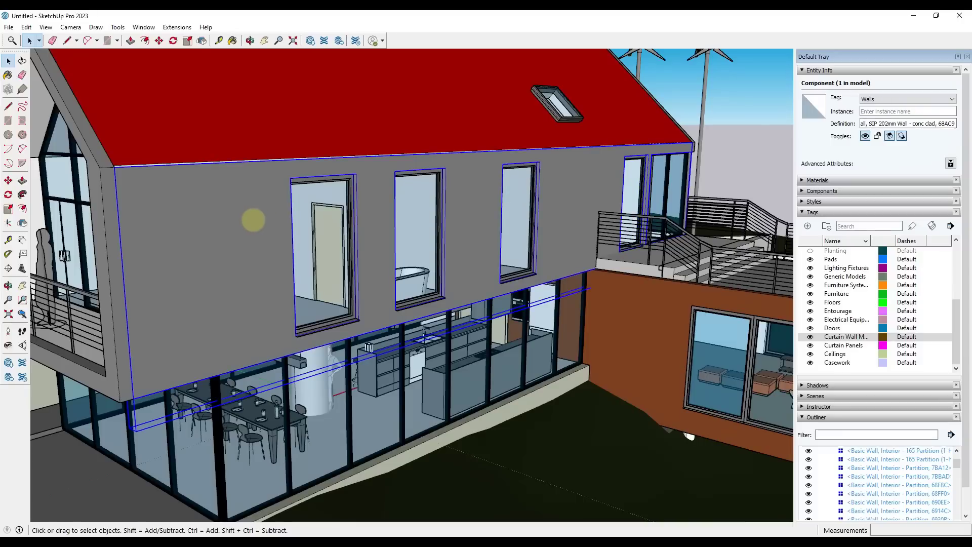
left_click(863, 124)
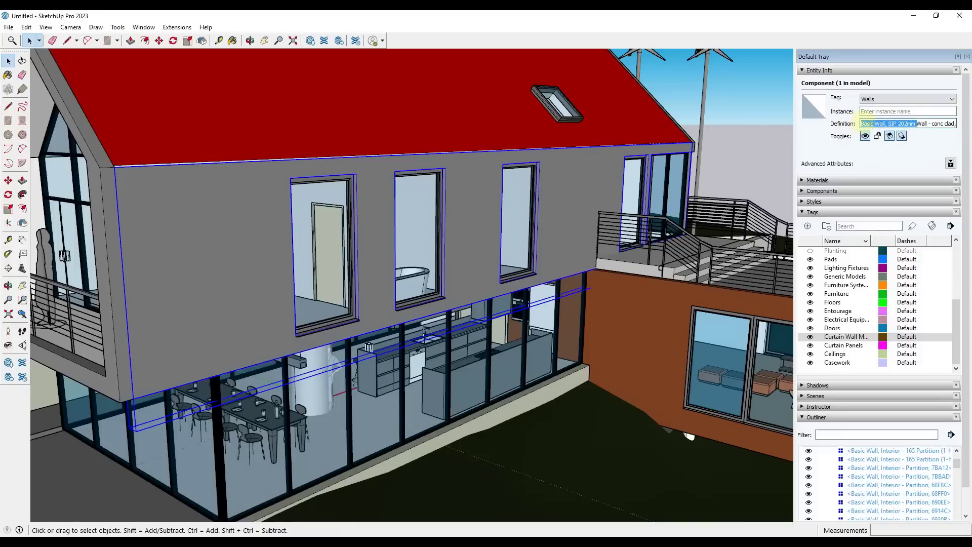
left_click_drag(863, 124, 960, 123)
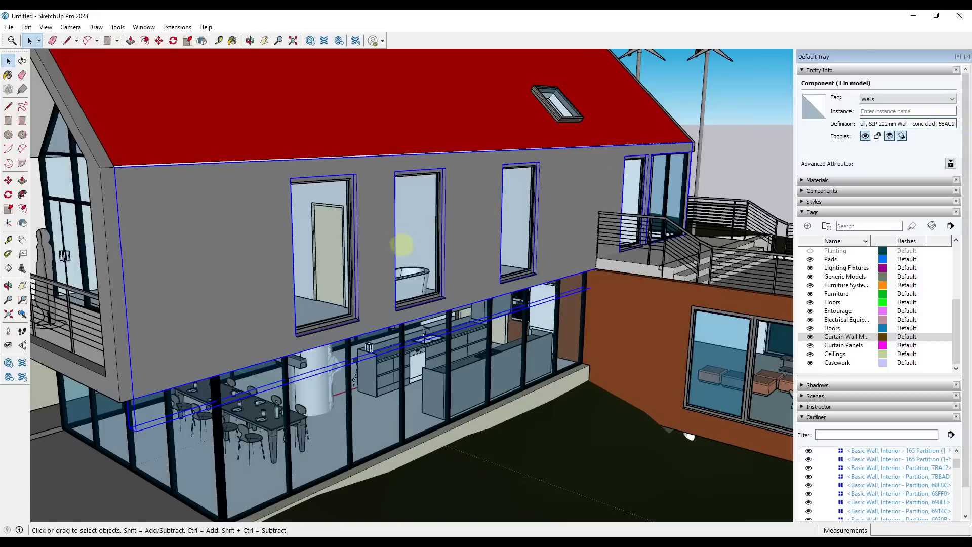
middle_click_drag(401, 245, 379, 165)
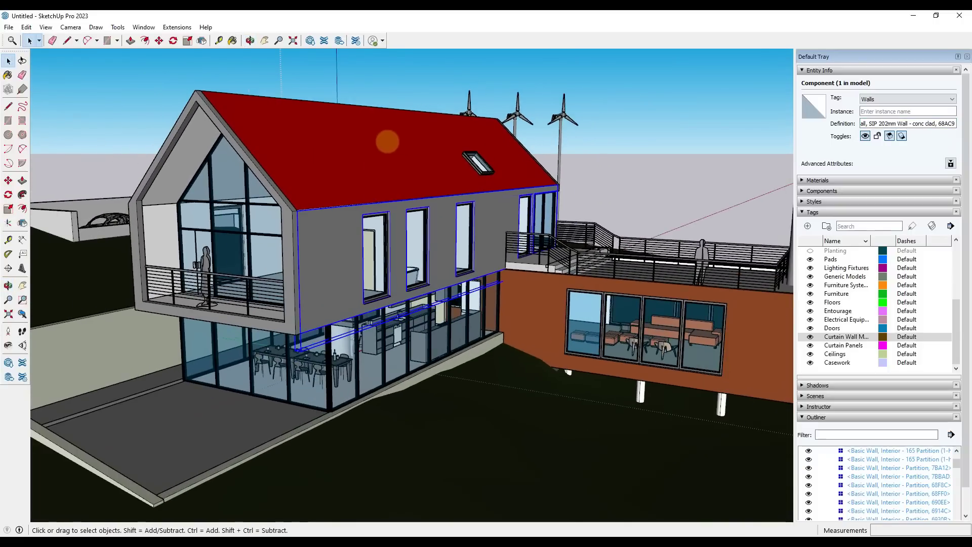
middle_click_drag(386, 139, 253, 205)
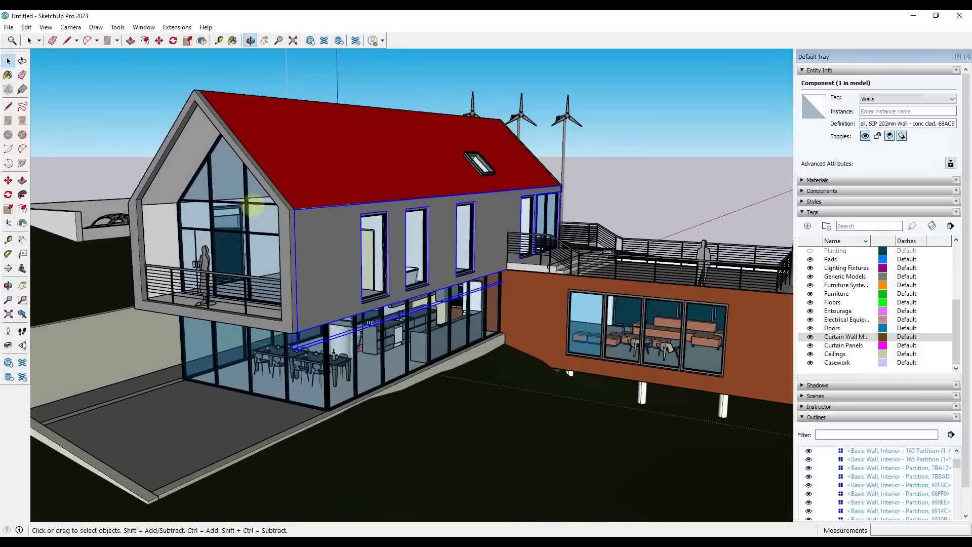
left_click(286, 223)
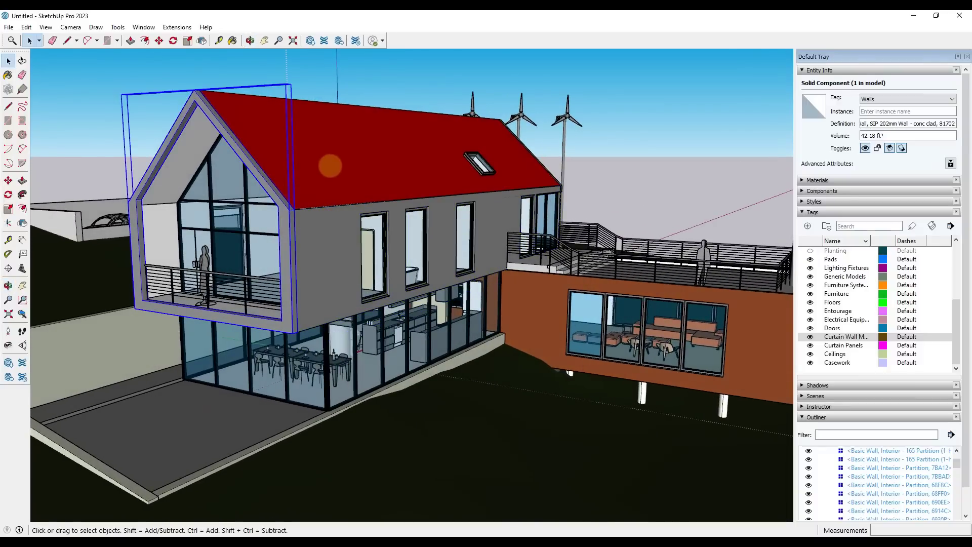
left_click(335, 168)
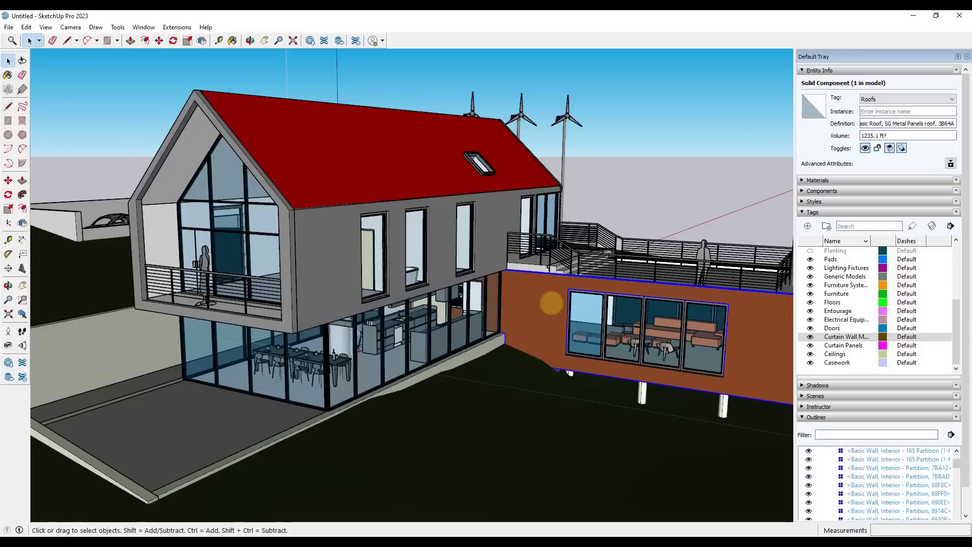
left_click(552, 302)
middle_click_drag(310, 210, 457, 199)
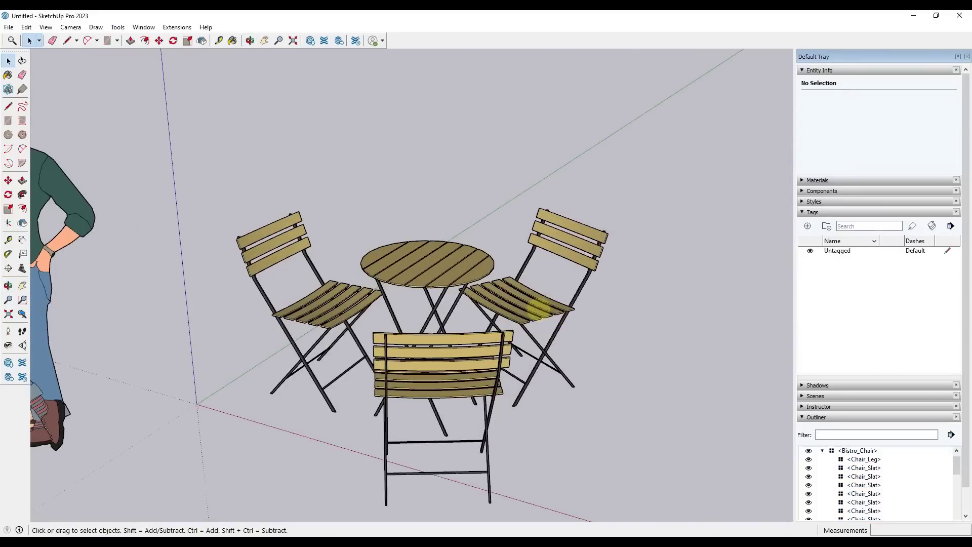
left_click(539, 306)
right_click(540, 305)
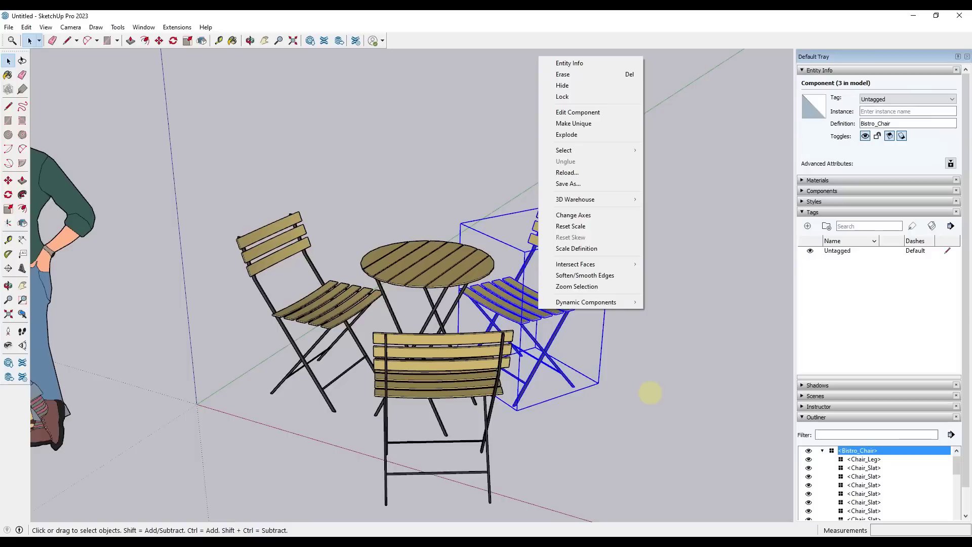
left_click(650, 393)
right_click(317, 307)
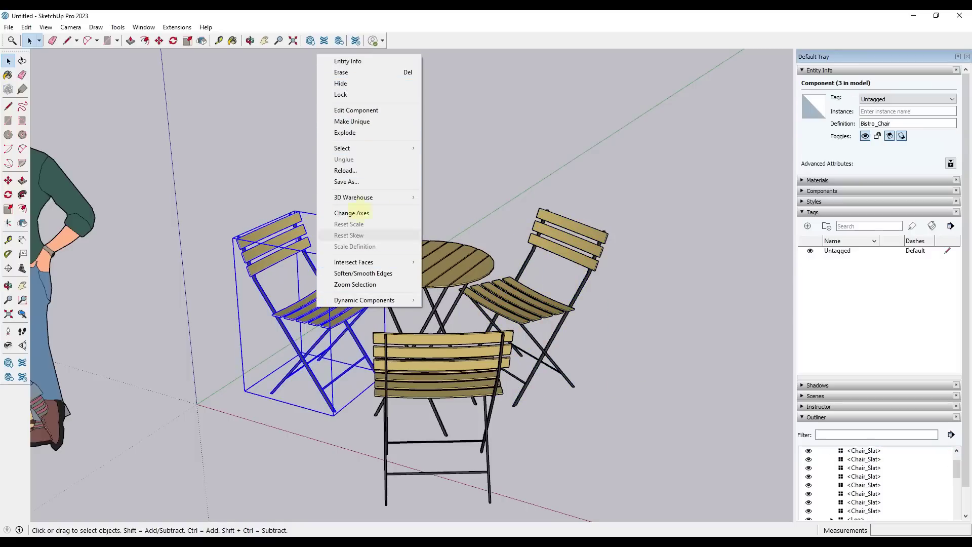
left_click(657, 347)
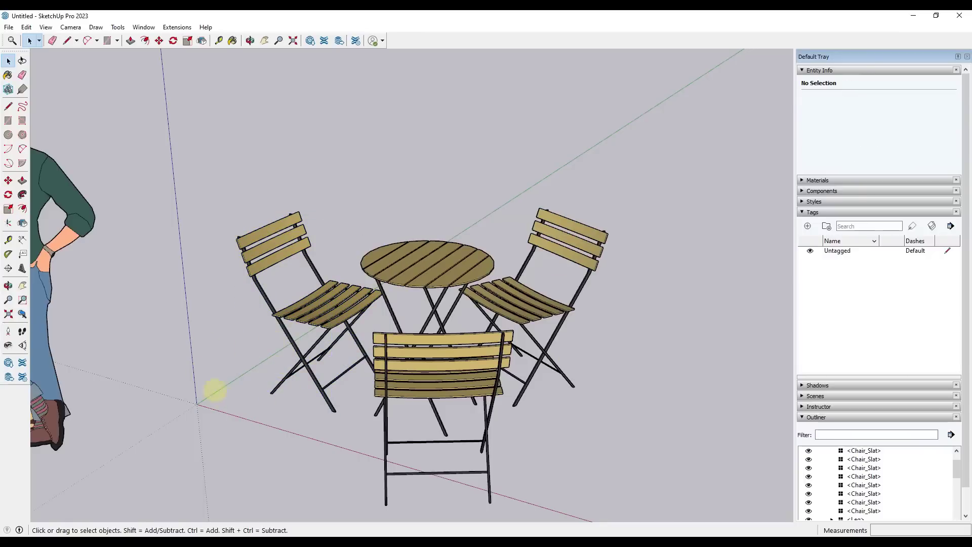
scroll(607, 308, "up", 2)
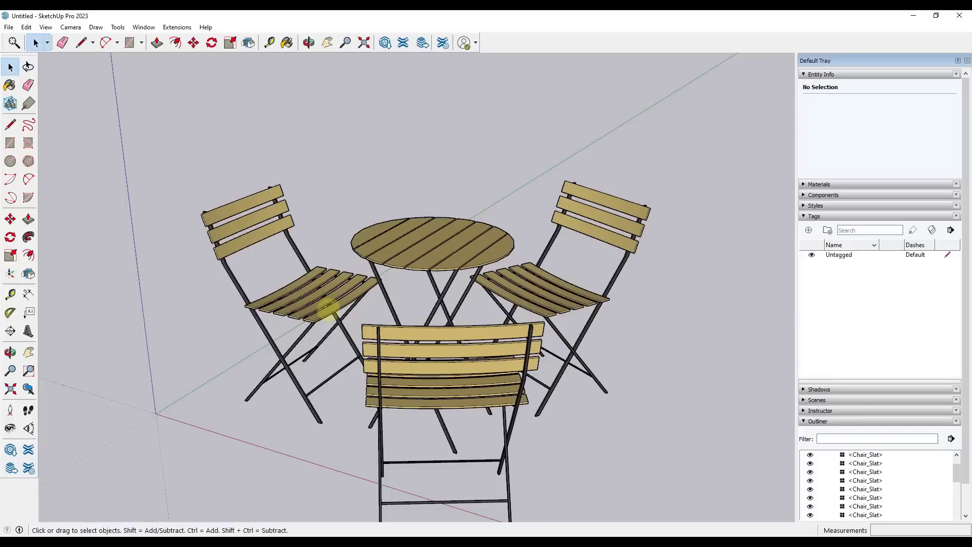
- Use Flip on the left bistro chair to mirror it across the red plane, then flip it upside down and back twice
left_click(328, 307)
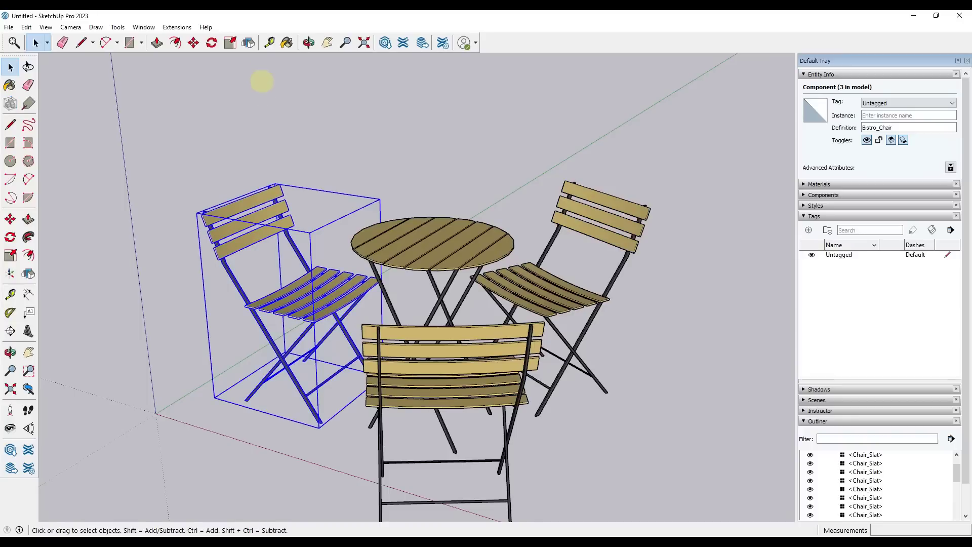
left_click(248, 42)
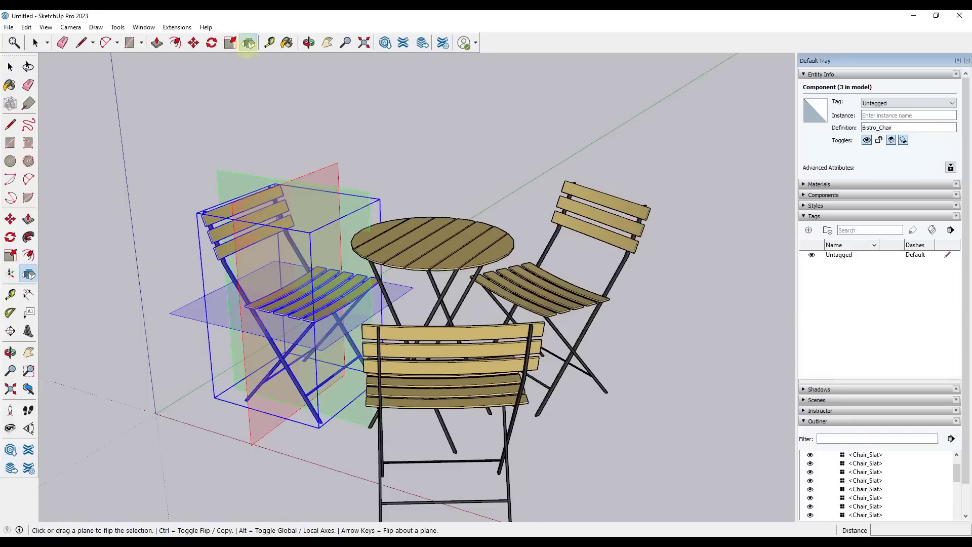
mouse_move(253, 192)
middle_mouse_down()
mouse_move(395, 195)
mouse_move(272, 191)
middle_mouse_up()
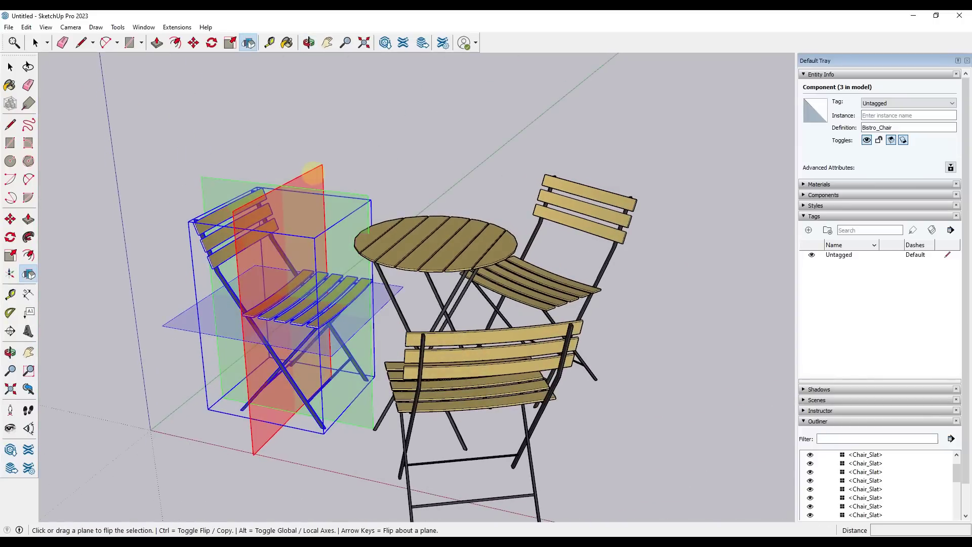
left_click(313, 173)
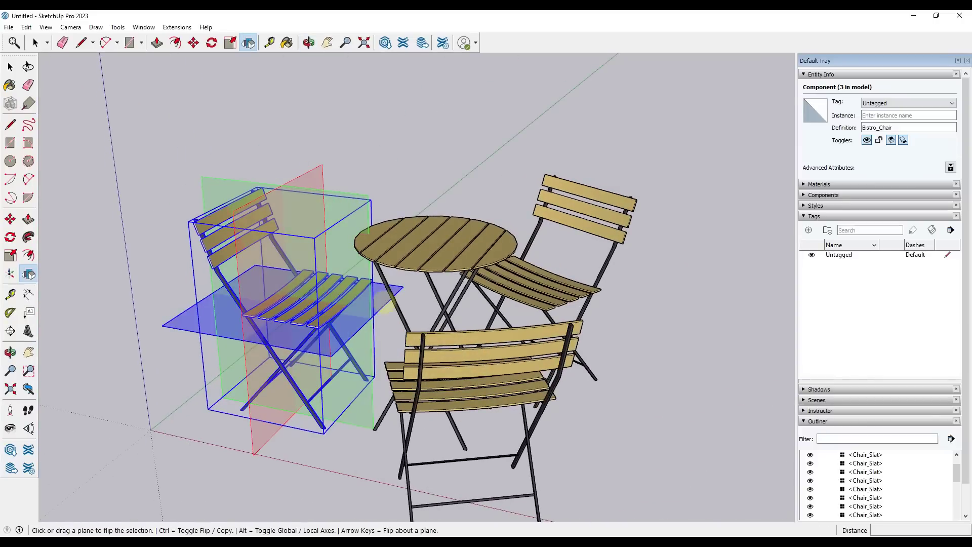
left_click(387, 302)
left_click(387, 302)
left_click(387, 302)
left_click(388, 302)
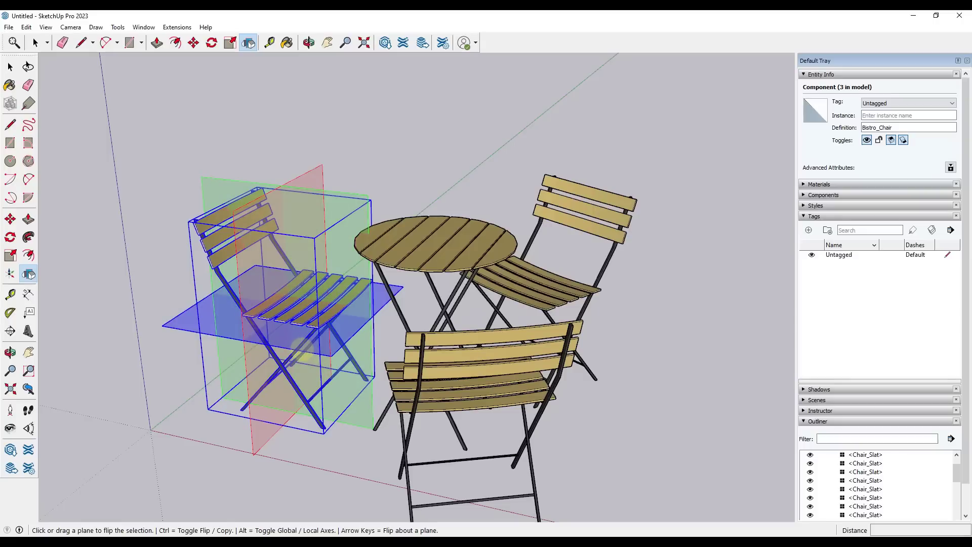
- Flip the chair upside down, then use the Up and Right arrow keys to change planes and mirror it back
left_click(301, 350)
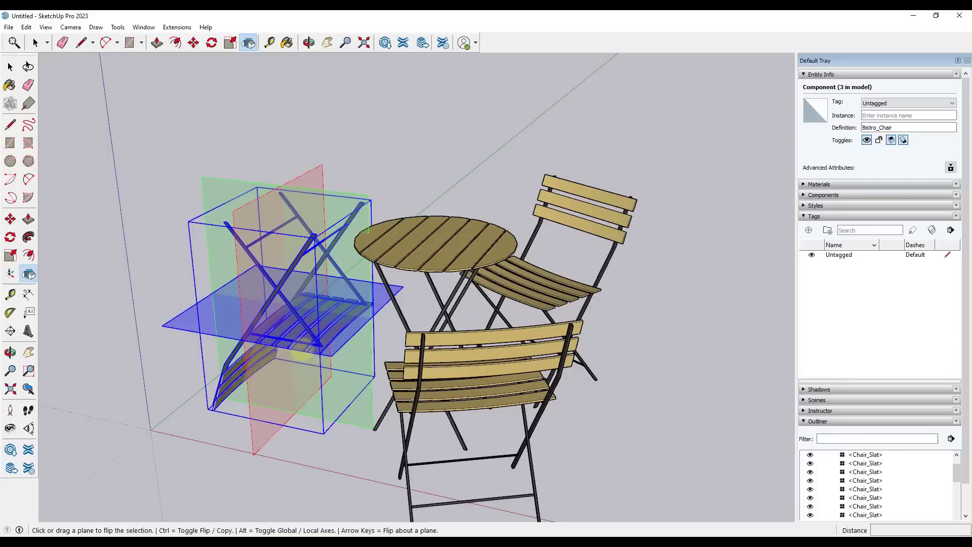
key("Up")
key("Right")
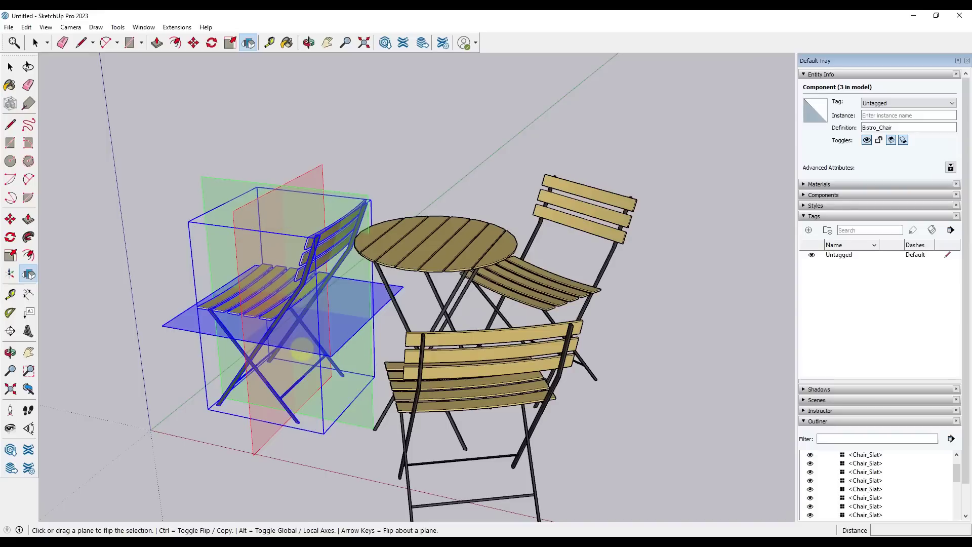
key("Right")
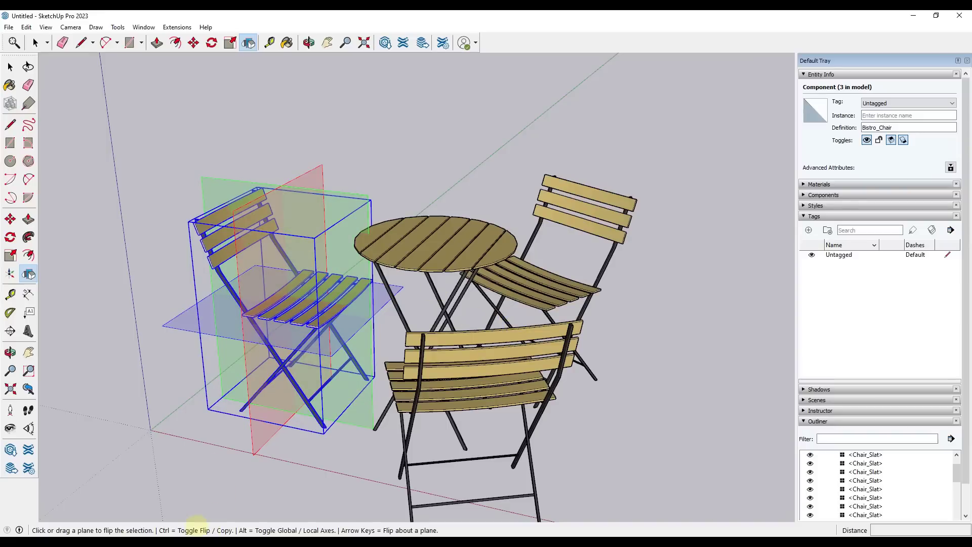
key("ctrl")
left_click(237, 237)
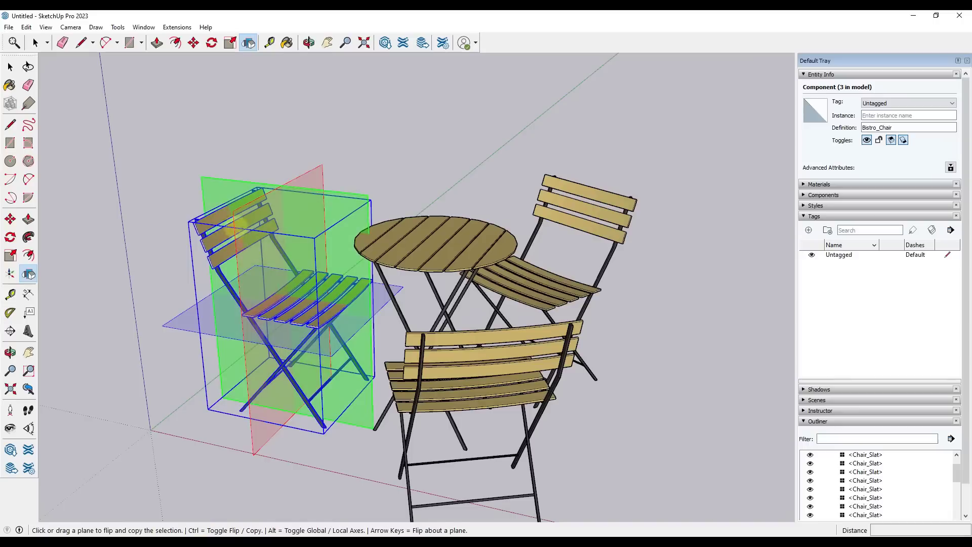
key("space")
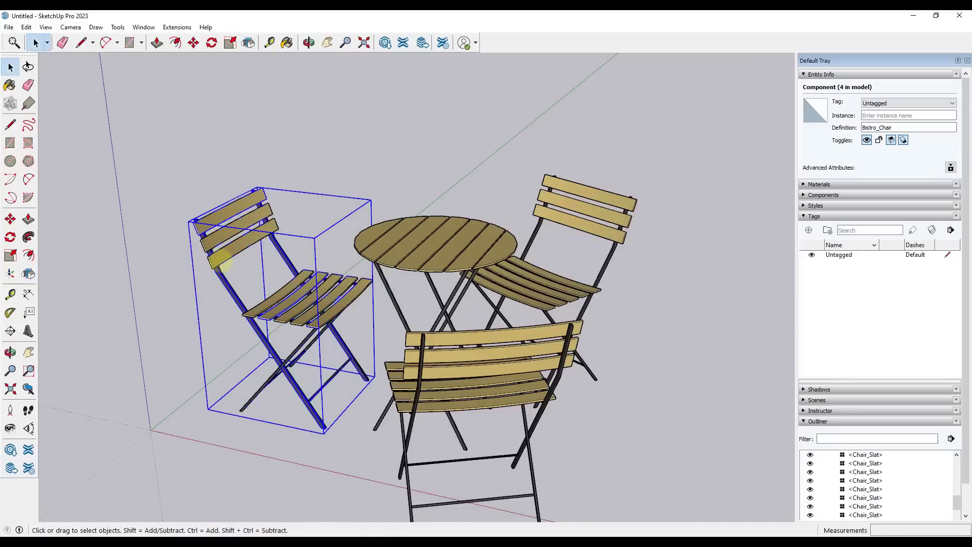
key("ctrl+t")
left_click(252, 232)
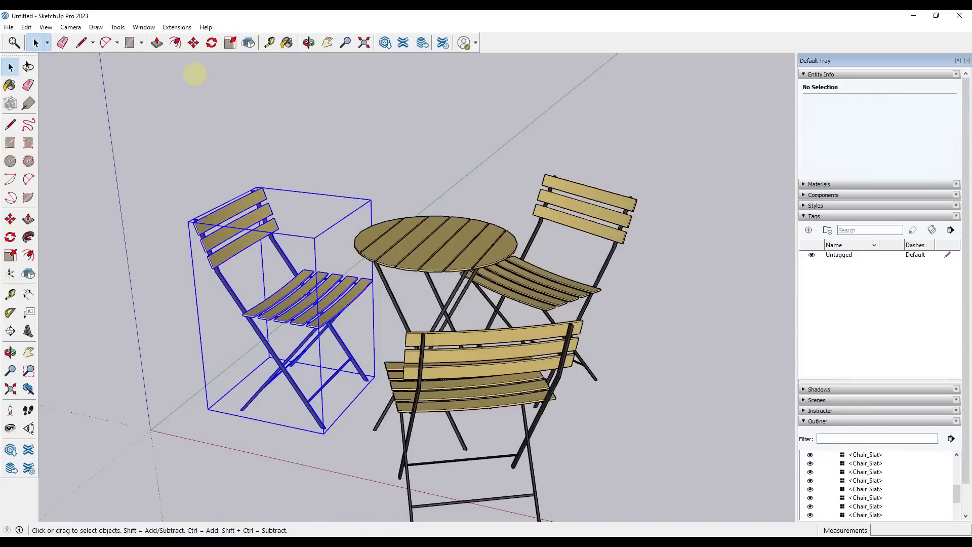
left_click(248, 42)
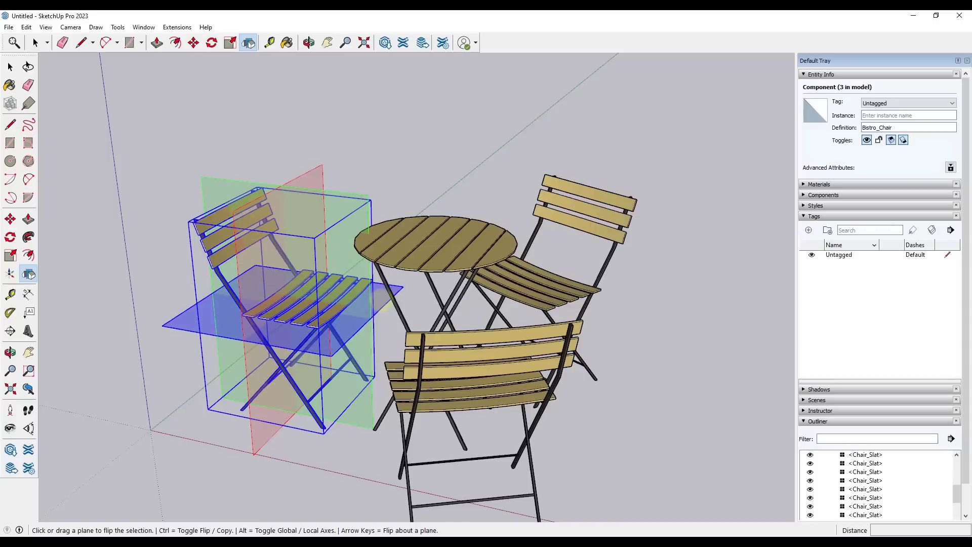
key("ctrl")
left_click(362, 305)
key("ctrl+z")
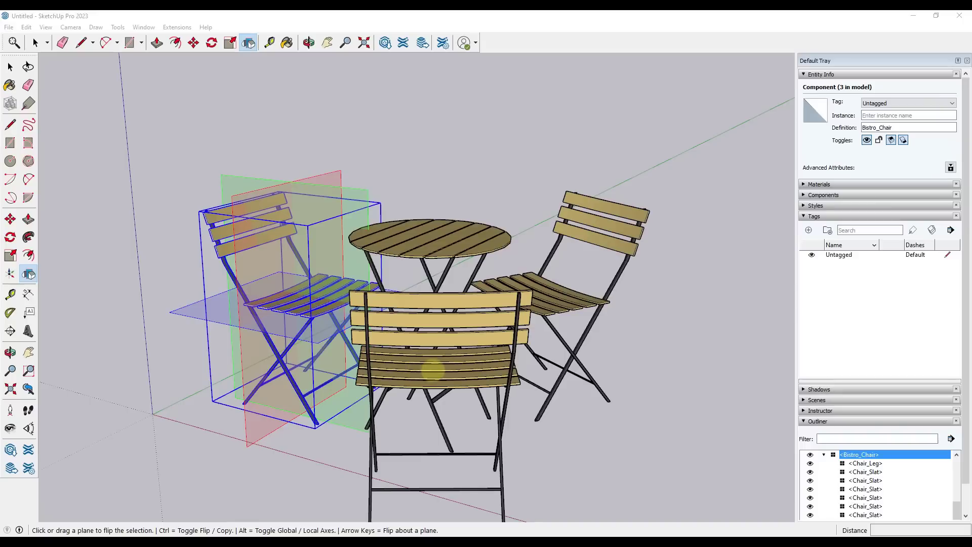
key("Escape")
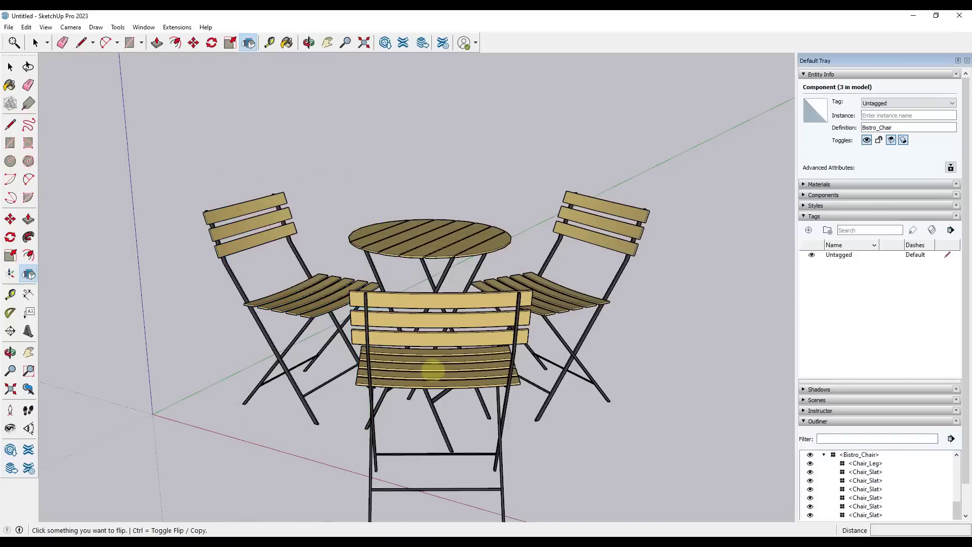
key("space")
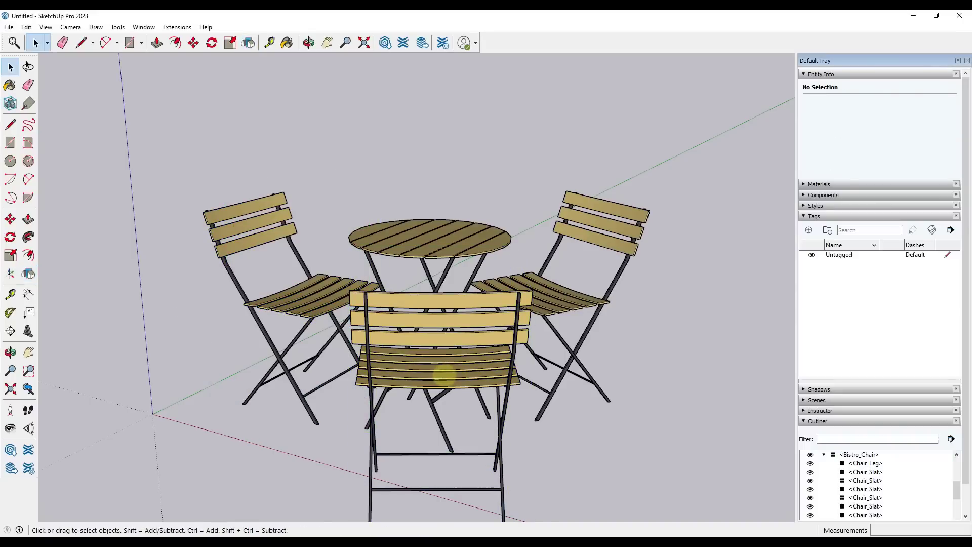
- Select the front bistro chair and flip it across the green plane so it faces the other way
double_click(450, 352)
middle_click_drag(450, 351, 605, 501)
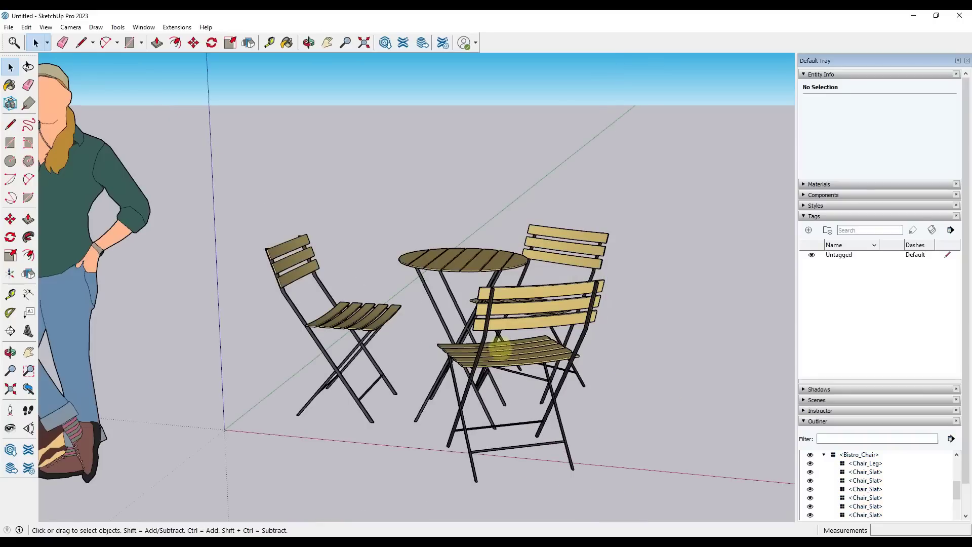
left_click(495, 348)
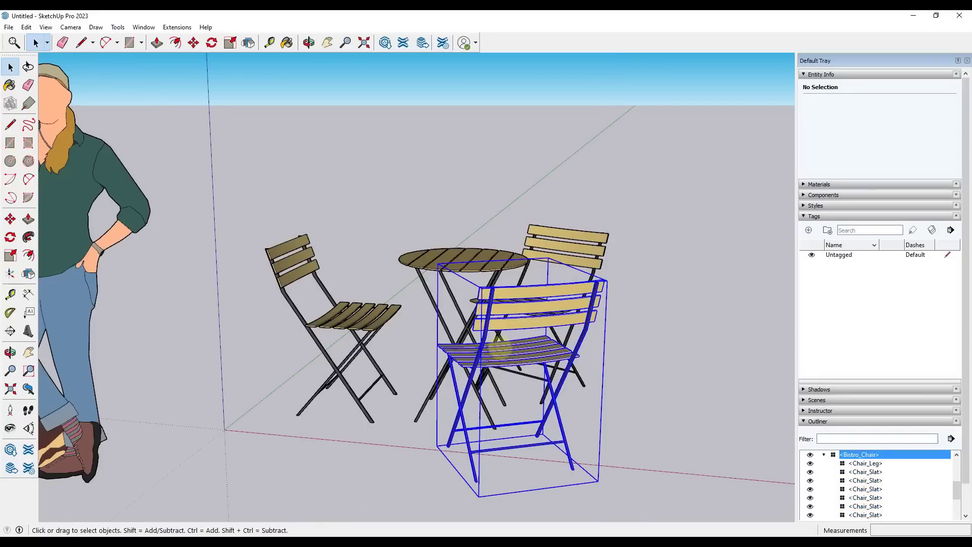
left_click(28, 273)
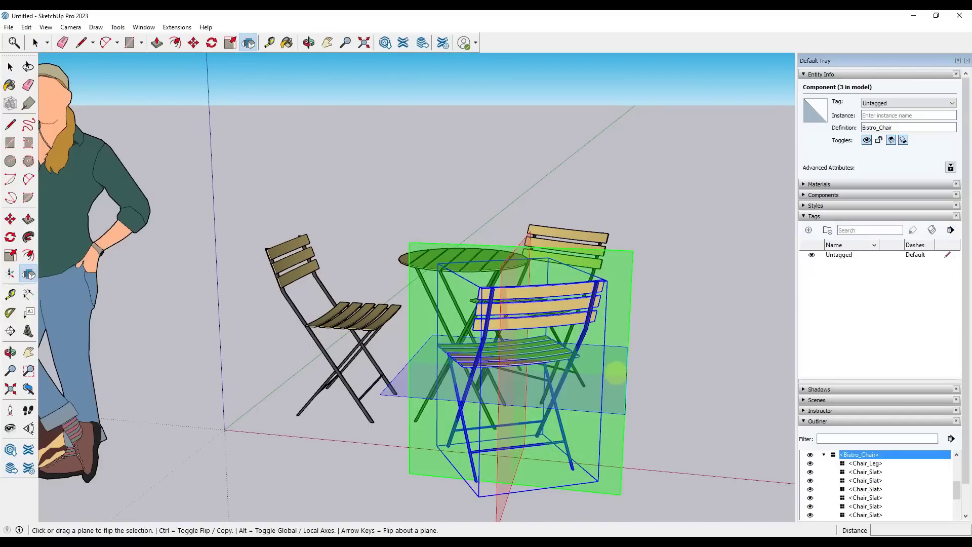
middle_click_drag(630, 279, 463, 354)
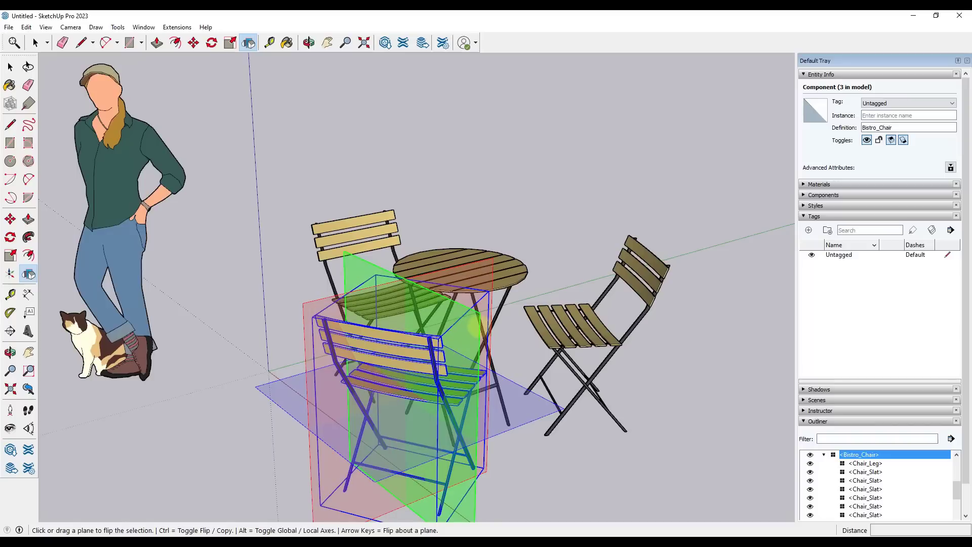
left_click(475, 320)
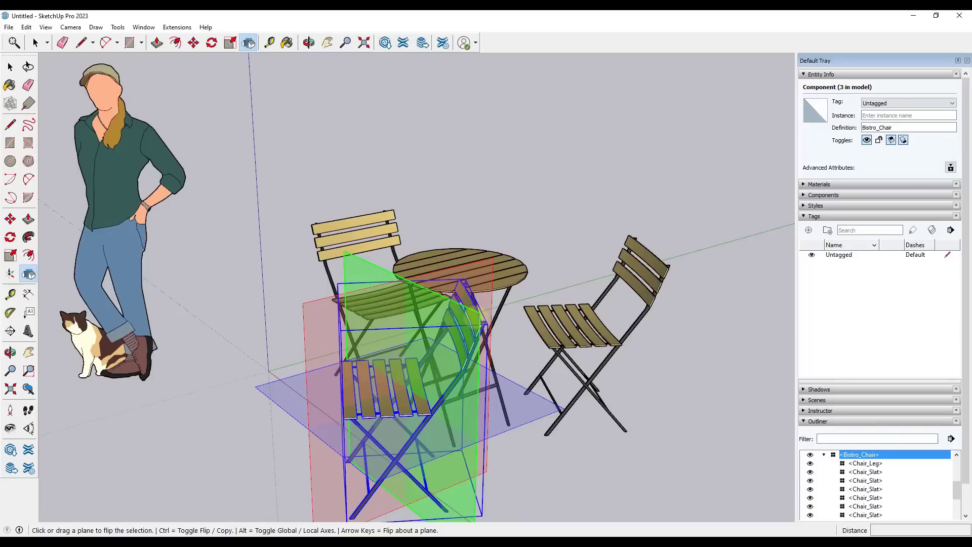
middle_click_drag(475, 320, 395, 334)
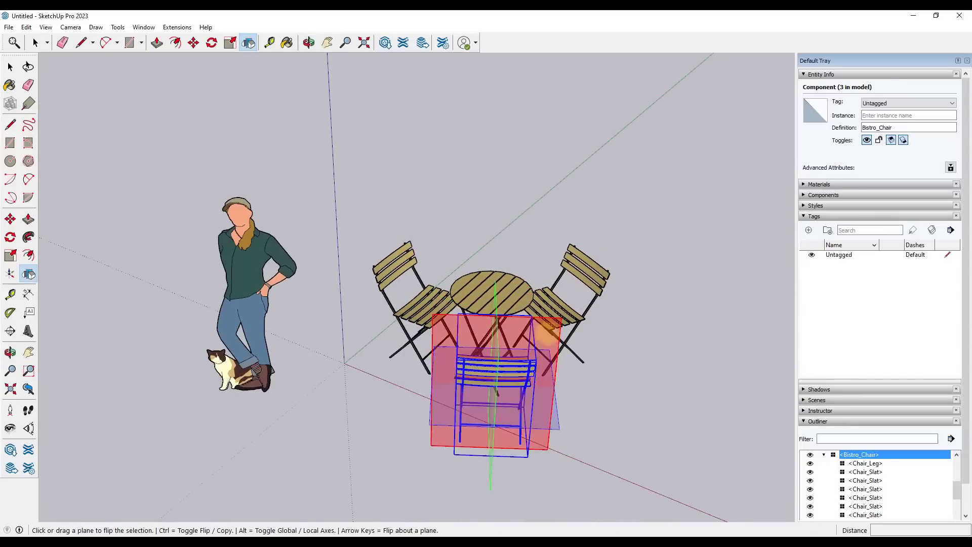
scroll(571, 418, "up", 5)
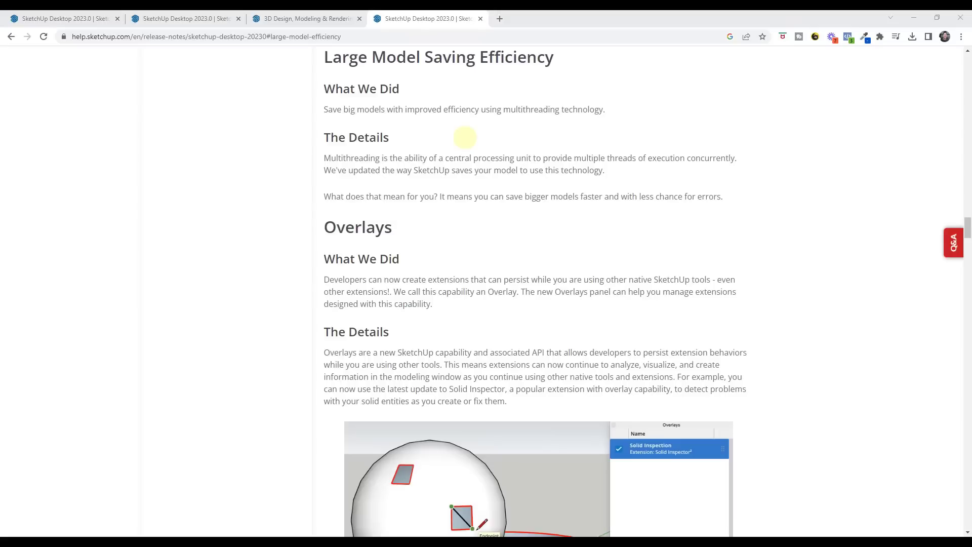
scroll(503, 152, "up", 1)
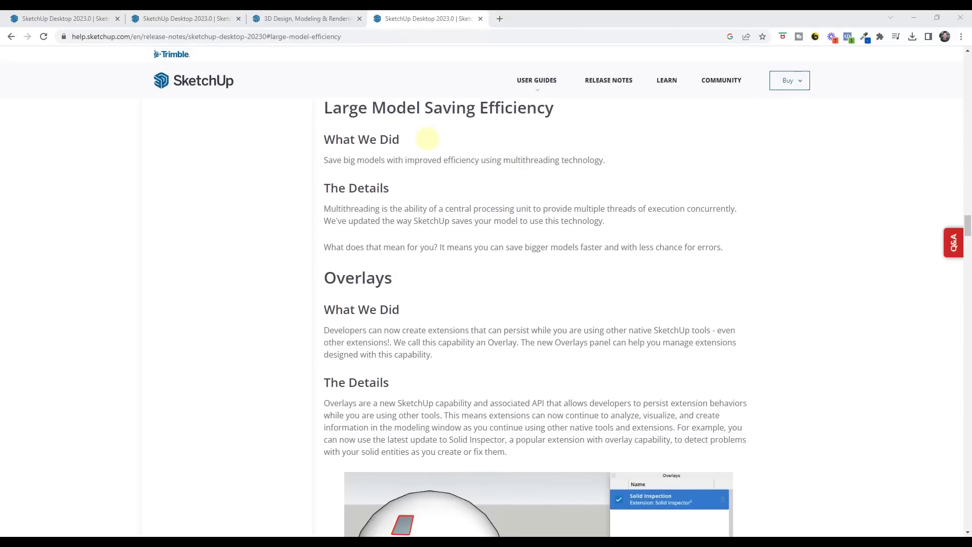
scroll(427, 138, "up", 1)
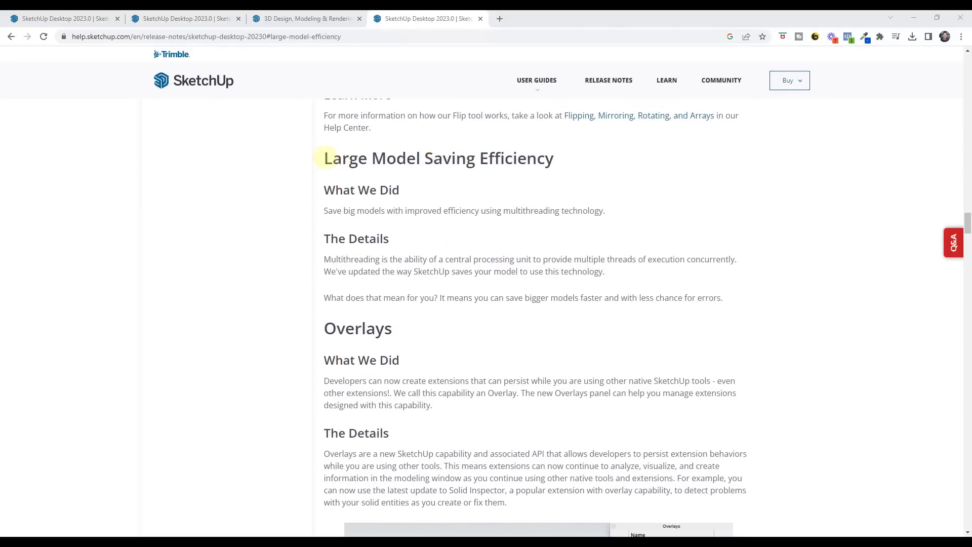
left_click_drag(325, 158, 565, 164)
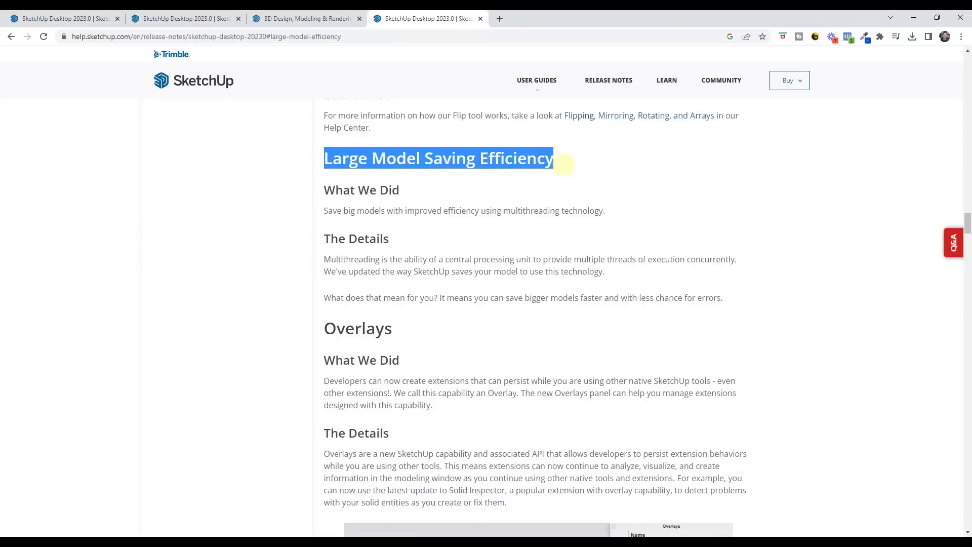
left_click(562, 164)
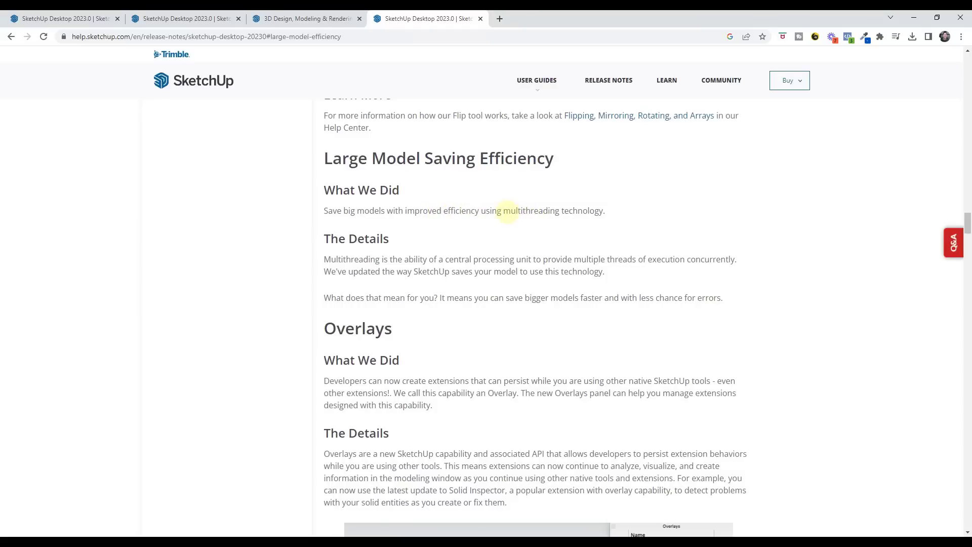
left_click_drag(503, 211, 602, 209)
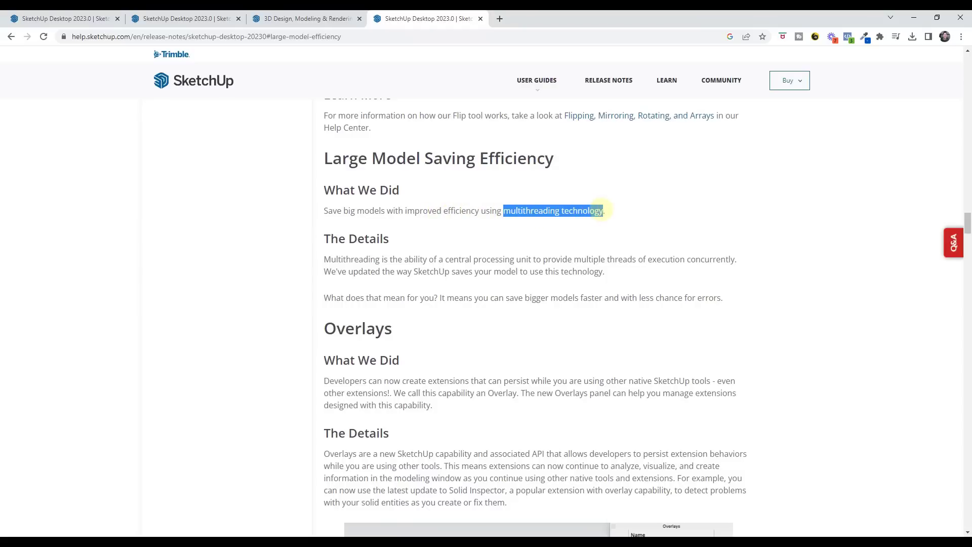
left_click(601, 209)
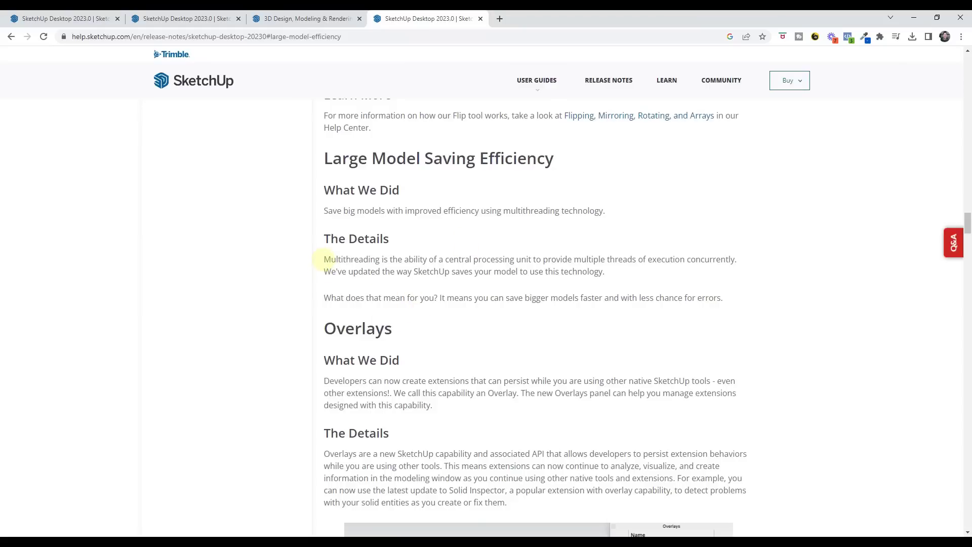
left_click_drag(324, 260, 749, 258)
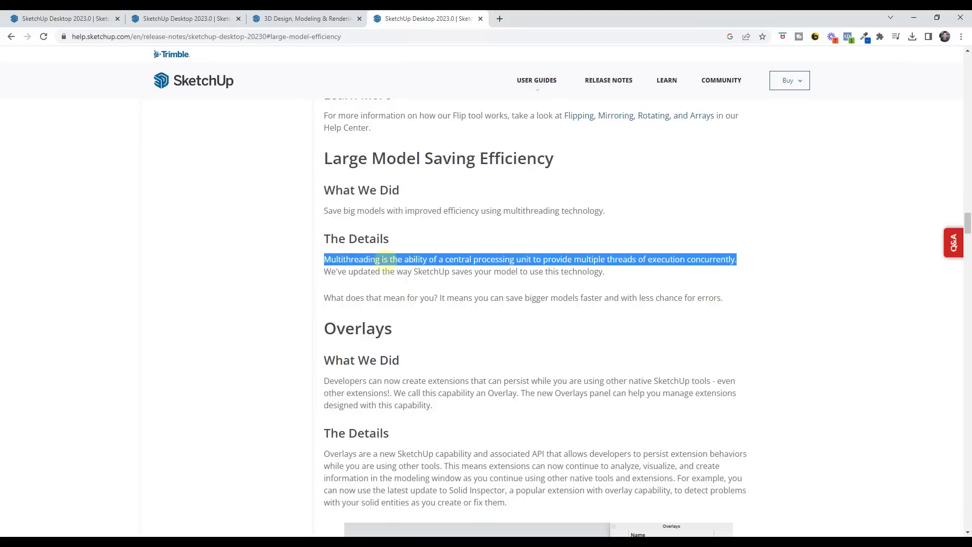
left_click(390, 261)
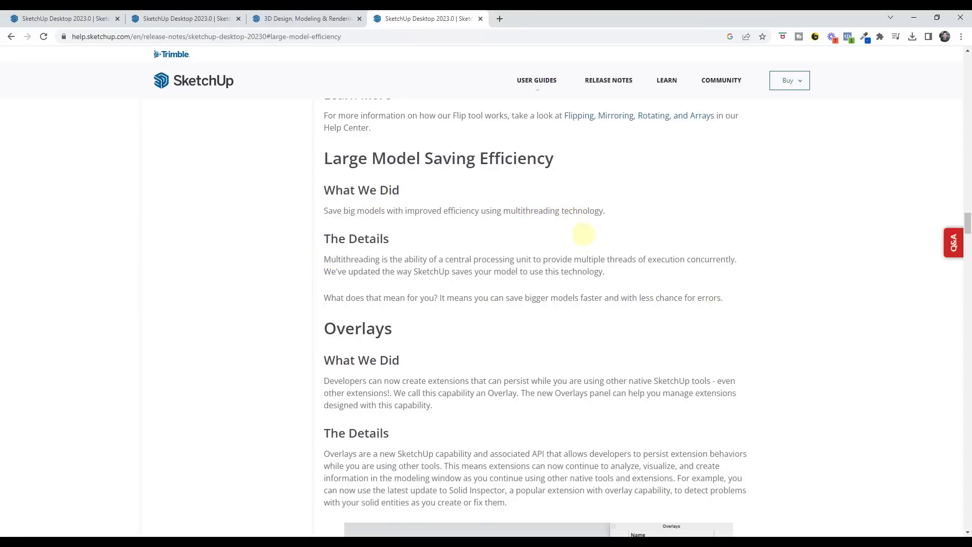
- Scroll through the Overlays section and right-click the 'Overlay capabilities on Extension Warehouse' link
scroll(359, 260, "down", 5)
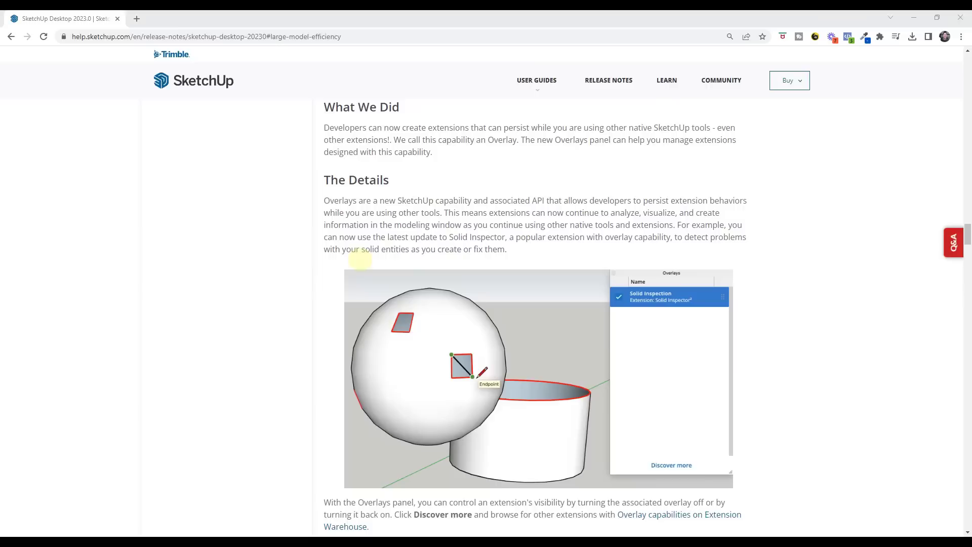
scroll(390, 257, "up", 2)
scroll(398, 178, "down", 1)
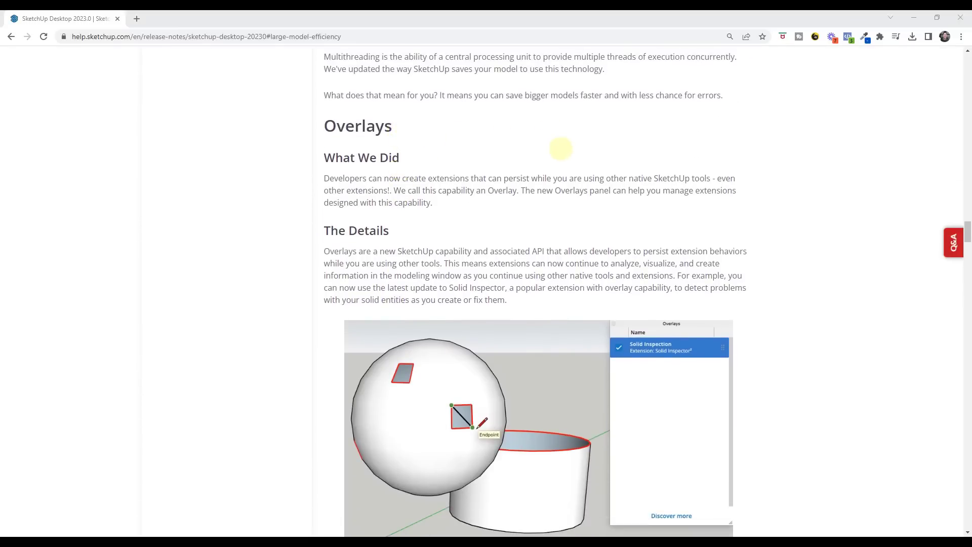
scroll(560, 167, "down", 1)
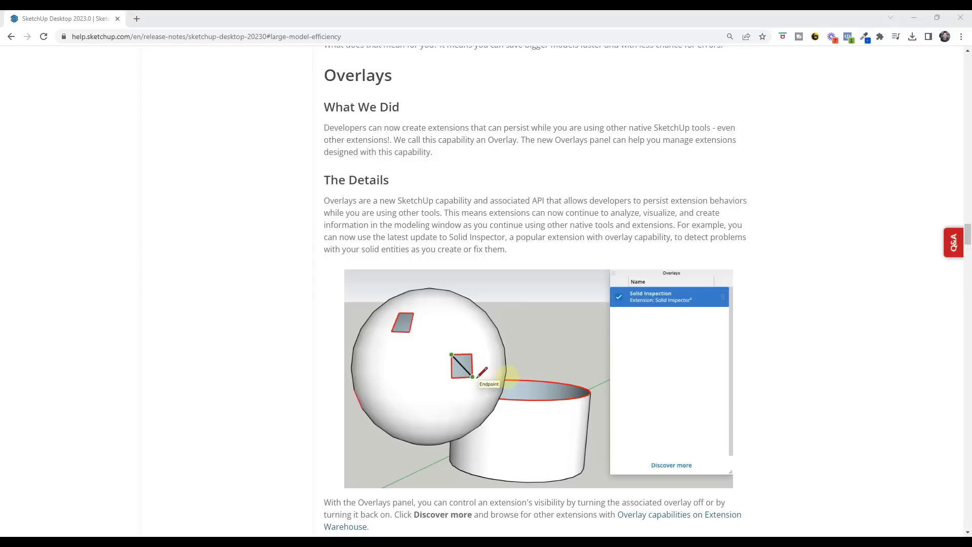
scroll(539, 301, "down", 3)
scroll(655, 472, "up", 2)
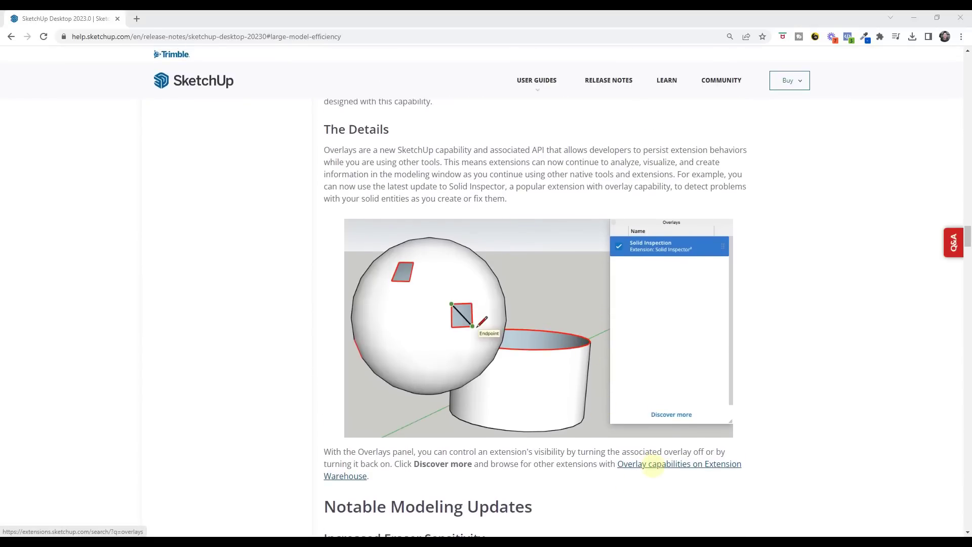
right_click(653, 465)
- Open the link in a new tab, view the 'overlays' search results, then minimize Chrome
left_click(690, 377)
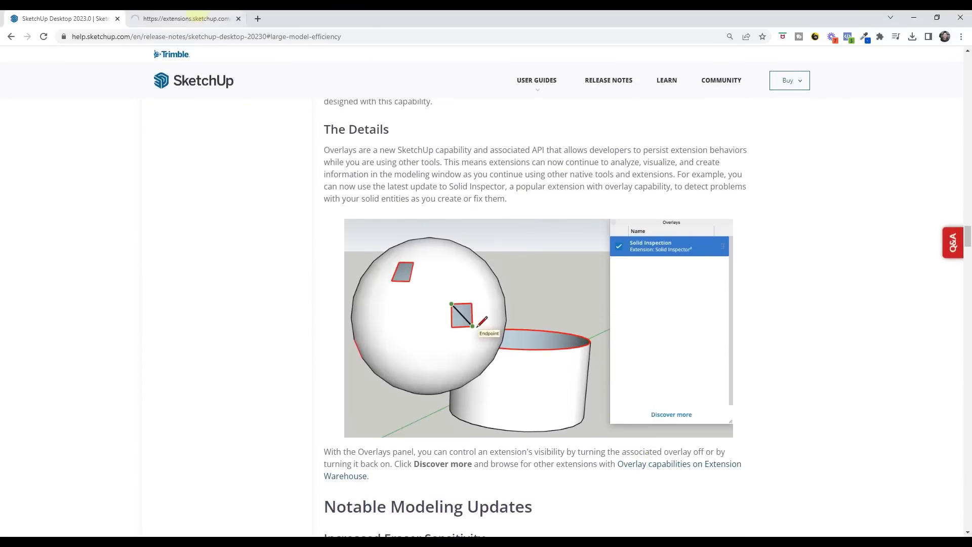
left_click(198, 18)
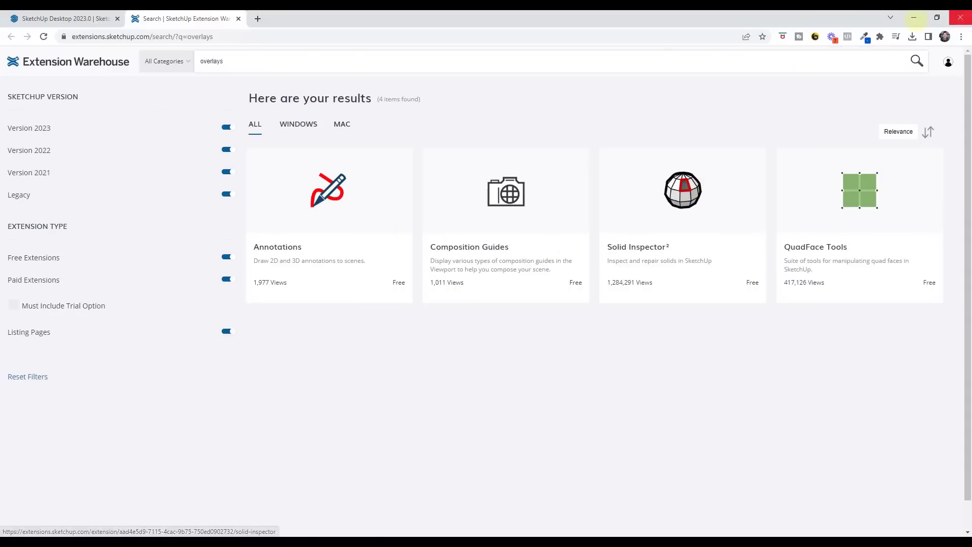
left_click(913, 18)
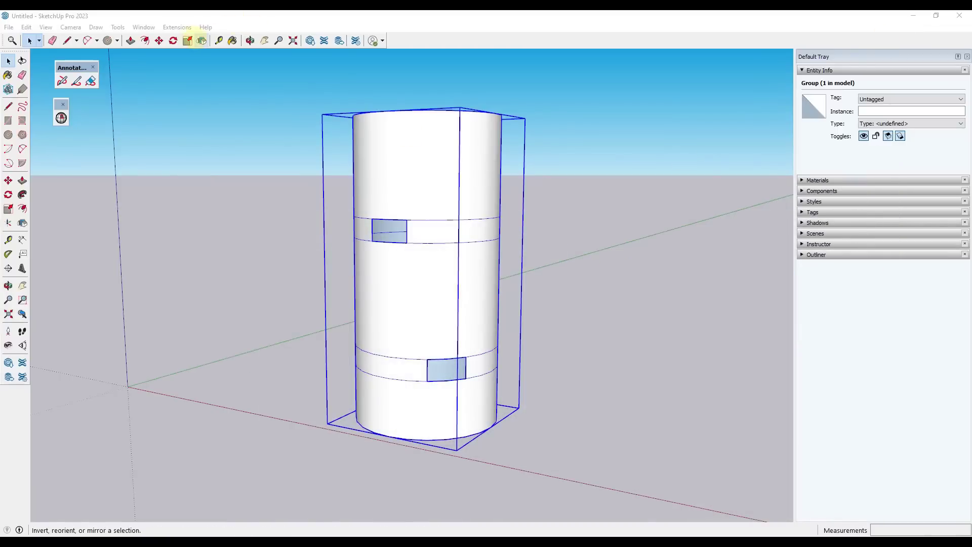
- Add Overlays from Window > Default Tray and enable Solid Inspection to flag the cylinder's two holes
left_click(143, 27)
mouse_move(167, 39)
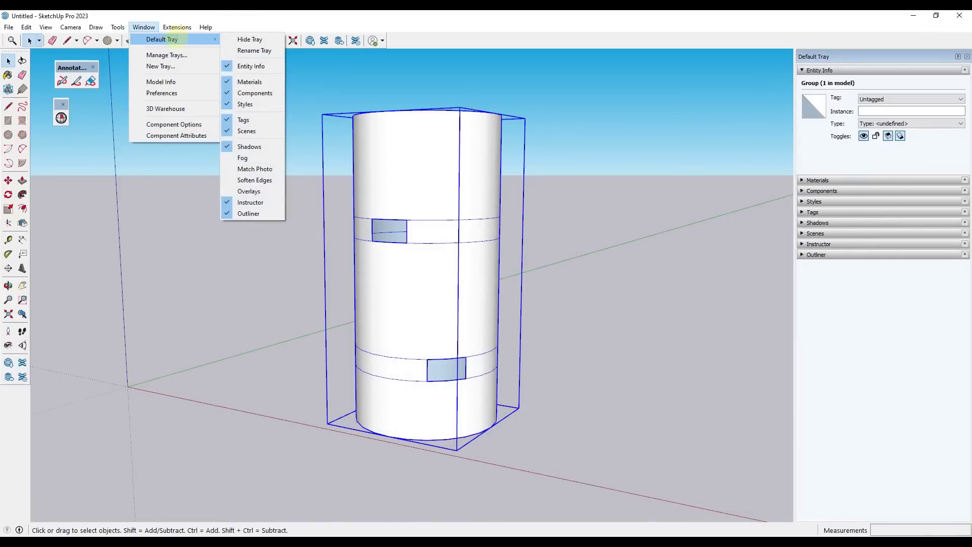
left_click(251, 191)
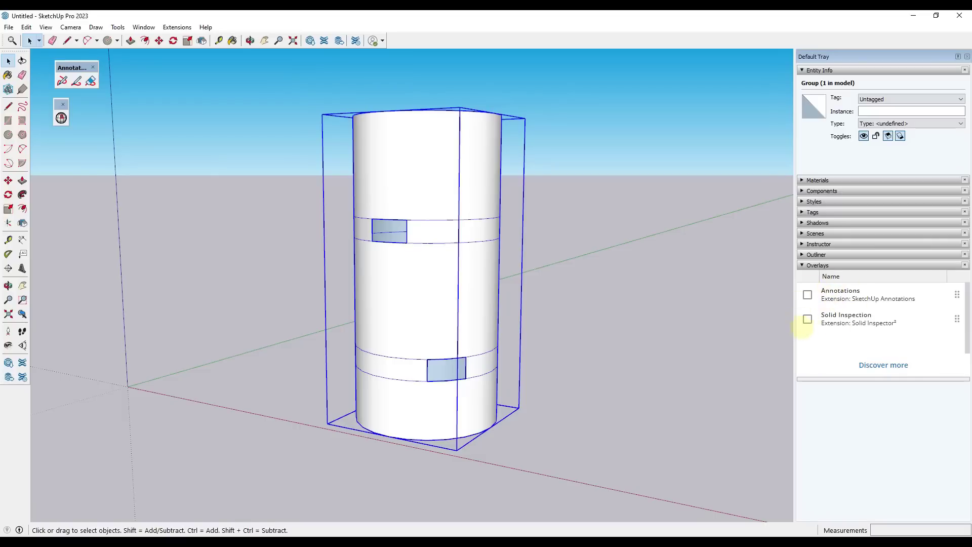
left_click(807, 319)
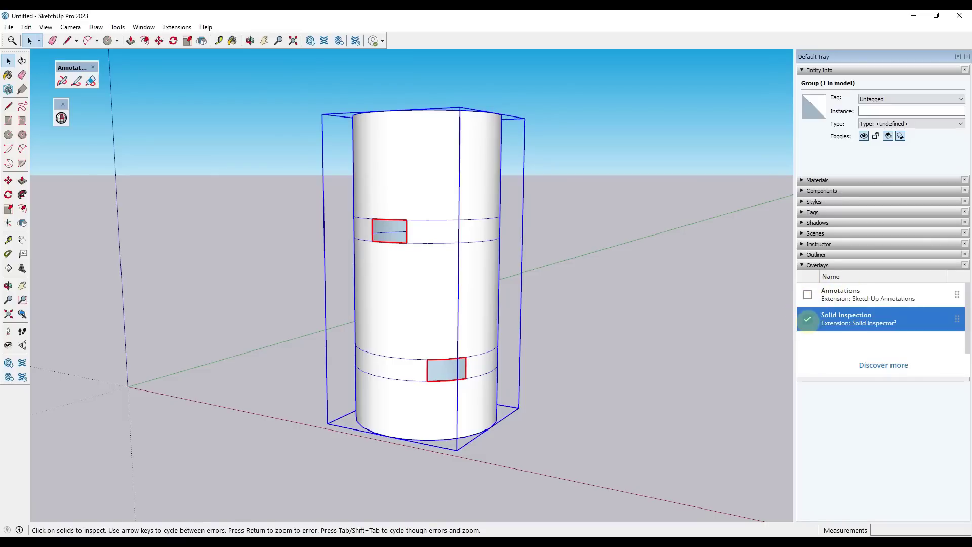
left_click(807, 319)
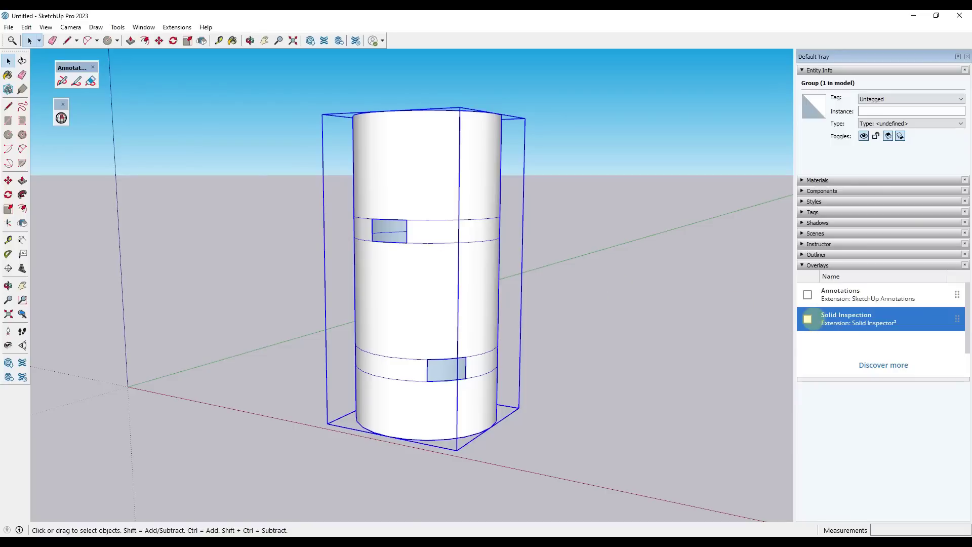
left_click(808, 319)
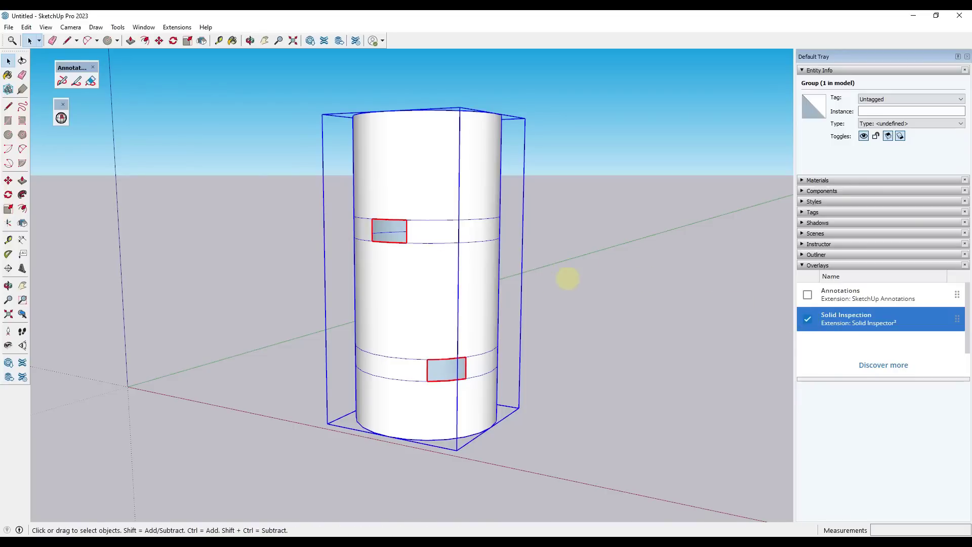
middle_click_drag(428, 238, 450, 249)
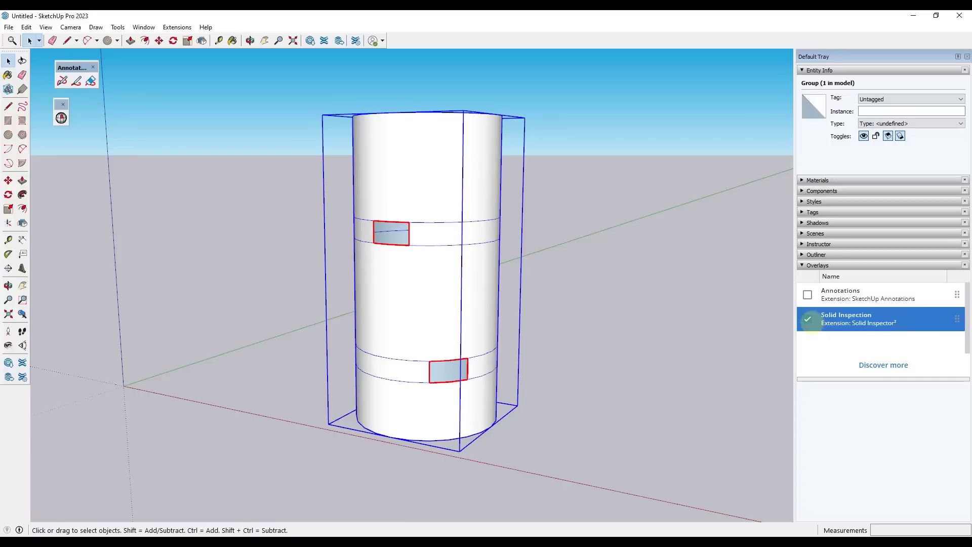
left_click(807, 319)
left_click(807, 319)
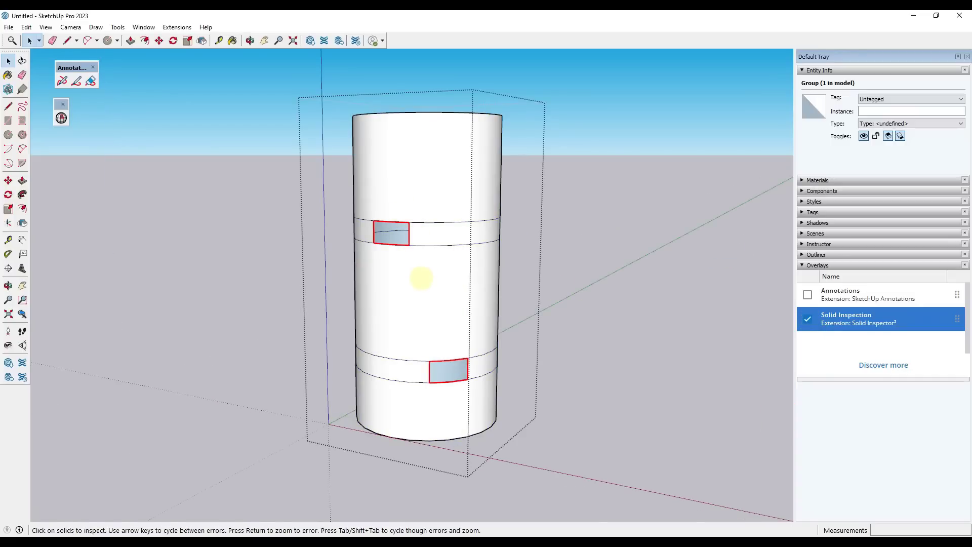
- Inside the cylinder group, patch the upper hole by drawing a line and erasing the leftover edge
double_click(397, 234)
scroll(397, 230, "up", 4)
mouse_move(399, 230)
middle_mouse_down()
mouse_move(655, 243)
mouse_move(403, 239)
middle_mouse_up()
scroll(432, 263, "down", 2)
scroll(477, 270, "up", 2)
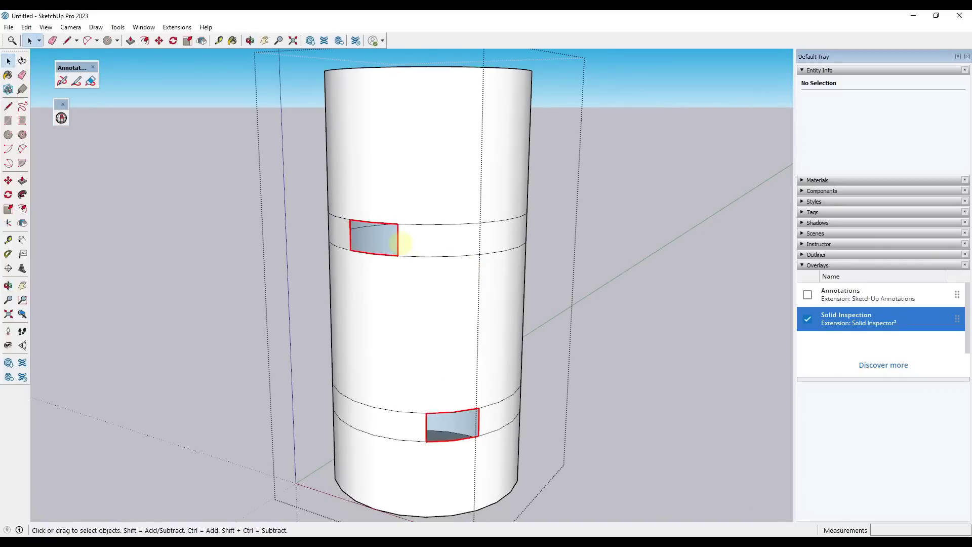
key("l")
left_click(371, 222)
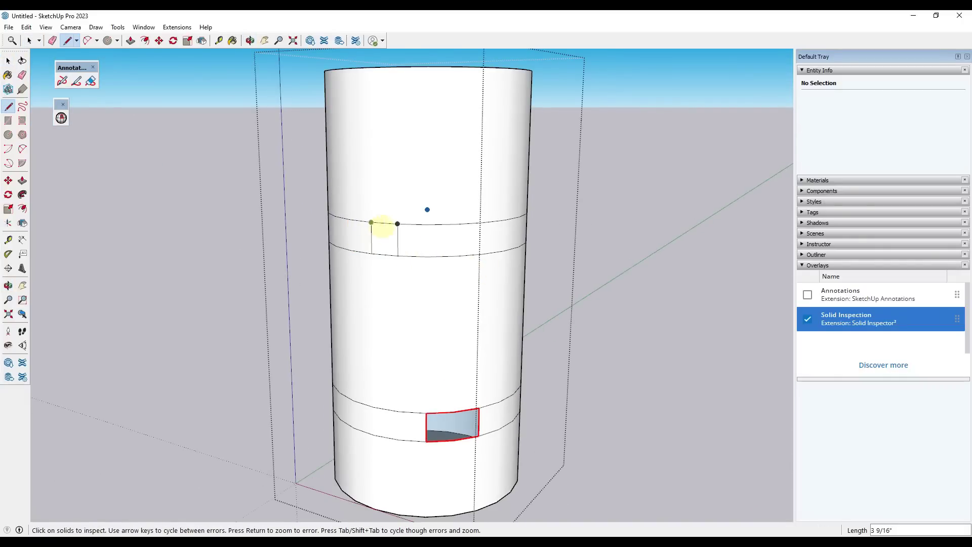
key("space")
key("e")
left_click(370, 237)
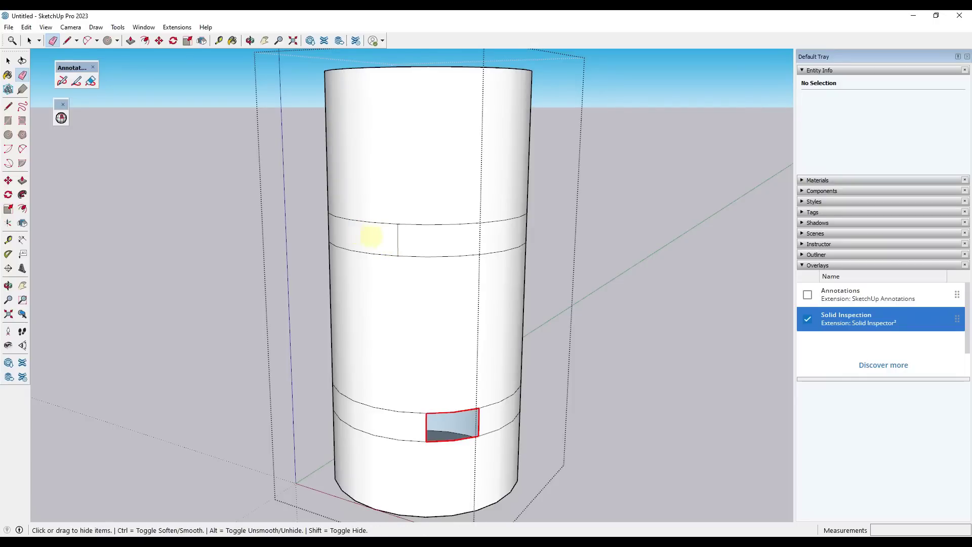
key("space")
- Close the lower hole with a vertical edge, then erase that edge
key("l")
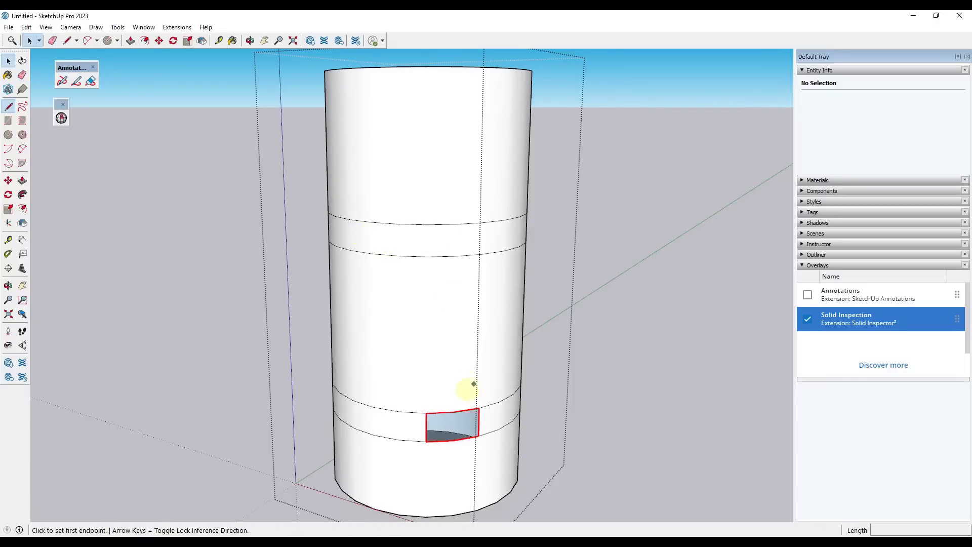
scroll(466, 387, "down", 2)
scroll(453, 374, "up", 5)
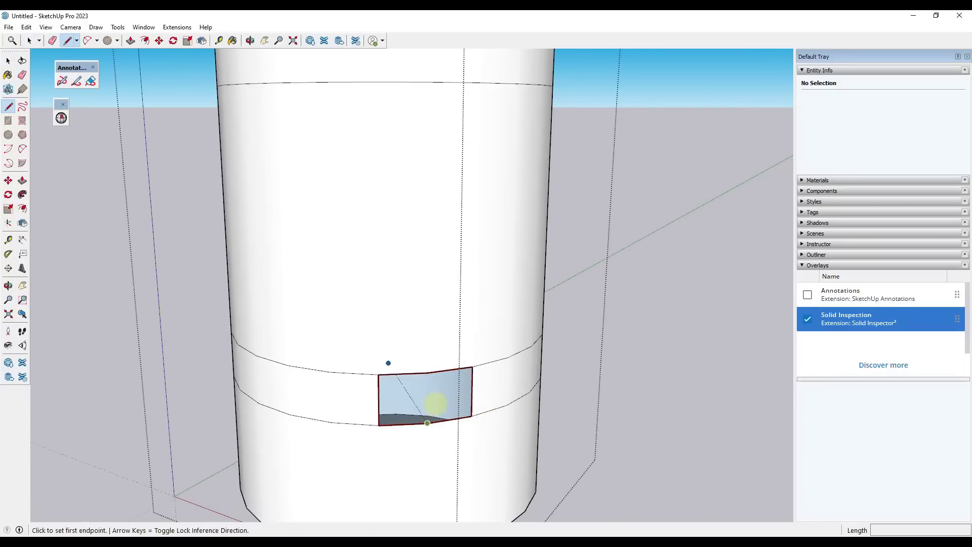
middle_click_drag(521, 358, 421, 392)
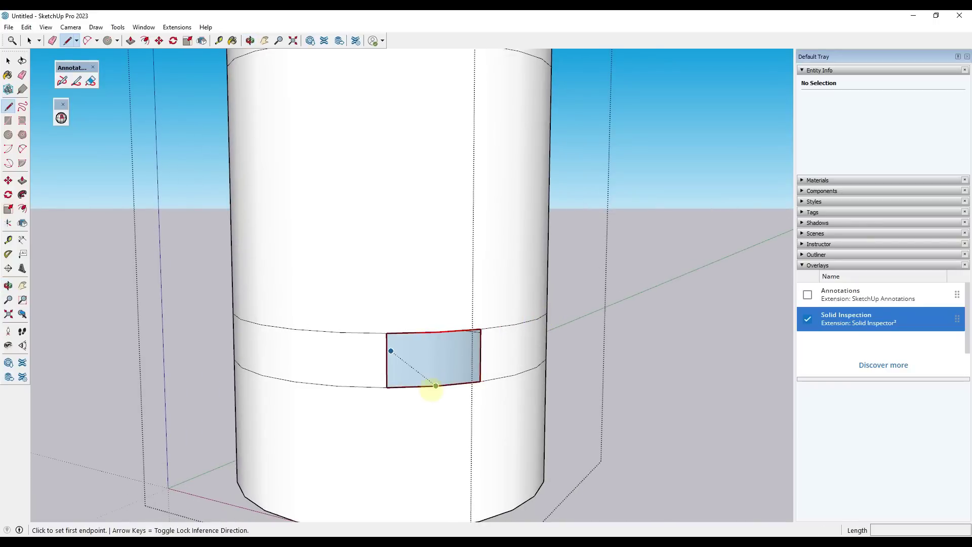
left_click(435, 386)
left_click(436, 332)
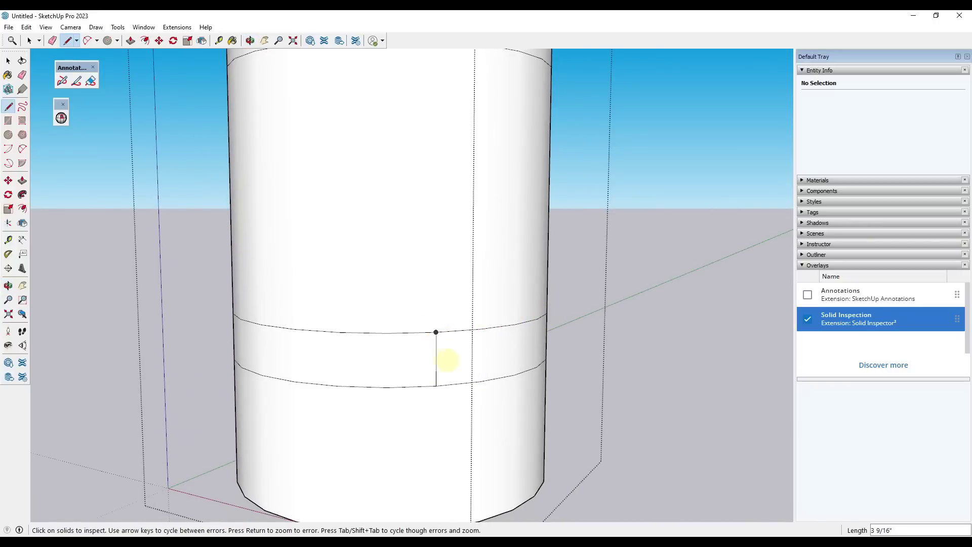
key("e")
left_click(436, 360)
key("space")
- Turn off the Solid Inspection overlay and frame the whole cylinder
scroll(562, 316, "down", 5)
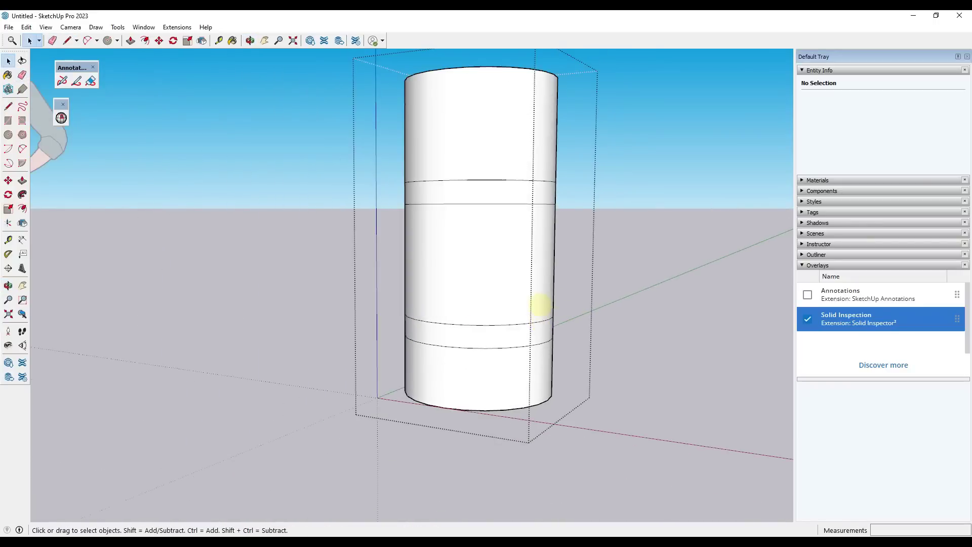
middle_click_drag(540, 304, 620, 296)
left_click(808, 318)
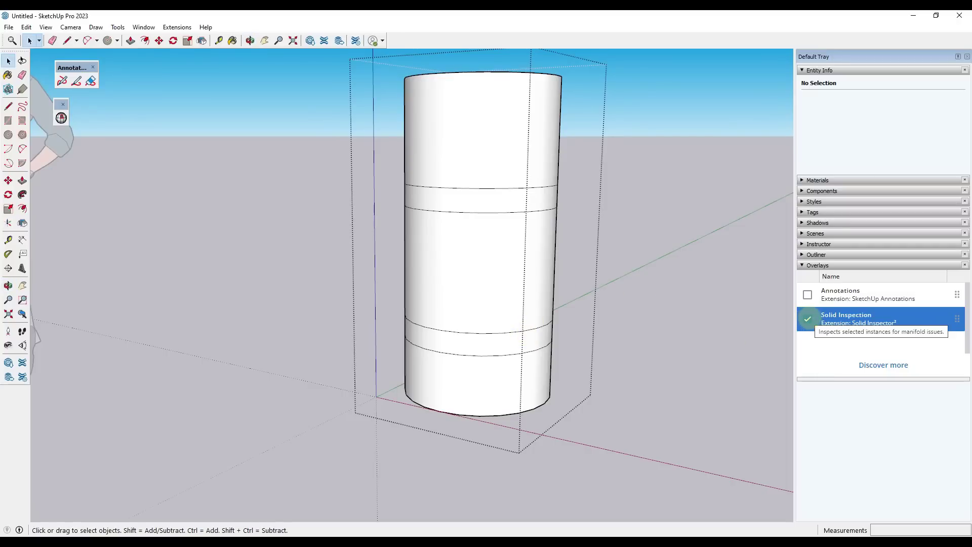
middle_click_drag(611, 152, 581, 167, "shift")
scroll(526, 167, "up", 1)
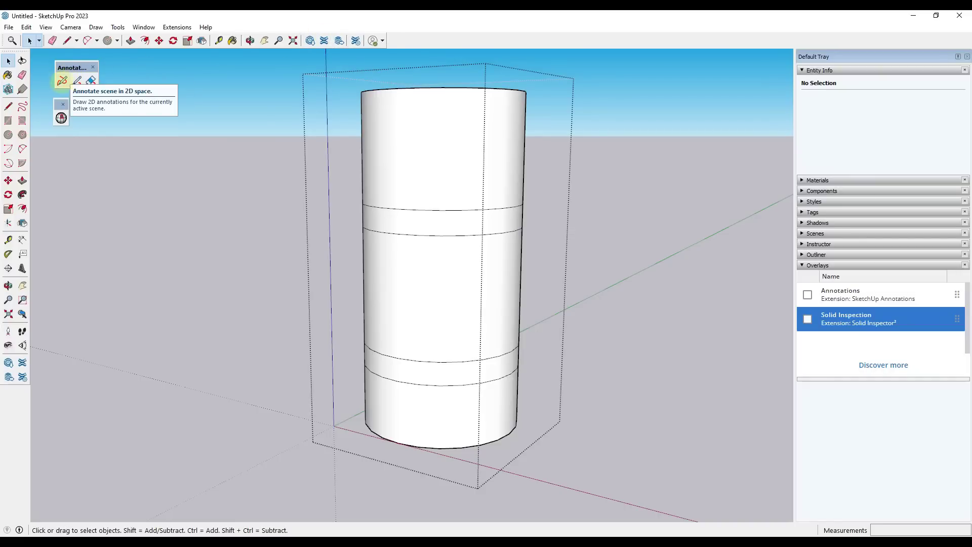
- Add a new scene, Scene 1, from the View menu's Animation submenu
left_click(45, 27)
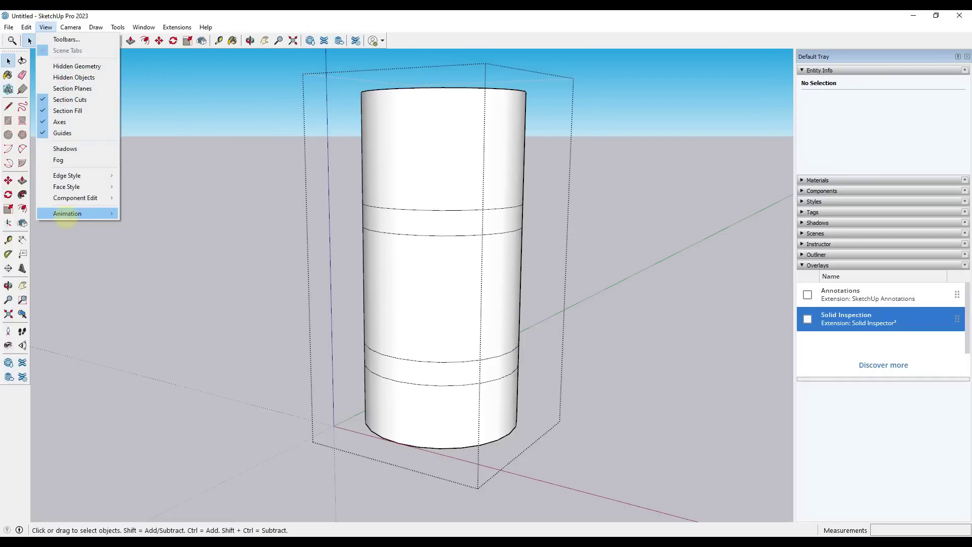
mouse_move(76, 214)
left_click(179, 213)
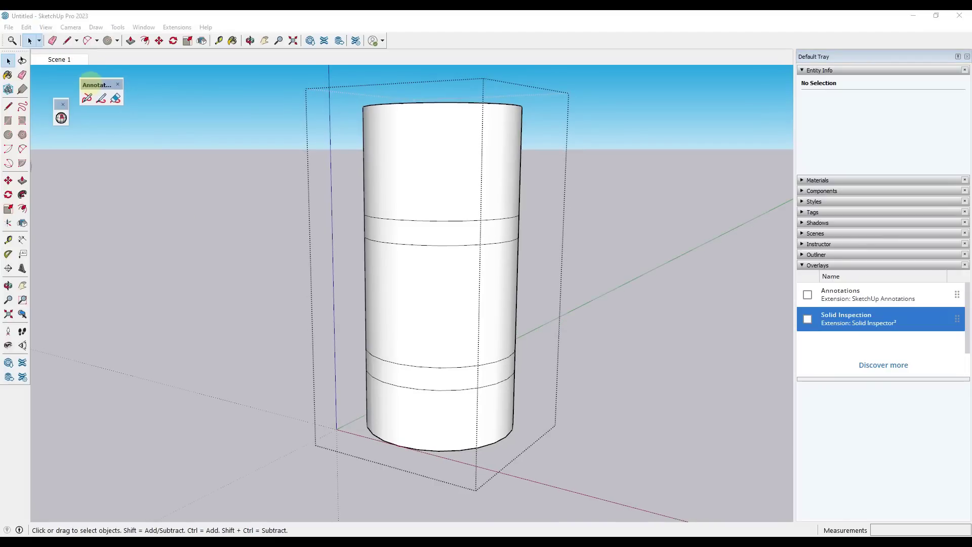
- Try Annotate, dismiss the overlay warning twice, then enable the Annotations overlay
left_click(86, 97)
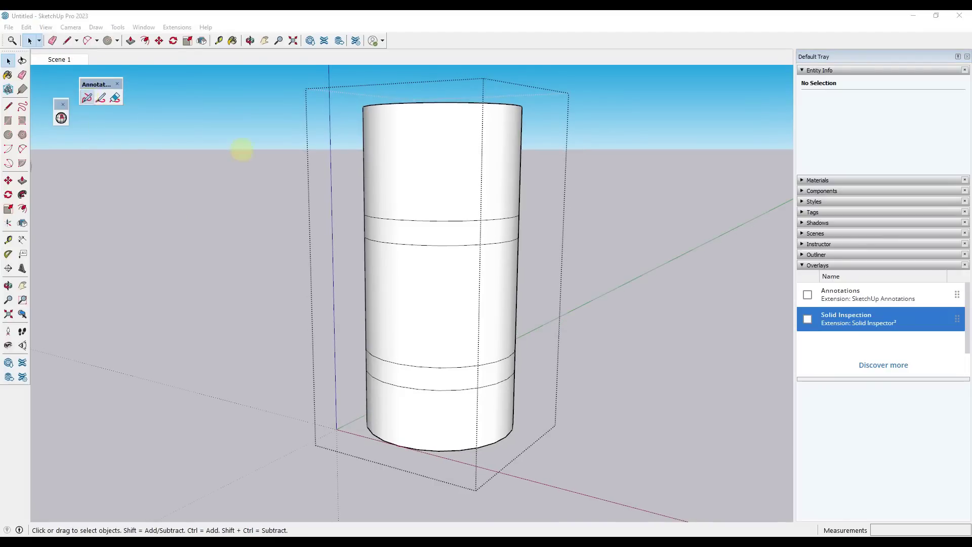
left_click(161, 115)
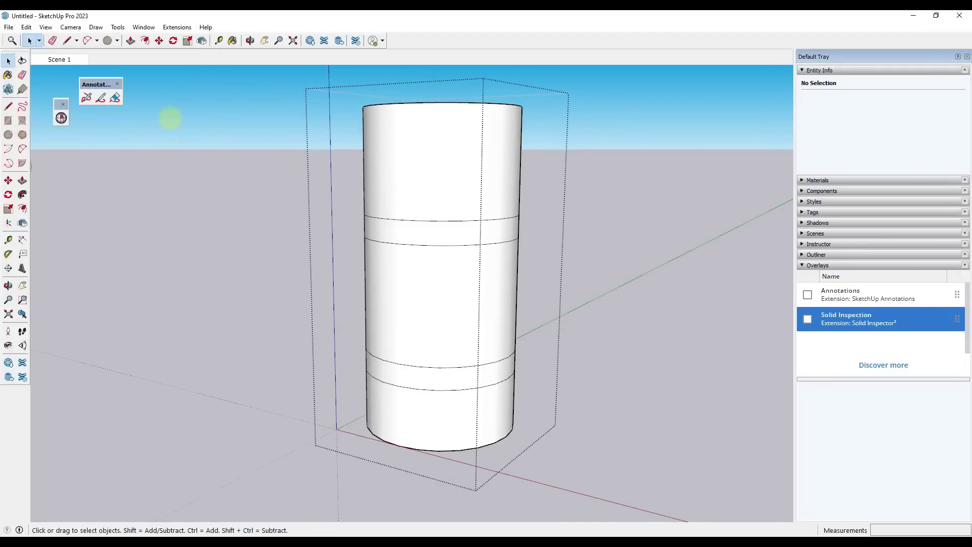
left_click(86, 96)
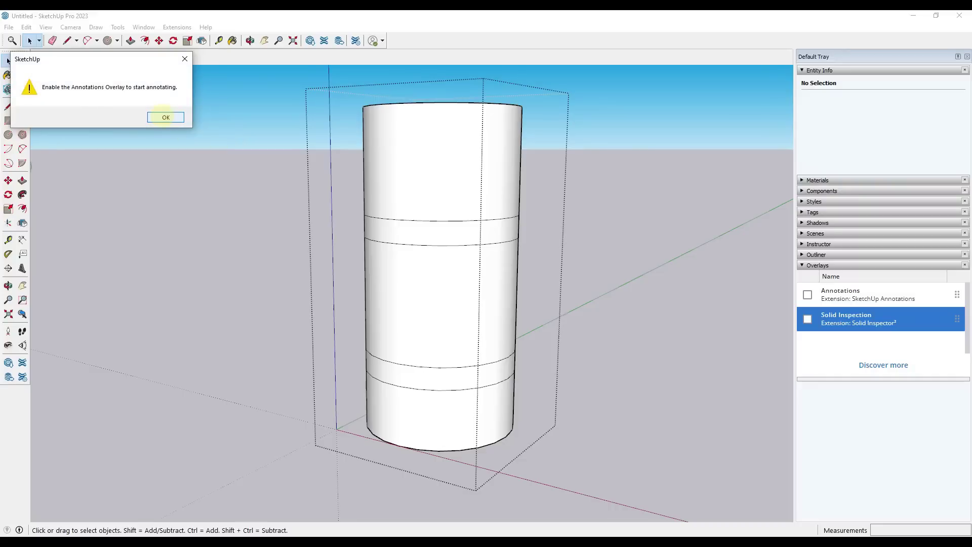
left_click(165, 118)
left_click(807, 295)
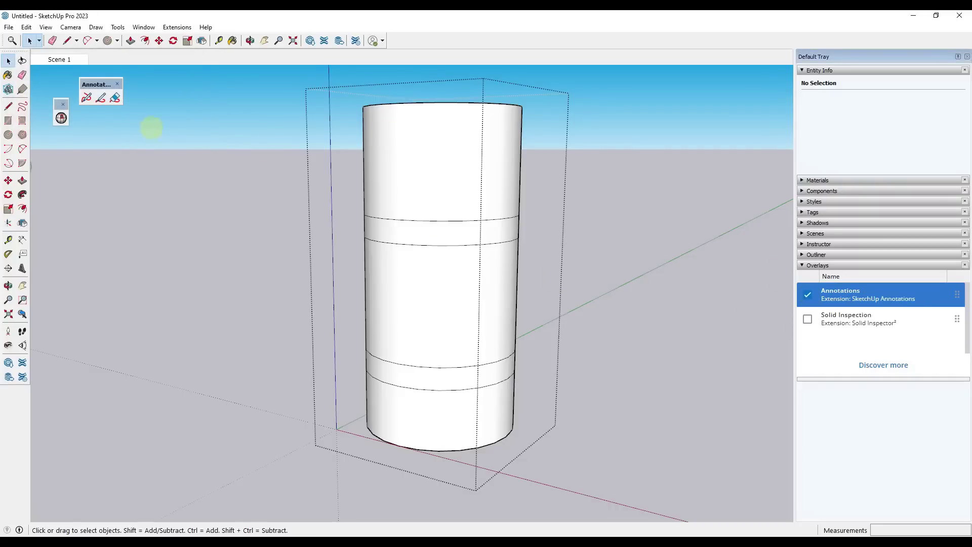
- Draw a red annotation squiggle over the cylinder and add Scene 2
left_click(87, 97)
mouse_move(236, 118)
left_mouse_down()
mouse_move(367, 119)
mouse_move(370, 219)
mouse_move(458, 326)
mouse_move(325, 430)
mouse_move(450, 385)
left_mouse_up()
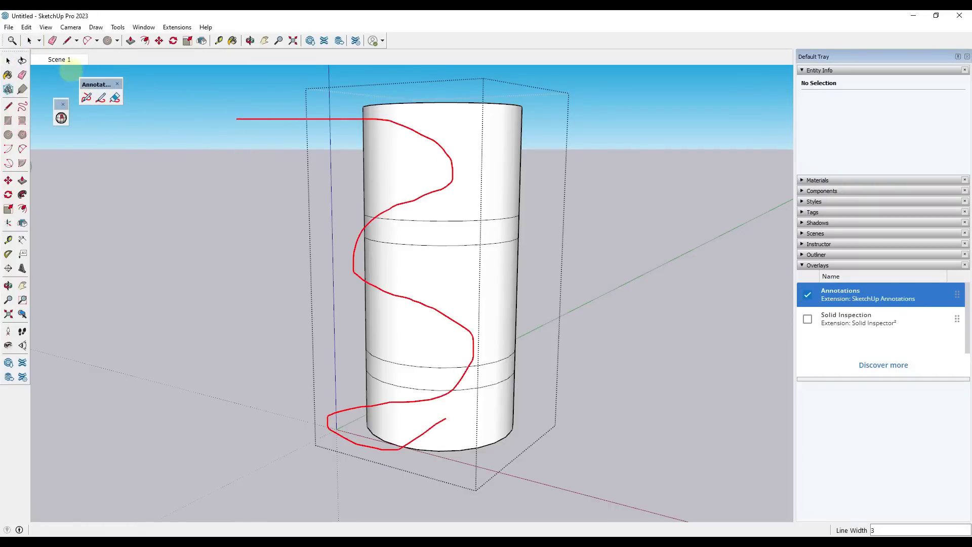
right_click(58, 60)
left_click(79, 94)
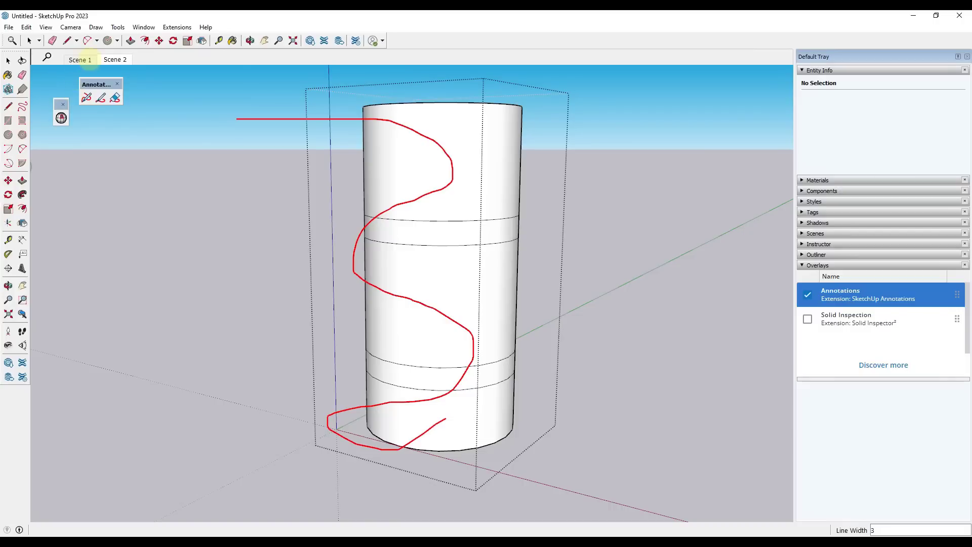
- Switch between Scene 1 and Scene 2 to compare where the annotation shows
key("Page_Down")
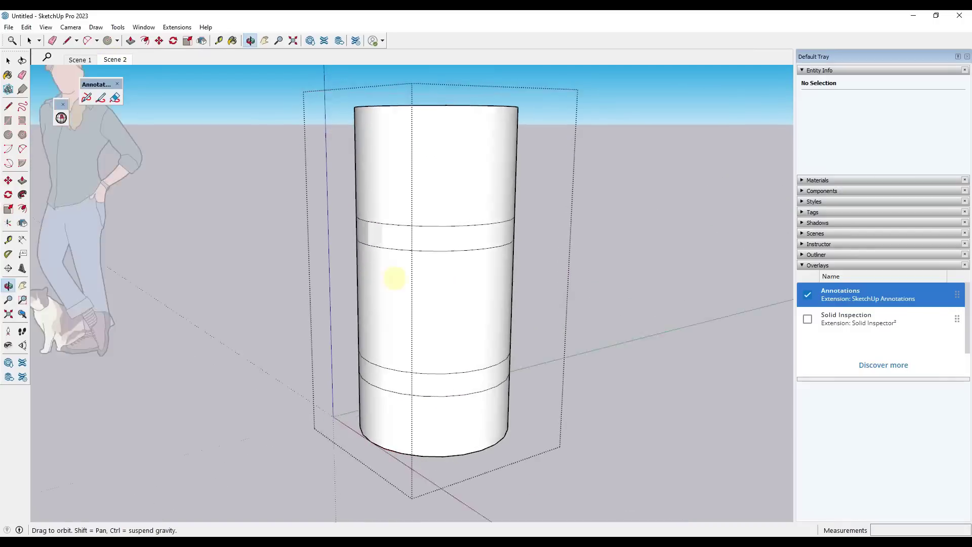
left_click(80, 60)
left_click(115, 60)
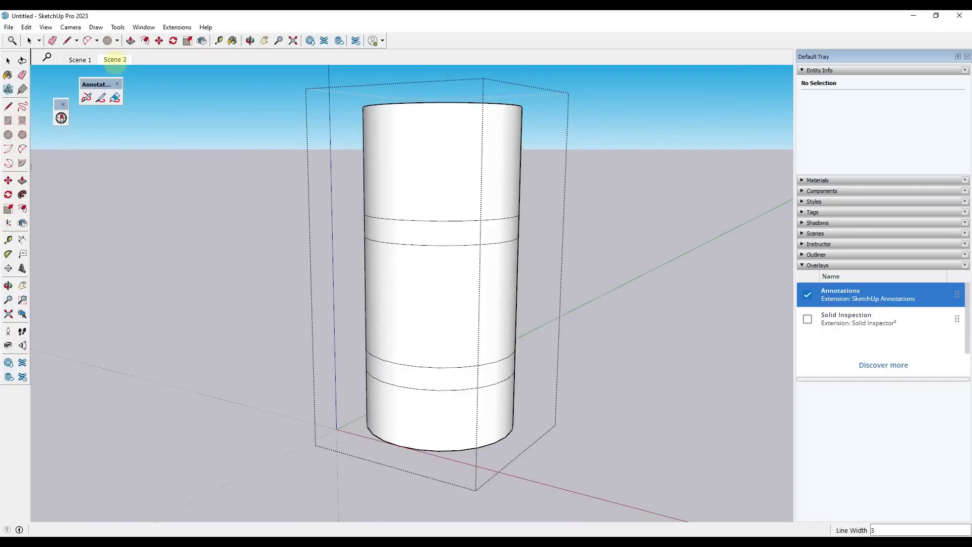
left_click(80, 60)
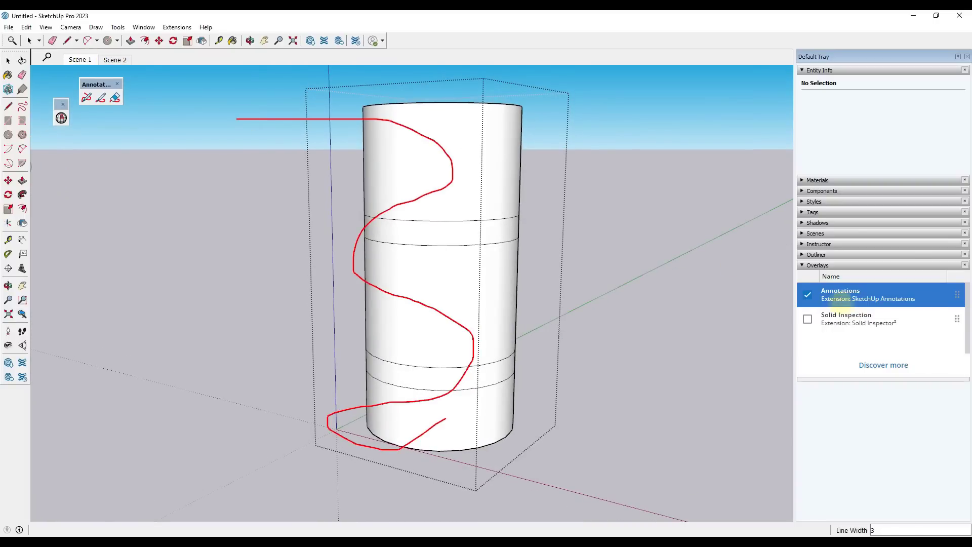
left_click(808, 295)
left_click(112, 60)
left_click(80, 60)
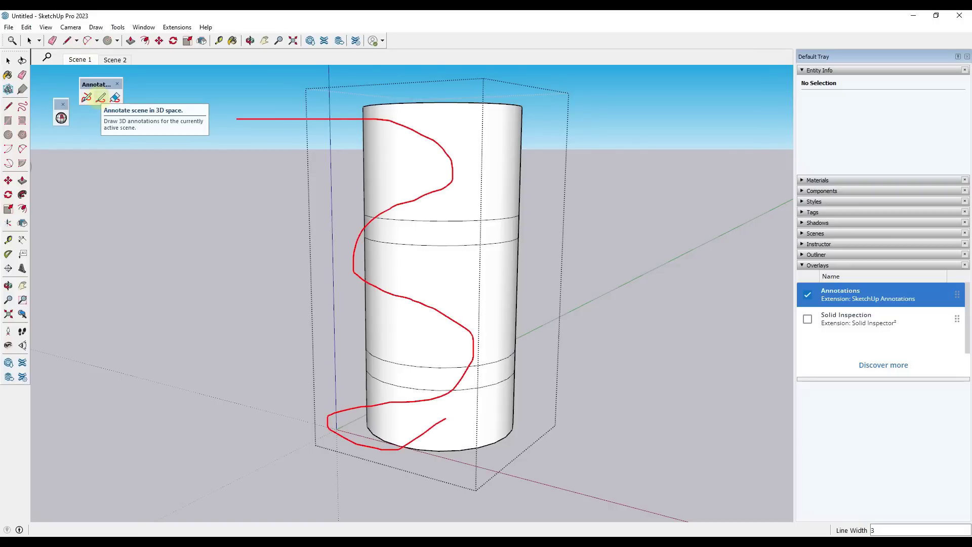
- Add more red strokes in Scene 1, compare scenes, and switch the Annotations overlay off
mouse_move(349, 332)
left_mouse_down()
mouse_move(359, 401)
mouse_move(272, 375)
mouse_move(365, 341)
mouse_move(512, 363)
mouse_move(555, 330)
mouse_move(447, 386)
mouse_move(400, 386)
mouse_move(556, 390)
left_mouse_up()
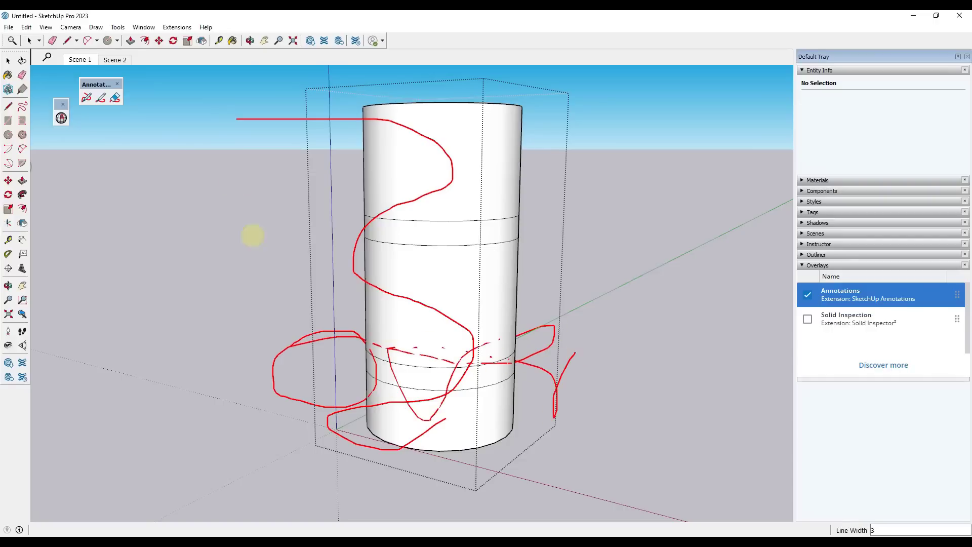
left_click(114, 60)
left_click(77, 59)
mouse_move(466, 304)
middle_mouse_down()
mouse_move(303, 325)
mouse_move(310, 412)
middle_mouse_up()
left_click(808, 294)
left_click(807, 294)
left_click(807, 294)
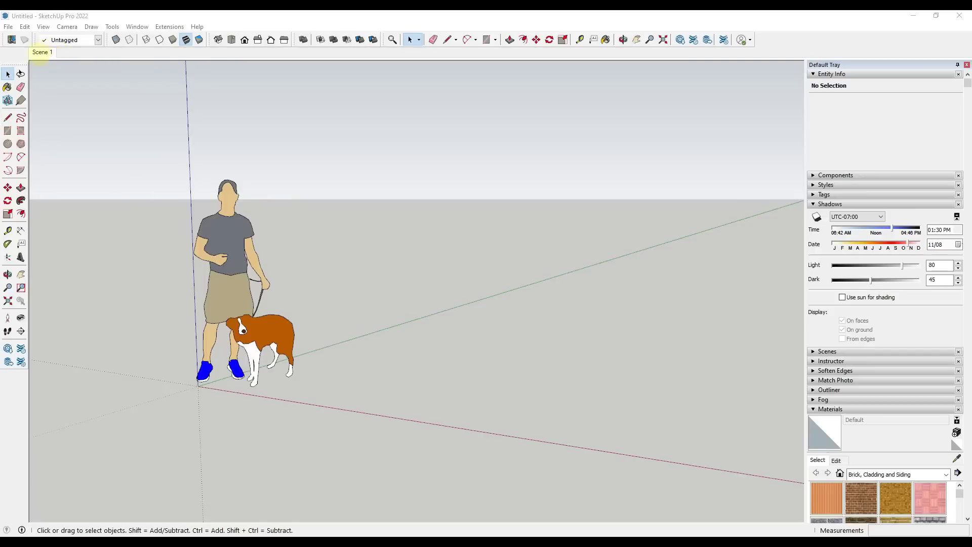
- Add Scene 2 from the Scene 1 tab's context menu
right_click(40, 52)
left_click(63, 86)
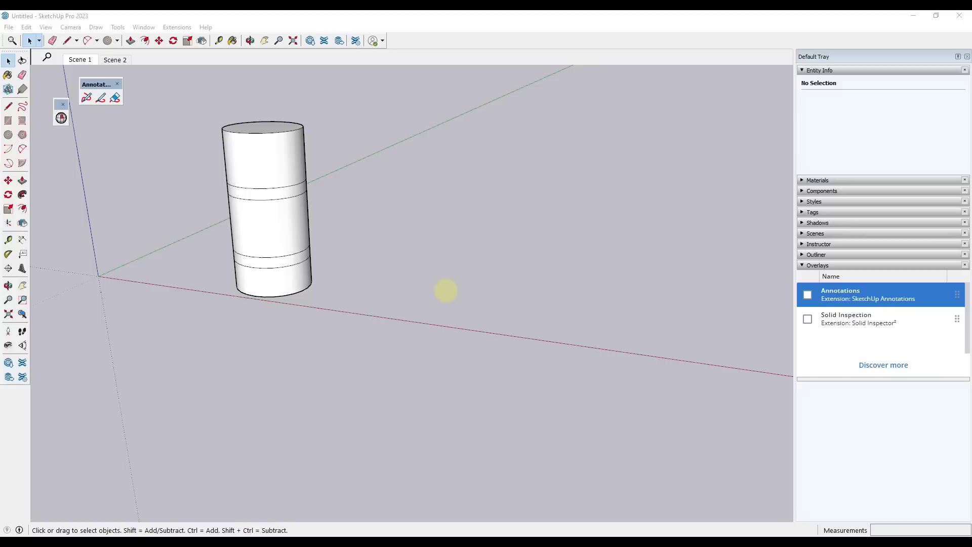
- Draw a circle on the ground beside the banded cylinder and select it
left_click(440, 306)
key("c")
left_click(452, 310)
left_click(489, 311)
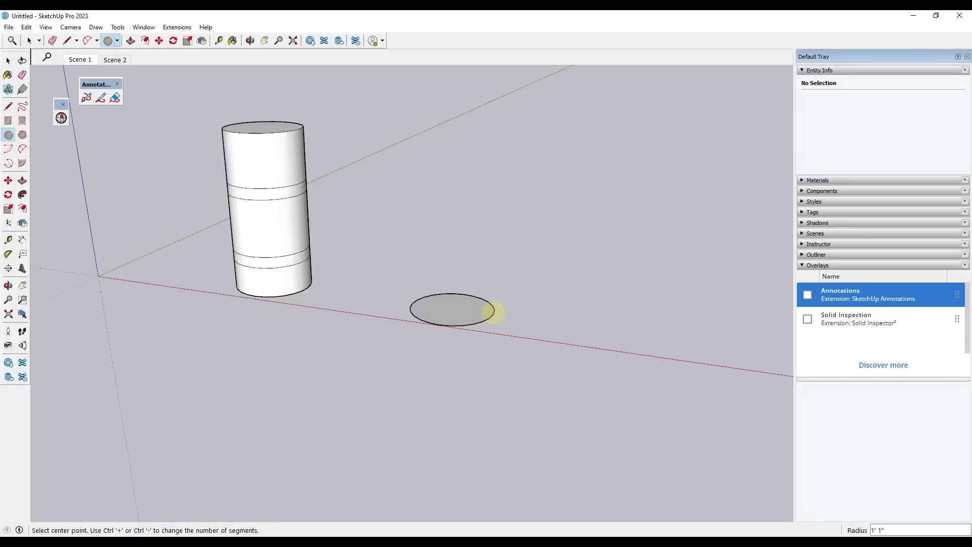
key("space")
right_click(491, 314)
left_click(448, 327)
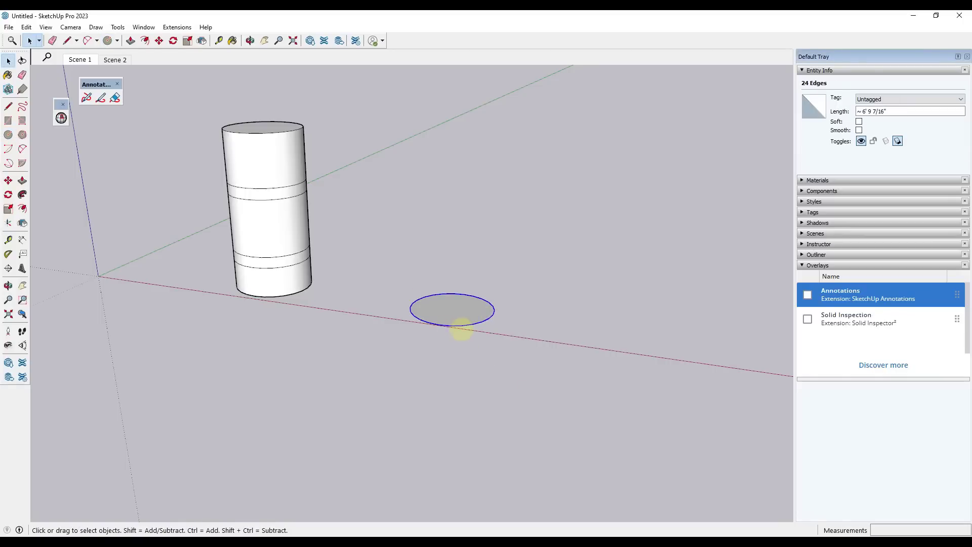
- Push/pull the circle up twice into a tall cylinder, then box-select its upper half
key("p")
left_click(451, 308)
left_click(455, 223)
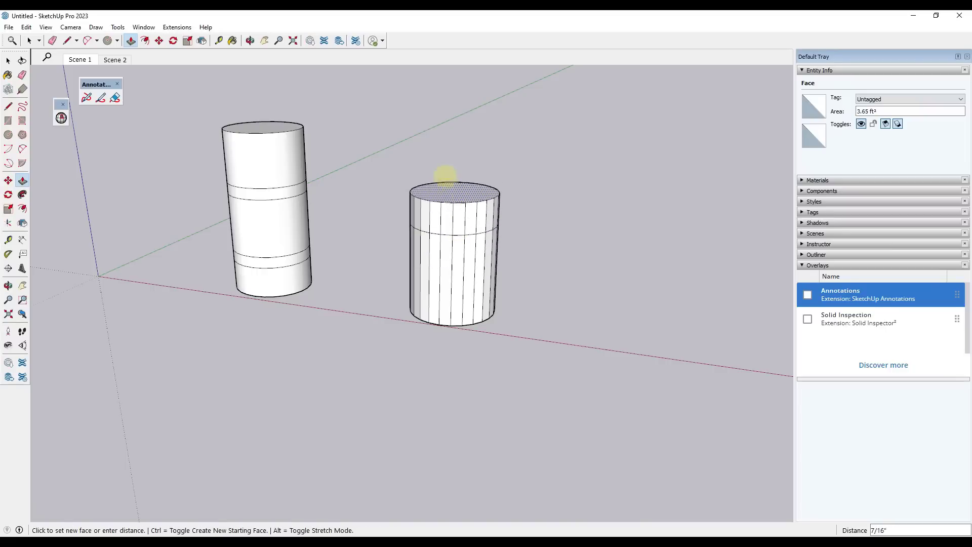
left_click(449, 148)
key("space")
left_click(530, 286)
middle_click_drag(522, 300, 497, 193)
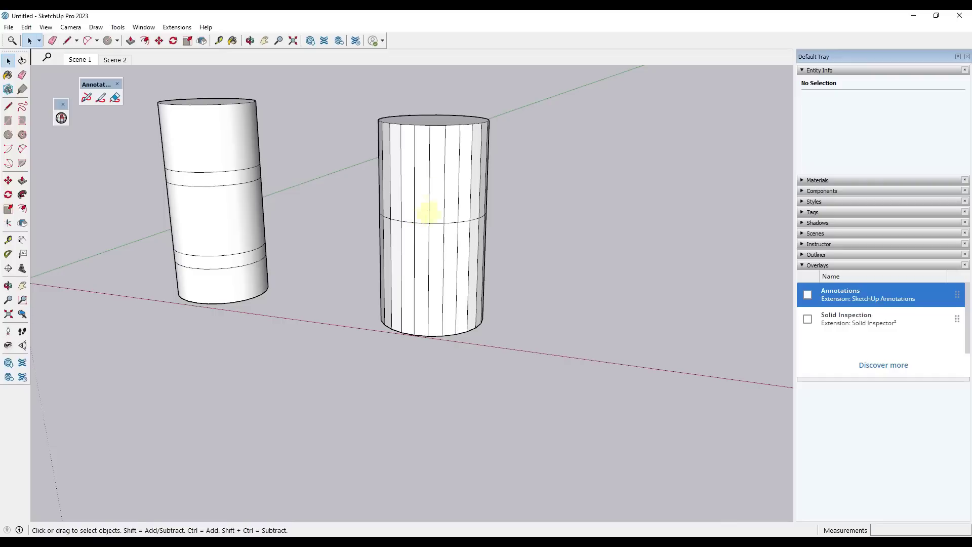
left_click_drag(347, 96, 543, 228)
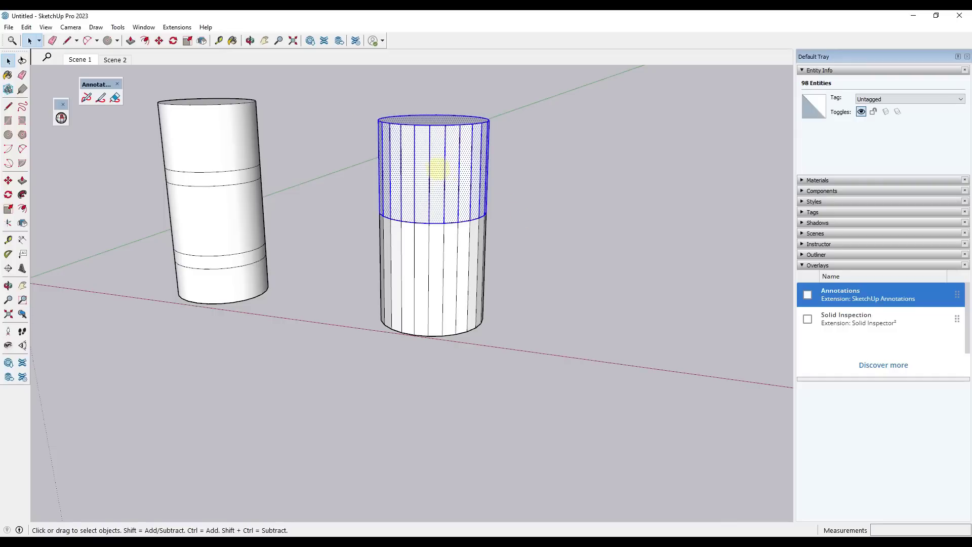
- Deselect the edges, delete the upper-half faces, and orbit to inspect the hollow cylinder
right_click(436, 161)
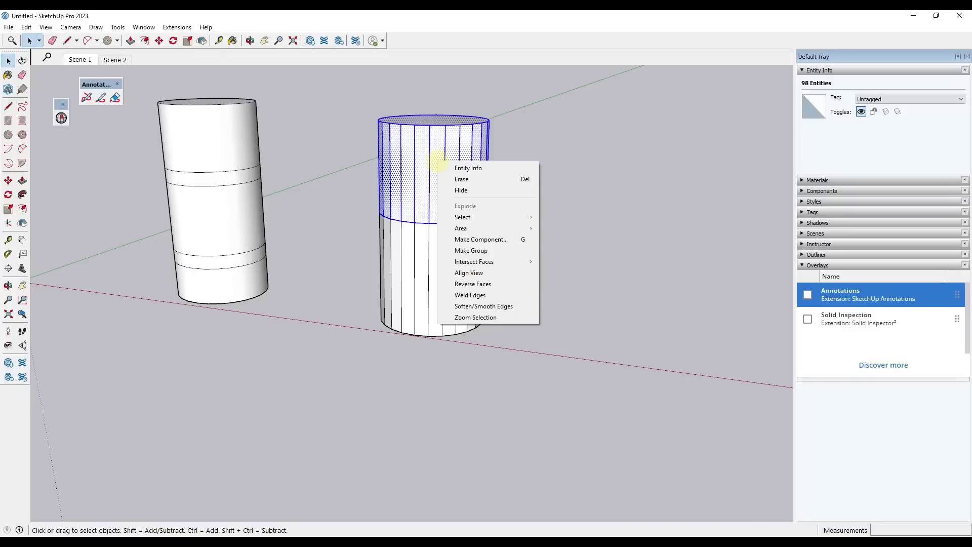
mouse_move(498, 217)
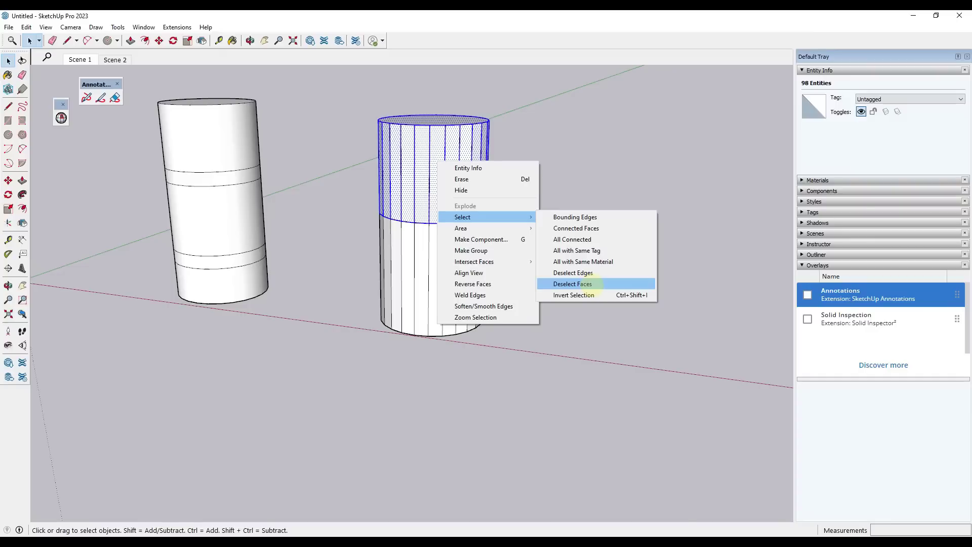
left_click(600, 273)
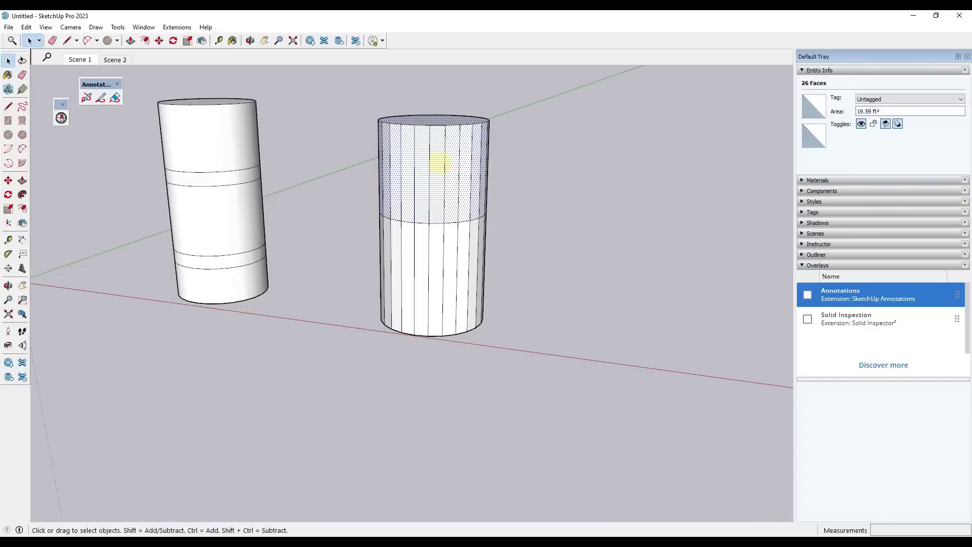
key("Delete")
middle_click_drag(477, 147, 494, 187)
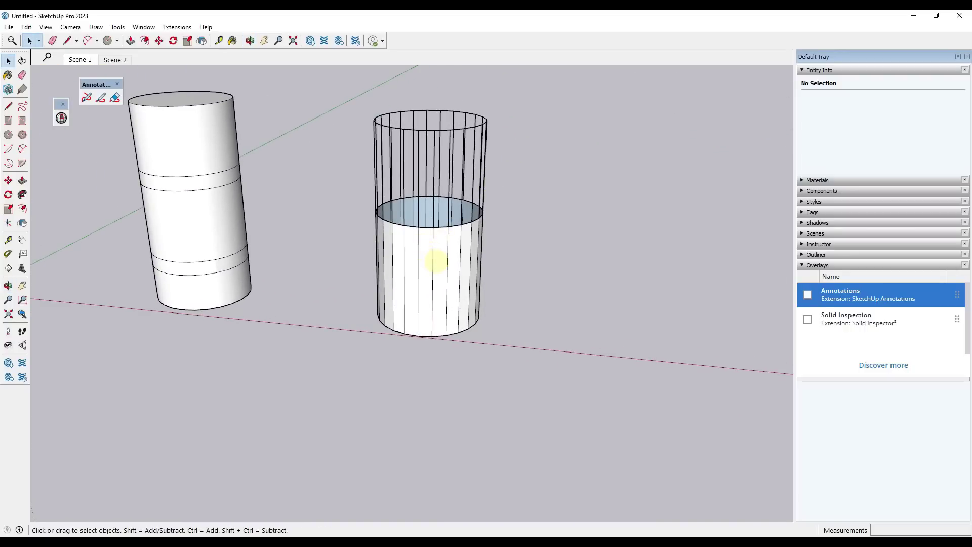
middle_click_drag(507, 241, 551, 224)
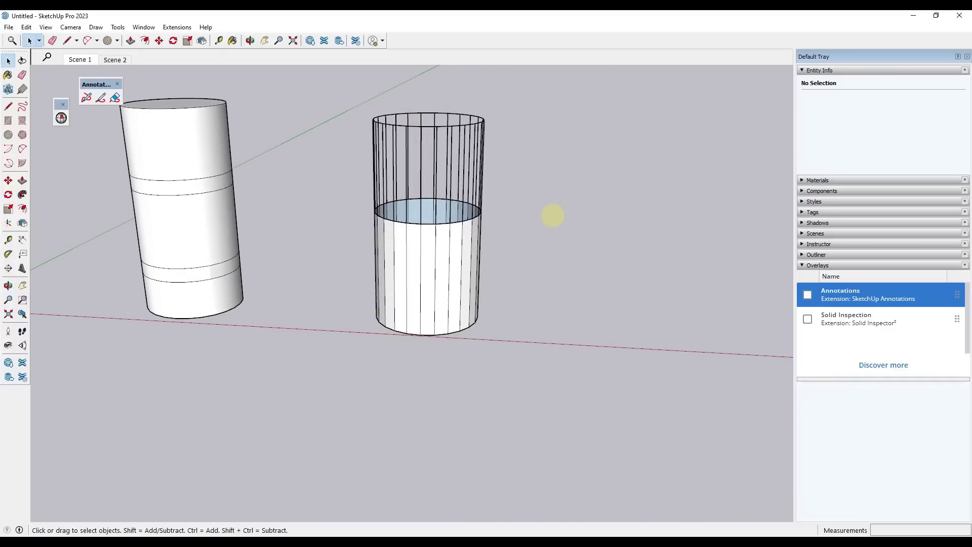
middle_click_drag(560, 207, 517, 171)
scroll(516, 167, "up", 2)
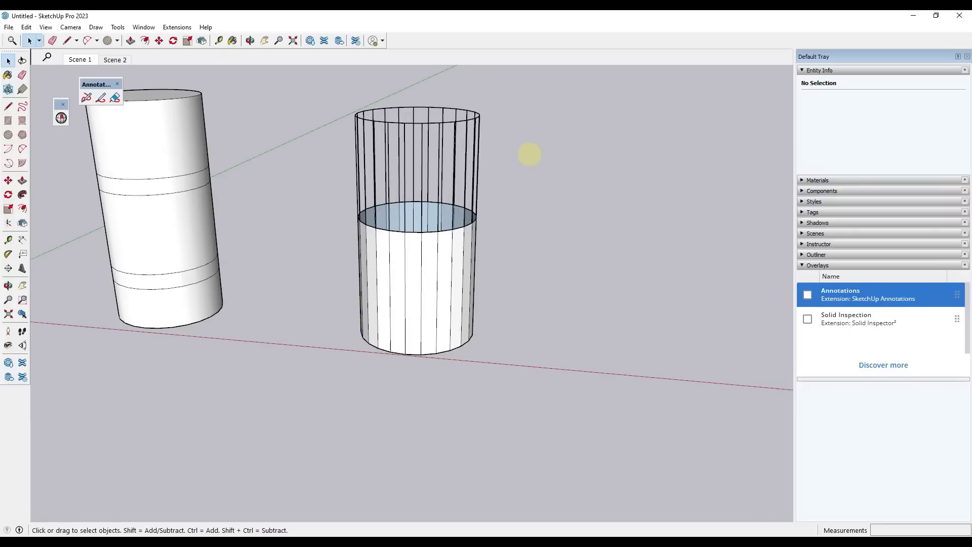
middle_click_drag(532, 155, 527, 148)
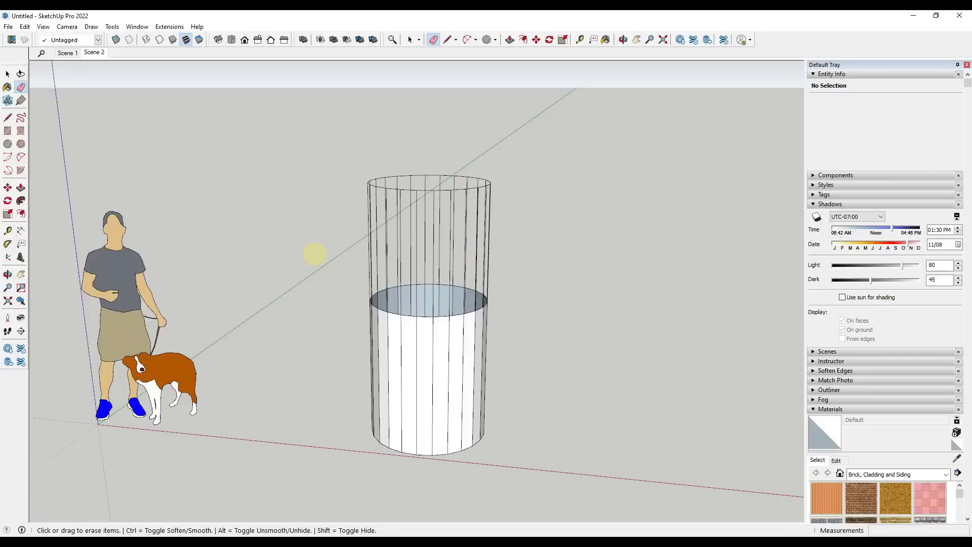
mouse_move(315, 254)
left_mouse_down()
mouse_move(373, 234)
mouse_move(631, 245)
mouse_move(223, 245)
mouse_move(704, 253)
left_mouse_up()
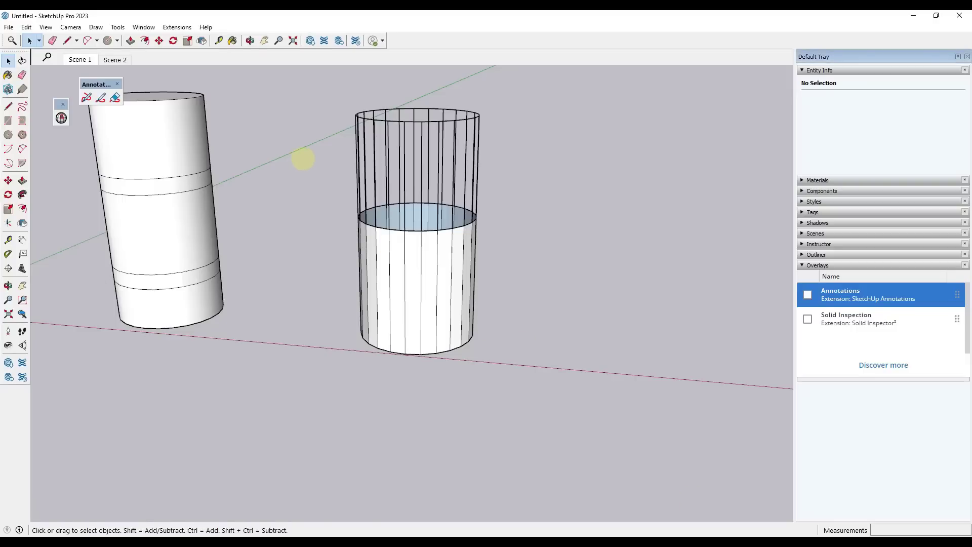
key("e")
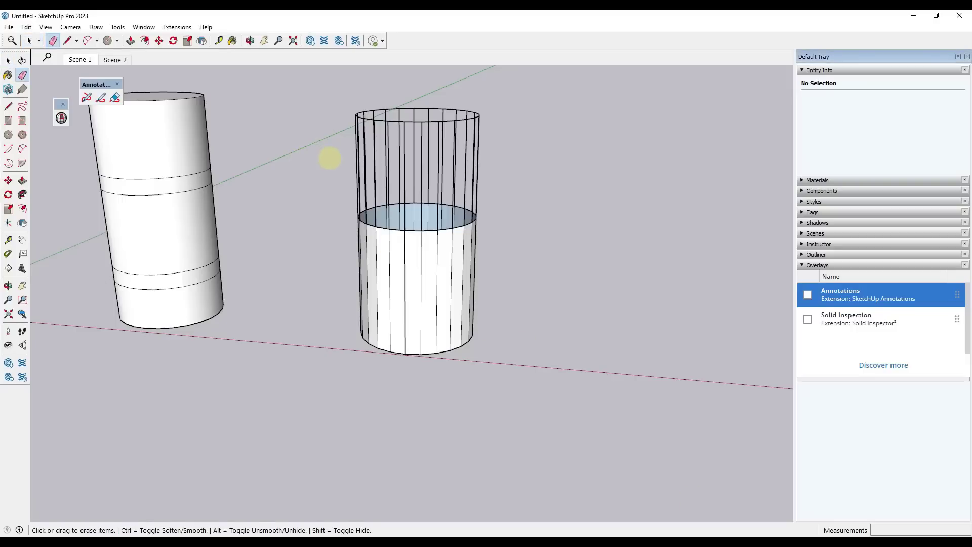
left_click_drag(330, 157, 579, 165)
key("ctrl+z")
mouse_move(249, 167)
left_mouse_down()
mouse_move(575, 158)
mouse_move(500, 224)
left_mouse_up()
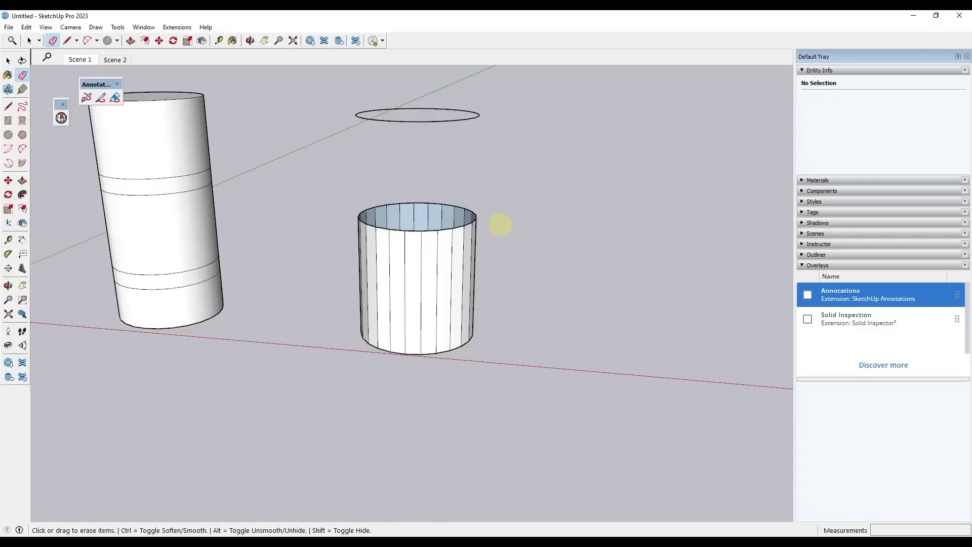
key("ctrl+z")
left_click_drag(326, 156, 792, 158)
key("ctrl+z")
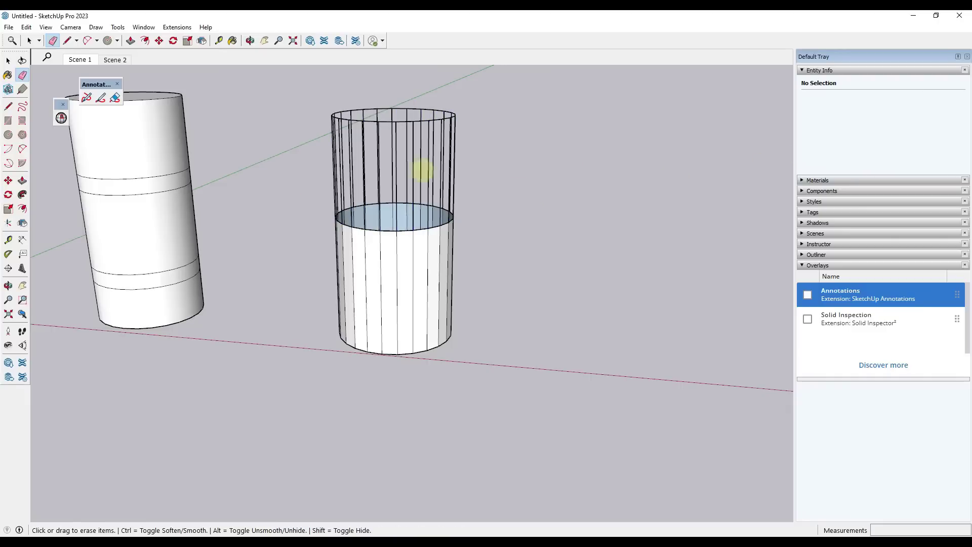
key("ctrl+y")
key("ctrl+z")
left_click_drag(288, 173, 516, 183)
key("ctrl+z")
mouse_move(347, 162)
left_mouse_down()
mouse_move(494, 158)
mouse_move(392, 178)
left_mouse_up()
key("ctrl+z")
scroll(420, 178, "down", 3)
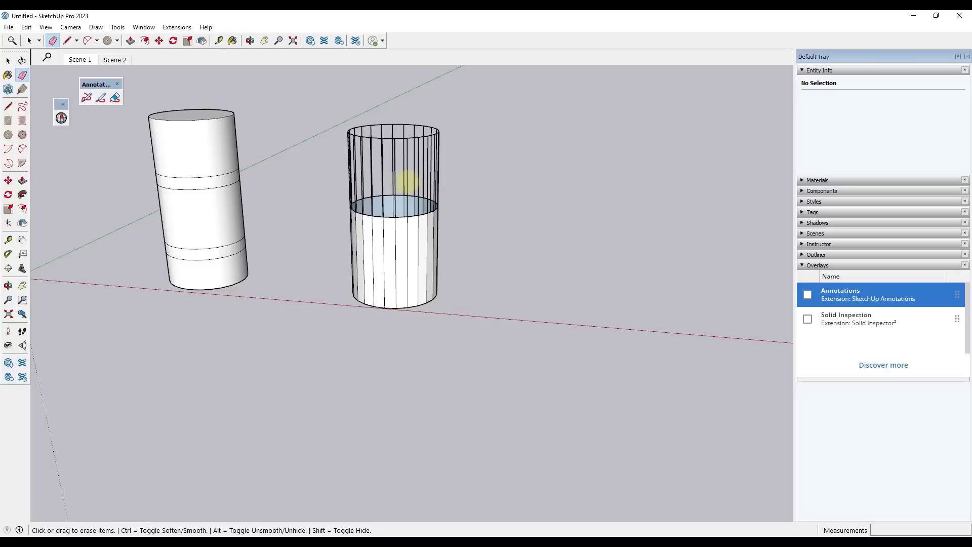
key("space")
scroll(310, 278, "up", 3)
- Inside the left group, place the axes origin on the top edge with red and green axes set
double_click(294, 273)
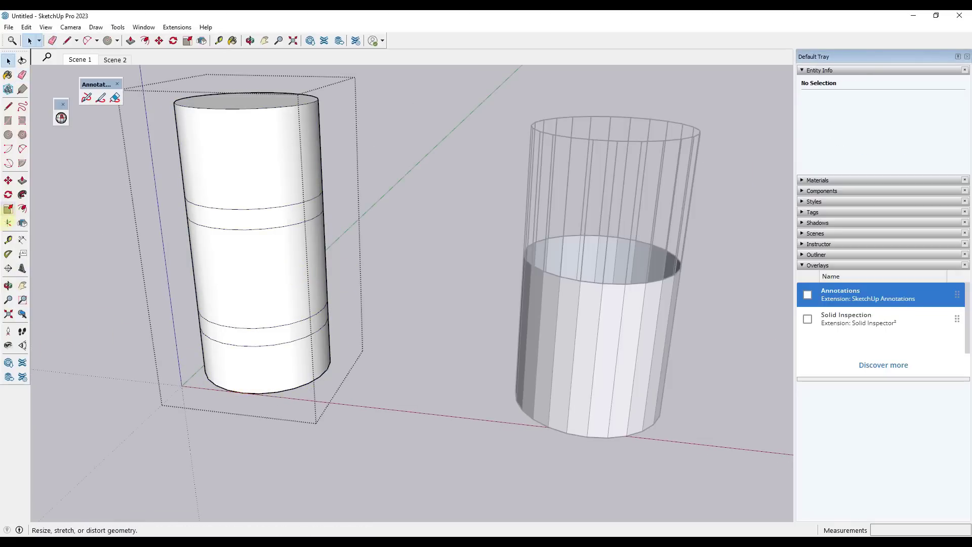
left_click(8, 223)
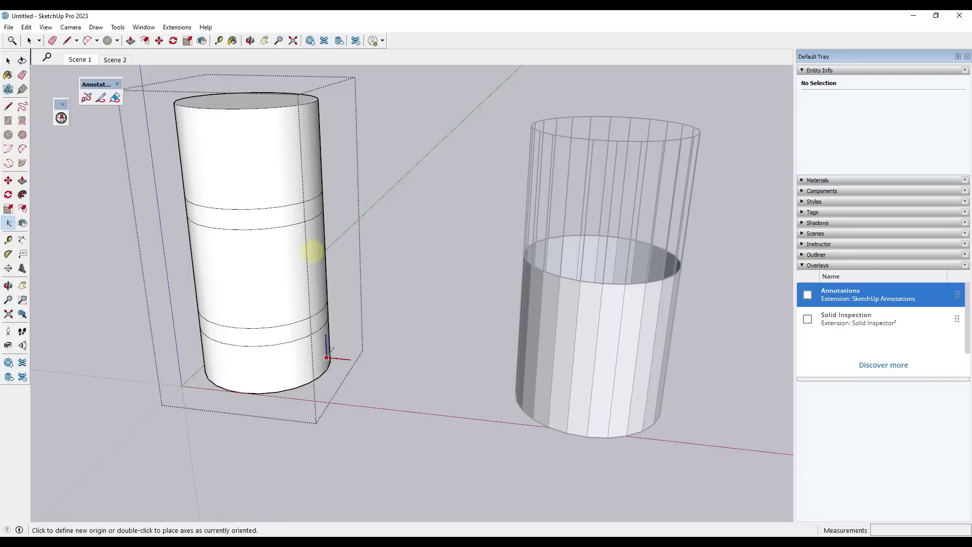
left_click(314, 102)
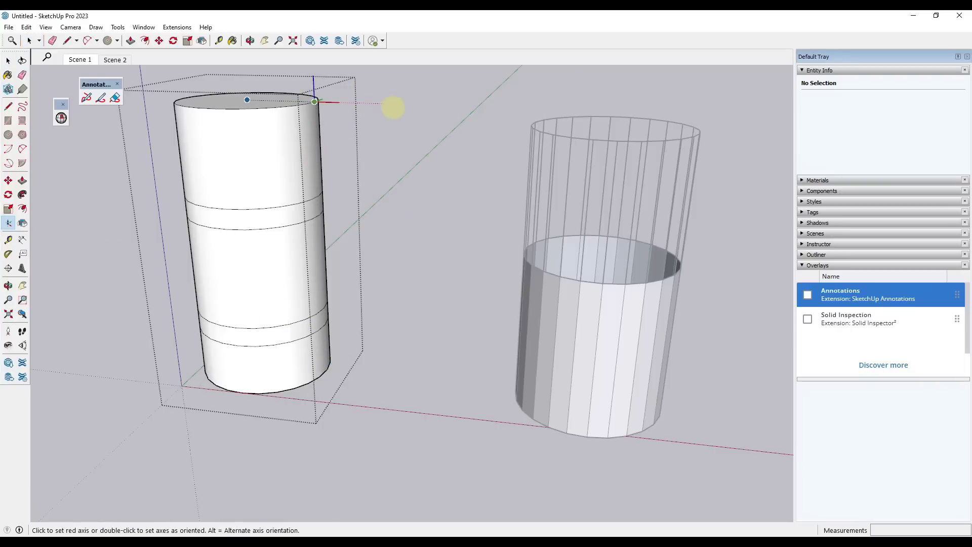
left_click(394, 104)
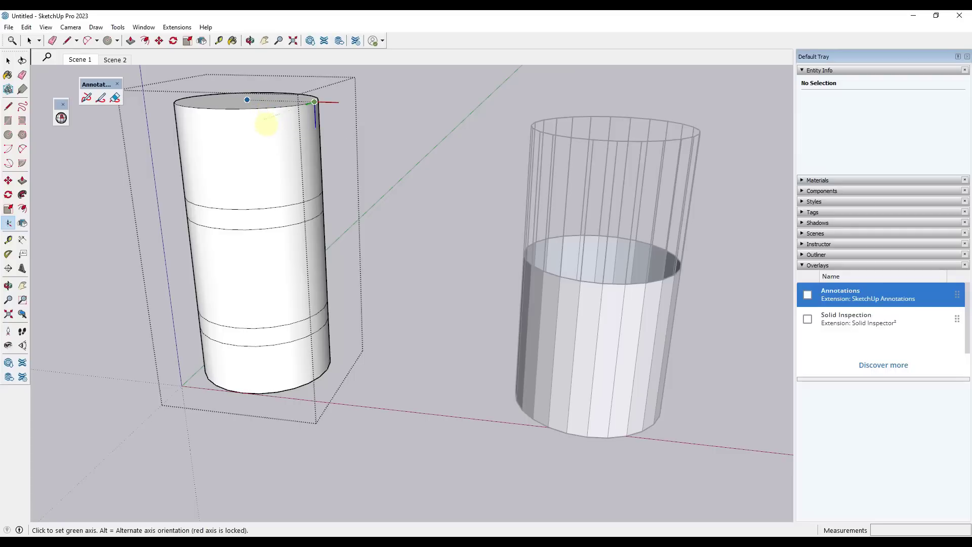
left_click(264, 121)
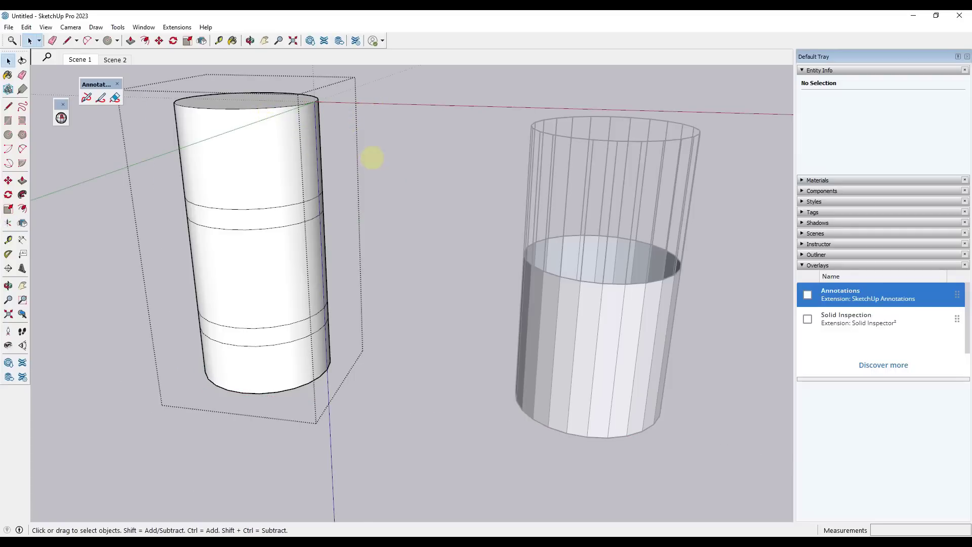
scroll(373, 157, "down", 2)
left_click(395, 212)
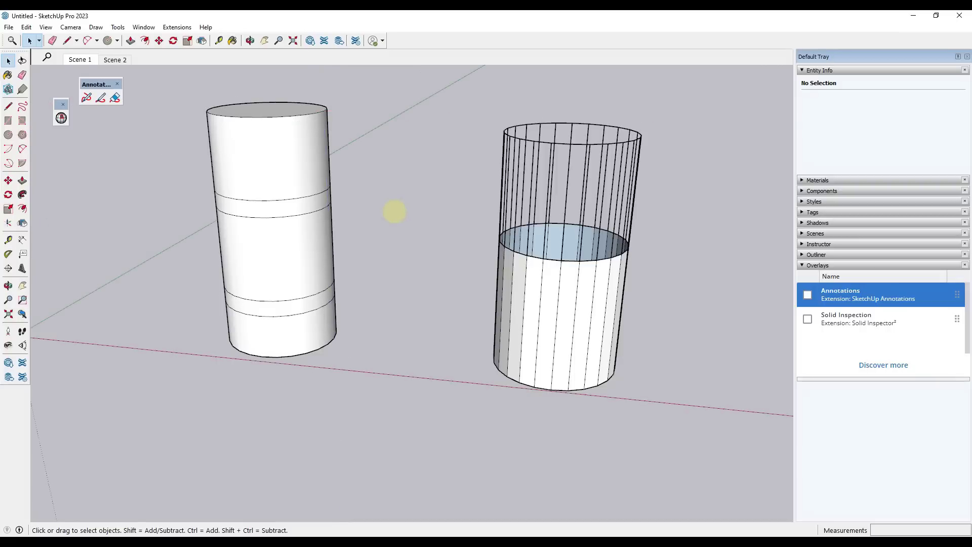
- Place the group's axes at the lower-right corner, instantly and then with set directions
middle_click_drag(109, 316, 43, 324)
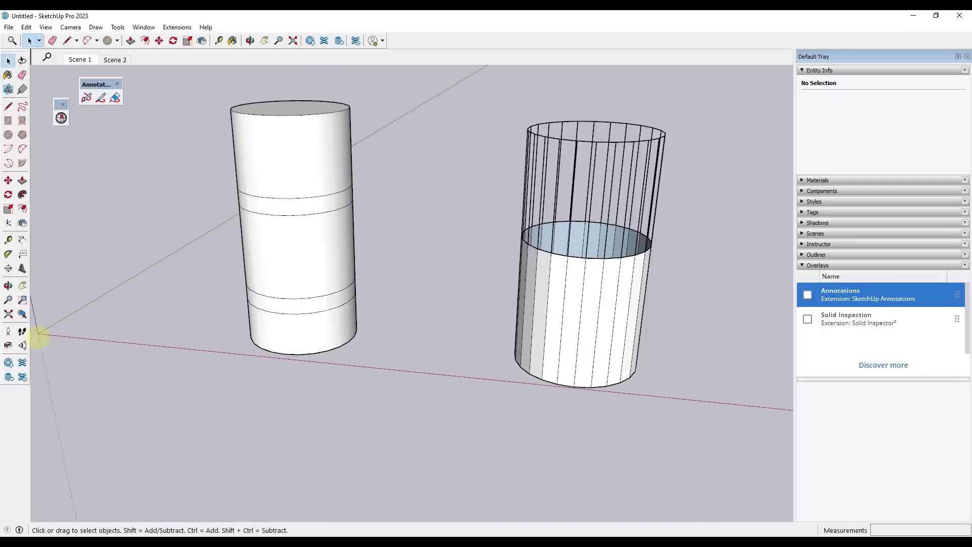
double_click(348, 220)
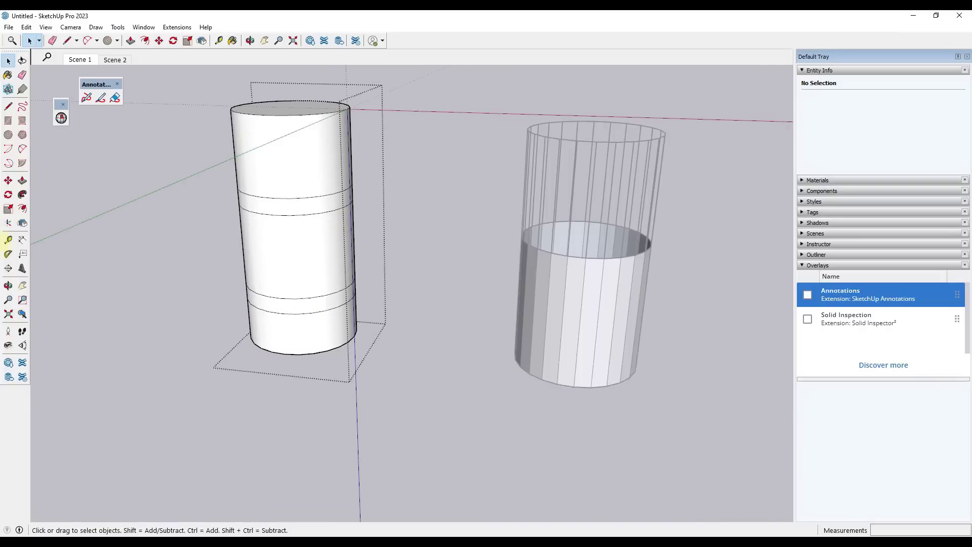
left_click(8, 222)
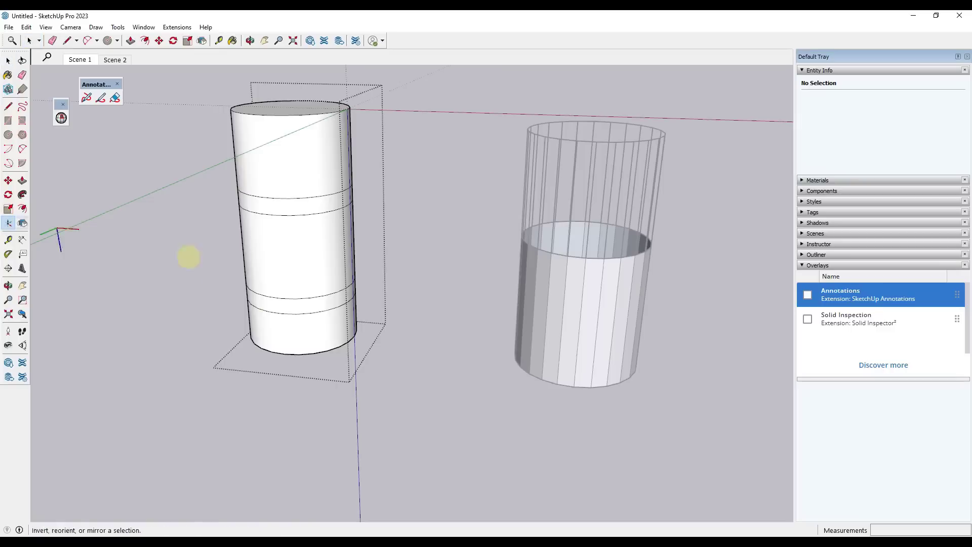
double_click(354, 334)
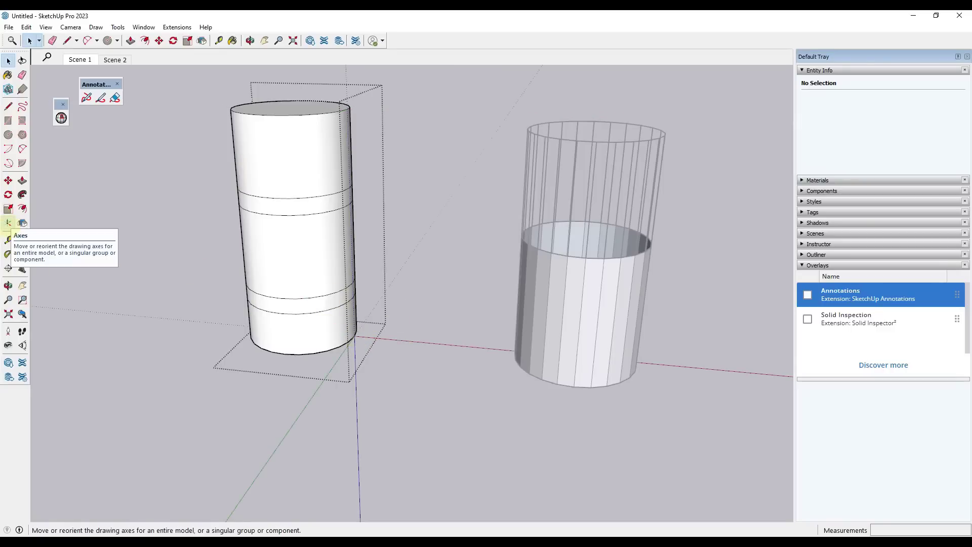
left_click(8, 222)
left_click(354, 336)
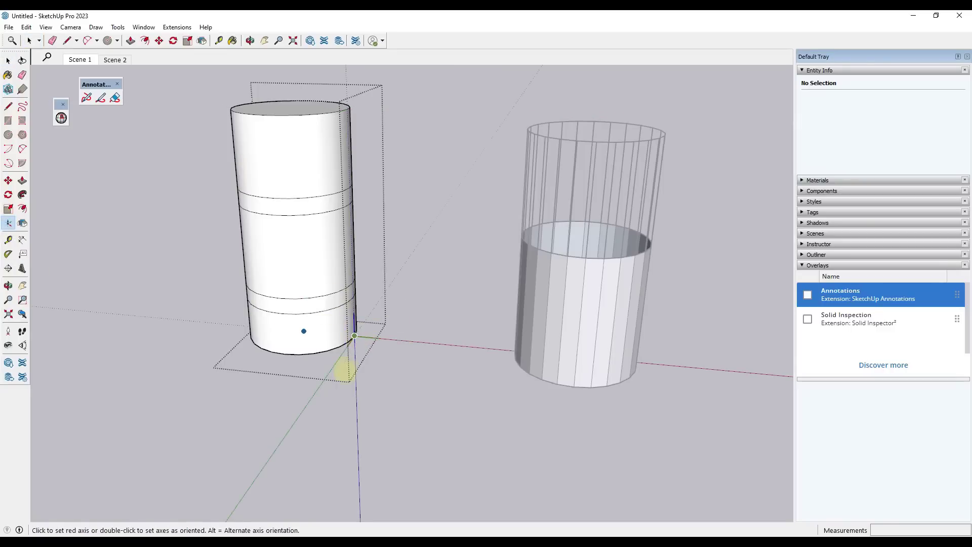
left_click(327, 381)
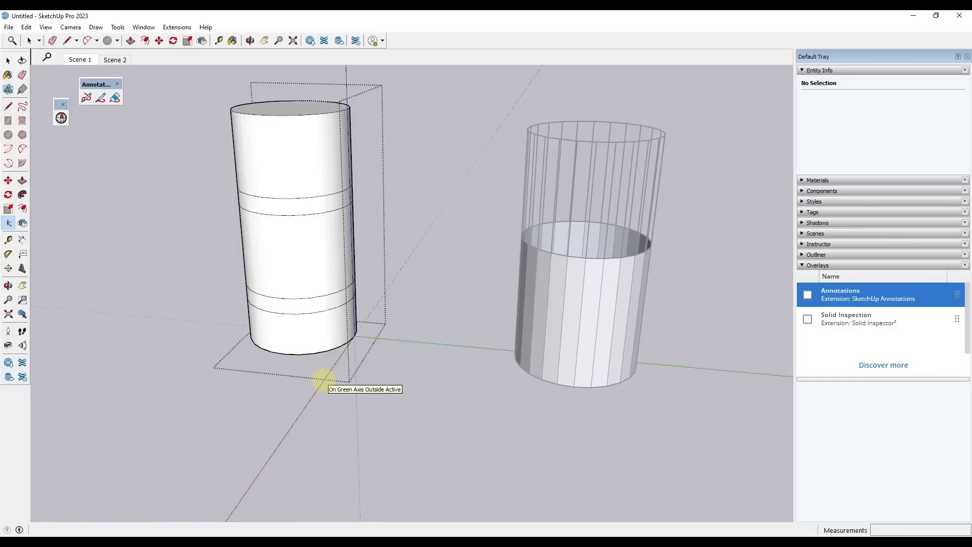
left_click(357, 294)
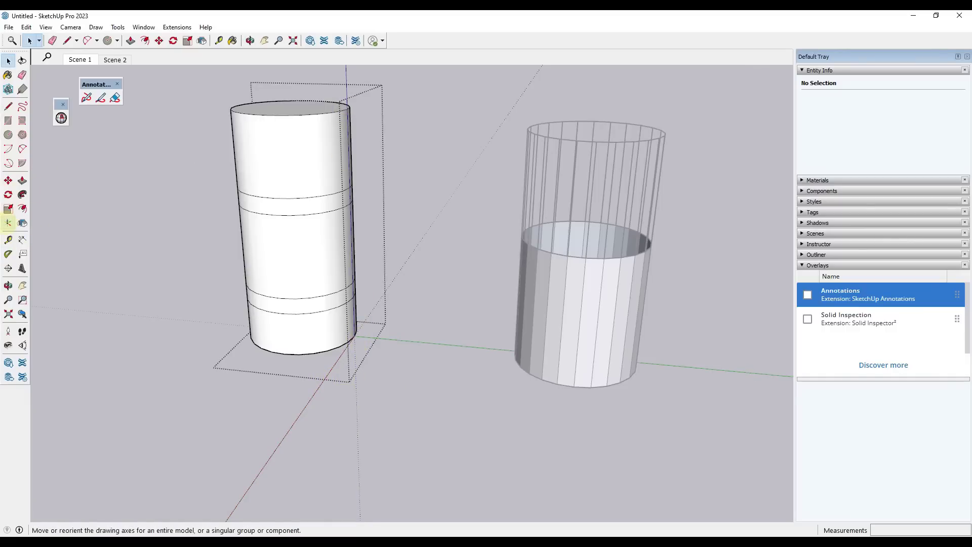
- Move the axes origin to the top corner, then snap it back to the bottom-right corner
left_click(9, 223)
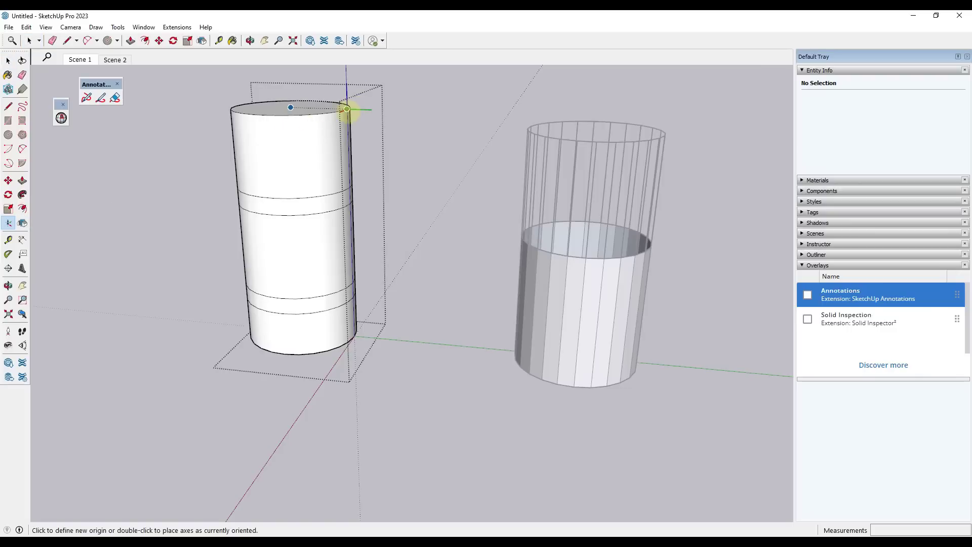
left_click(349, 111)
key("space")
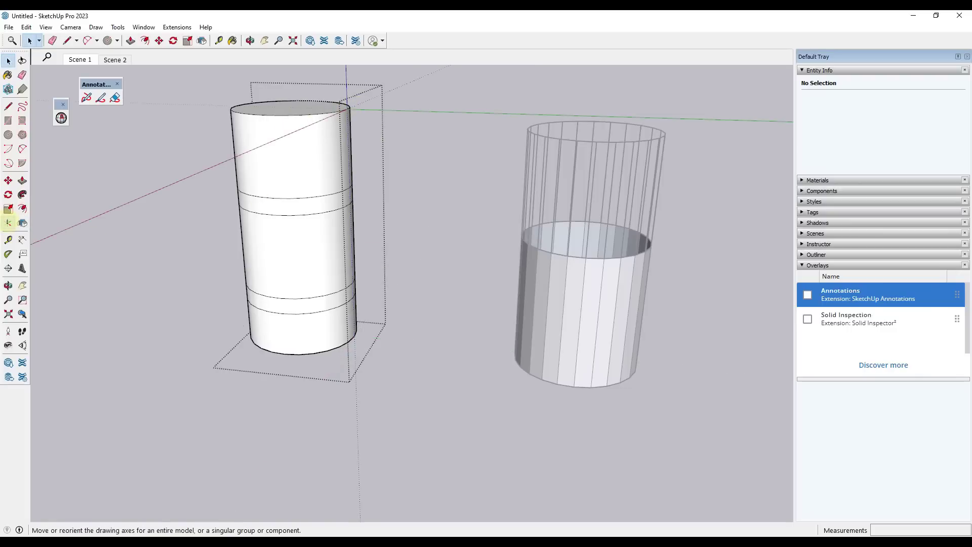
left_click(8, 223)
double_click(355, 337)
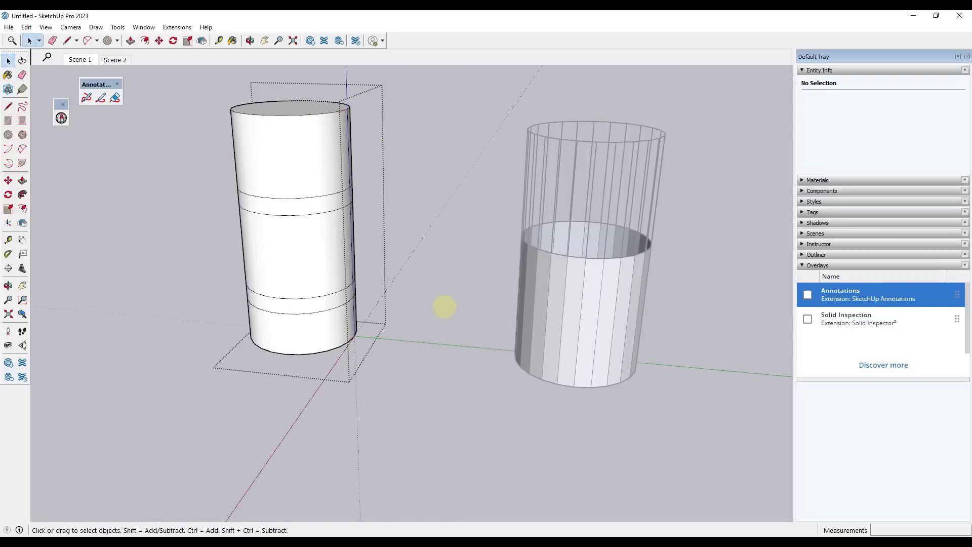
scroll(404, 173, "down", 2)
scroll(263, 200, "up", 4)
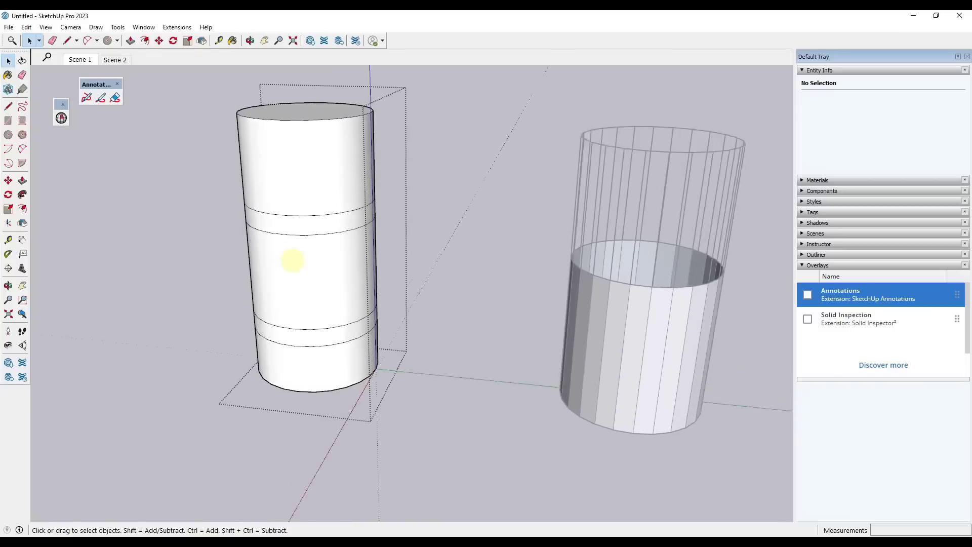
scroll(204, 245, "down", 2)
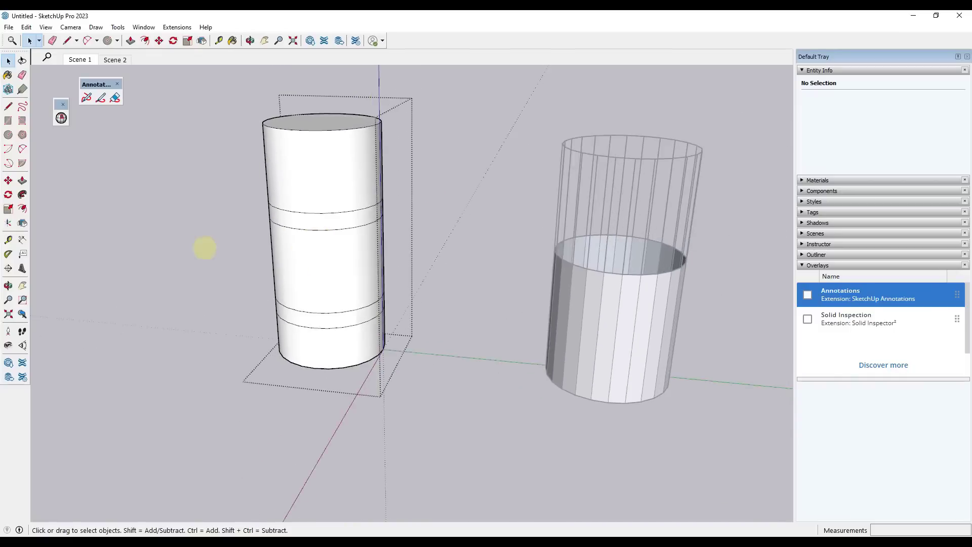
scroll(254, 147, "up", 3)
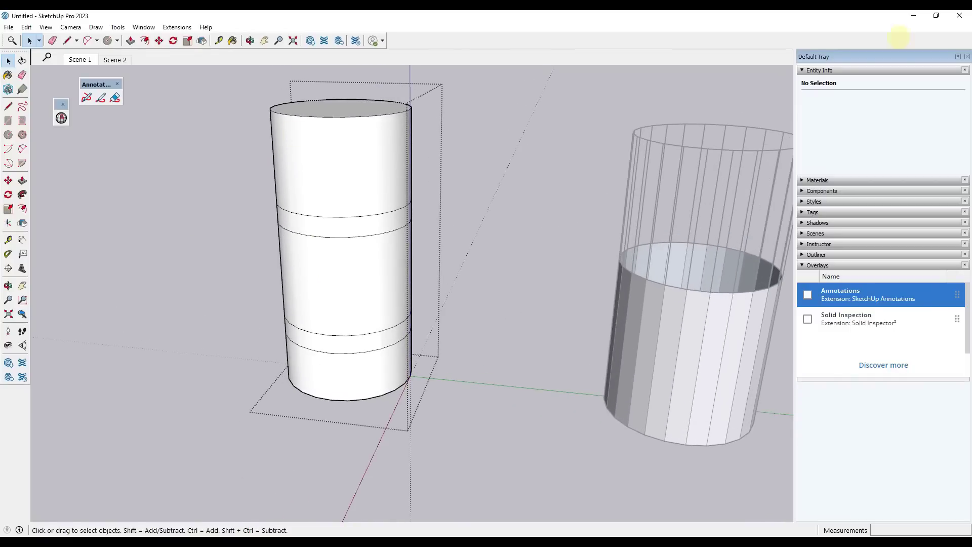
- Draw a wavy freehand curve to the right of the two cylinders
middle_click_drag(898, 36, 398, 166)
left_click(22, 106)
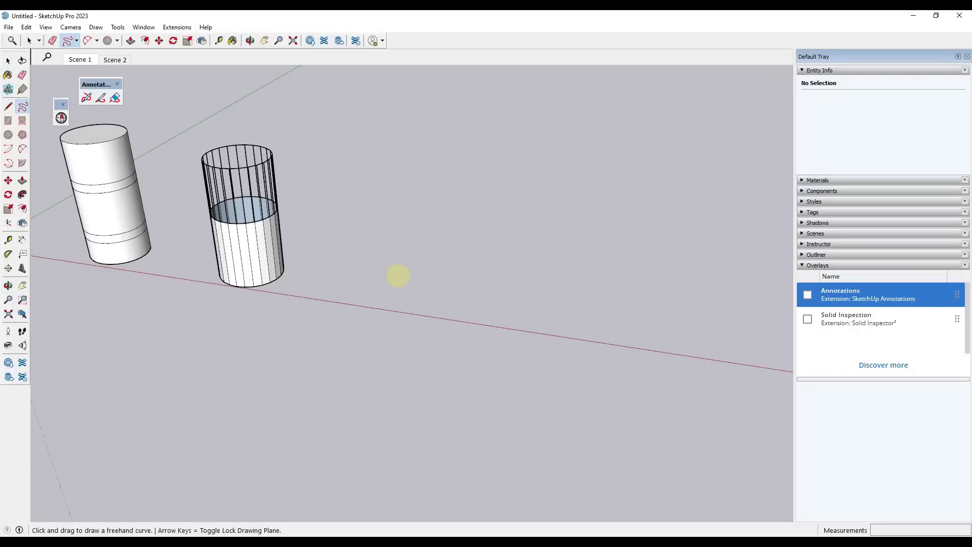
mouse_move(360, 277)
left_mouse_down()
mouse_move(366, 230)
mouse_move(409, 192)
mouse_move(550, 301)
mouse_move(719, 208)
left_mouse_up()
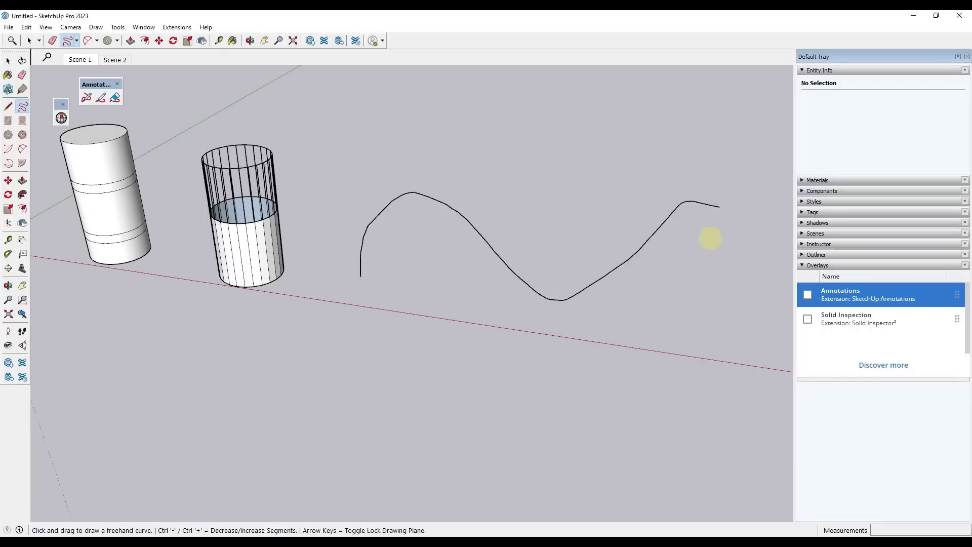
mouse_move(709, 237)
middle_mouse_down()
mouse_move(649, 284)
mouse_move(641, 176)
mouse_move(562, 269)
mouse_move(583, 319)
mouse_move(607, 308)
middle_mouse_up()
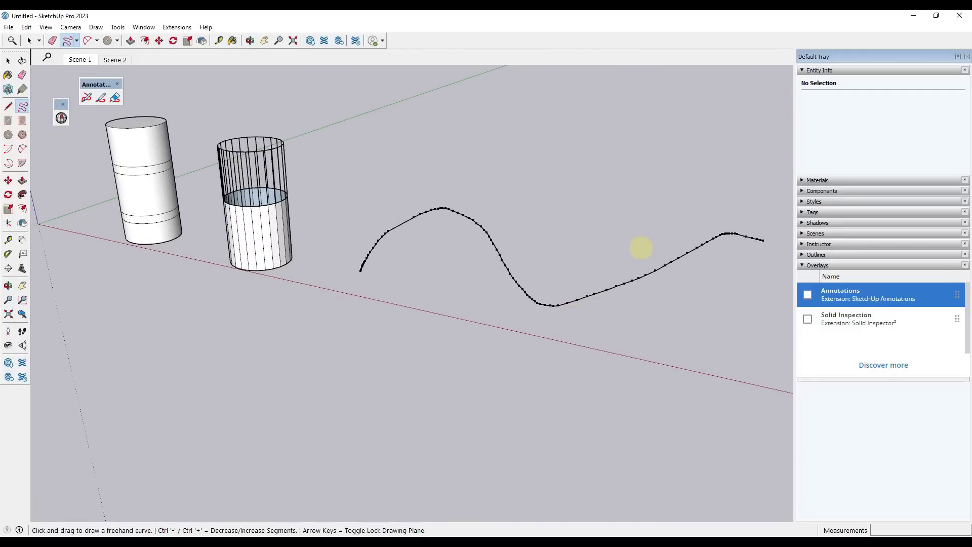
- Raise and lower the freehand curve's segment count with Ctrl+plus and Ctrl+minus
key("ctrl+minus")
key("ctrl+plus")
key("ctrl+minus")
key("ctrl+minus")
key("ctrl+minus")
key("ctrl+minus")
key("ctrl+plus")
key("ctrl+plus")
key("ctrl+plus")
key("ctrl+minus")
key("ctrl+minus")
key("ctrl+plus")
key("ctrl+minus")
middle_click_drag(638, 248, 673, 256)
scroll(673, 256, "up", 3)
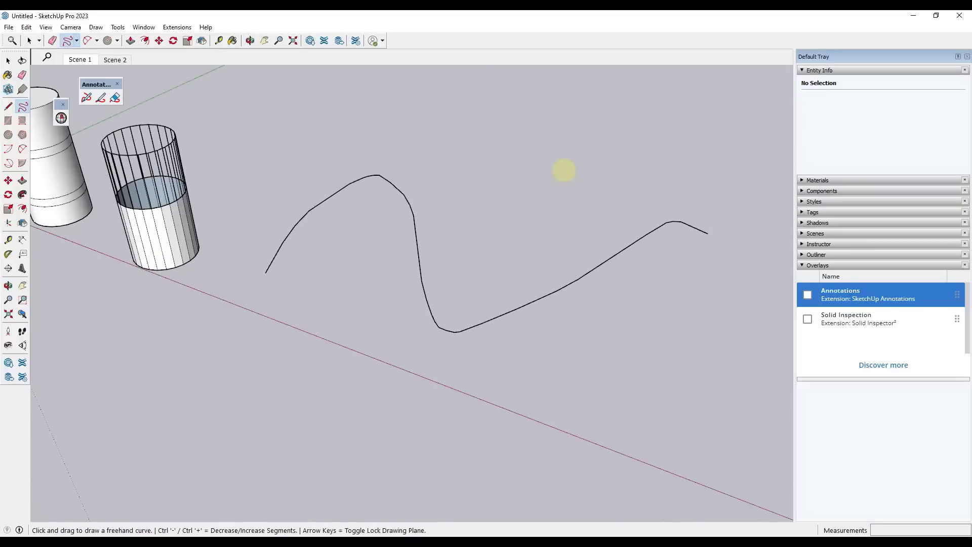
key("ctrl+plus")
key("ctrl+plus")
key("ctrl+minus")
key("ctrl+plus")
key("ctrl+plus")
key("ctrl+minus")
key("ctrl+minus")
middle_click_drag(539, 344, 536, 302)
key("space")
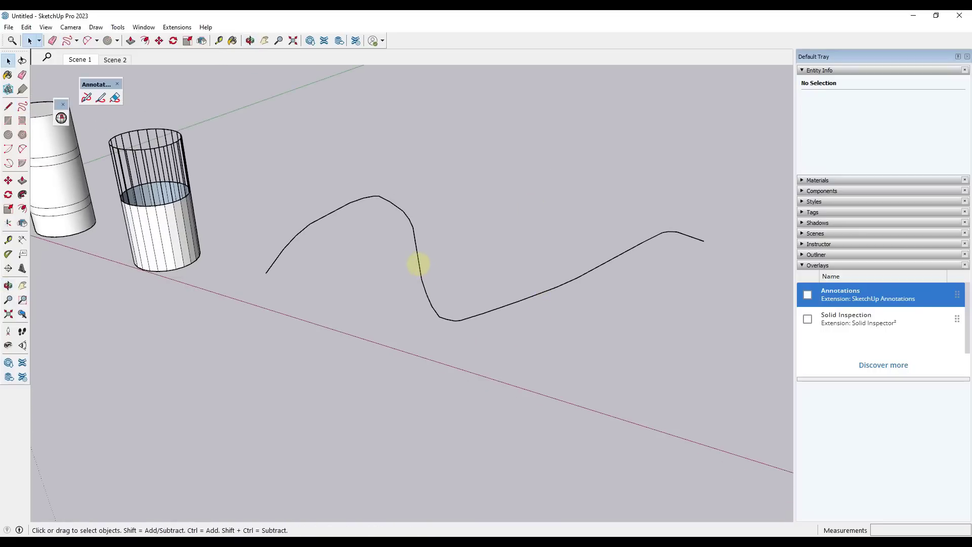
- Explode the selected freehand curve into 27 separate edges
left_click(418, 263)
scroll(430, 255, "up", 2)
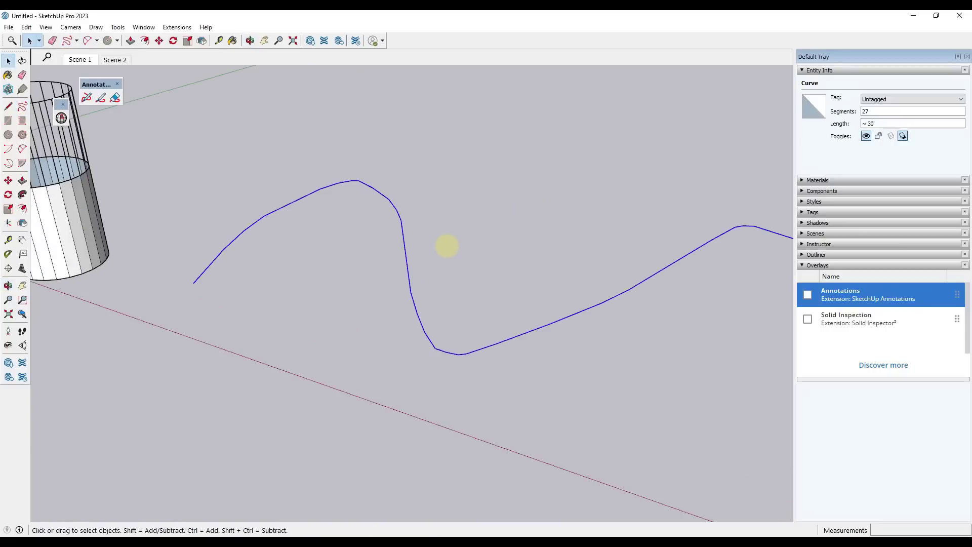
middle_click_drag(445, 245, 407, 244)
right_click(406, 244)
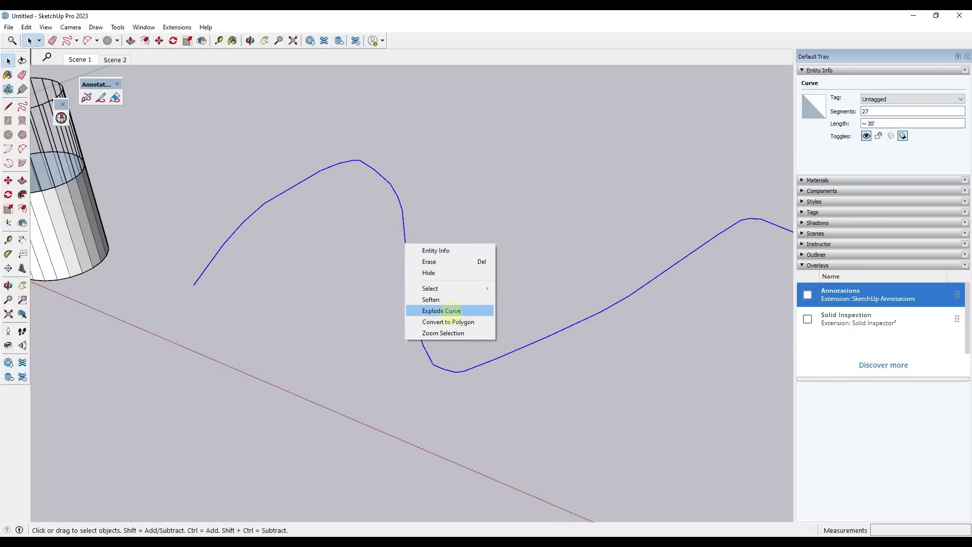
left_click(450, 310)
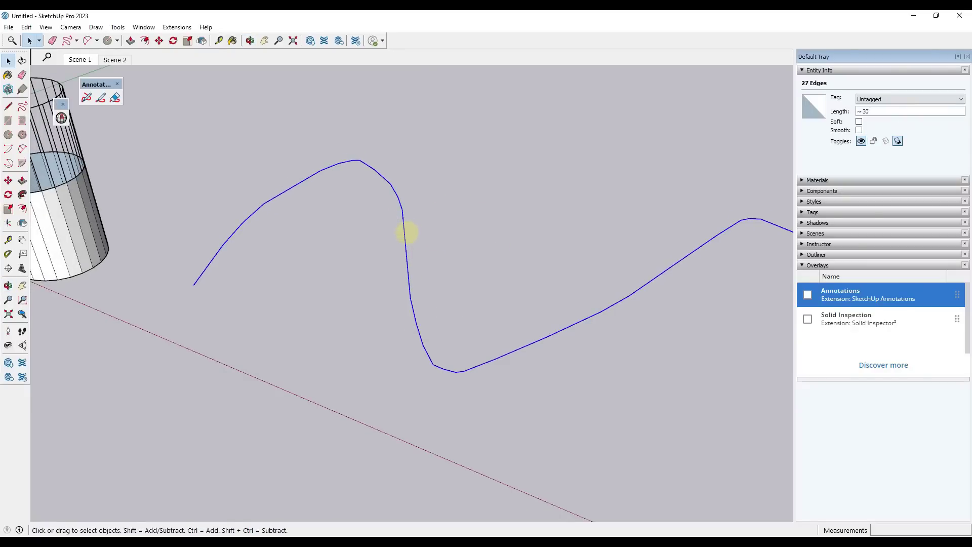
left_click(406, 232)
- Select individual exploded edges near the dip, then return to the browser release notes
left_click(409, 291)
left_click(433, 358)
left_click(434, 361)
left_click(432, 358)
scroll(400, 365, "down", 1)
middle_click_drag(400, 365, 462, 248)
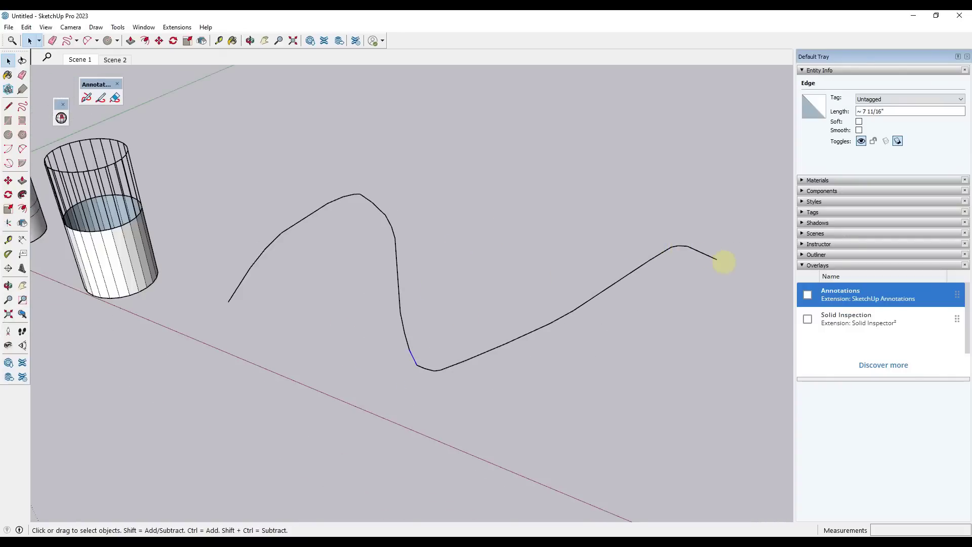
key("alt+Tab")
- Highlight the sentence on standardized measurement input for three-point drawing tools
scroll(445, 390, "down", 3)
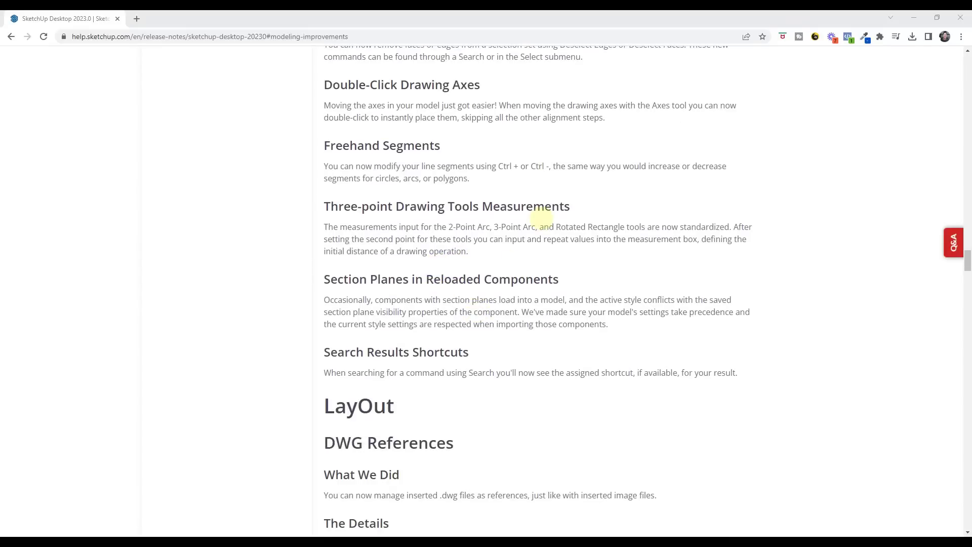
left_click_drag(325, 227, 613, 215)
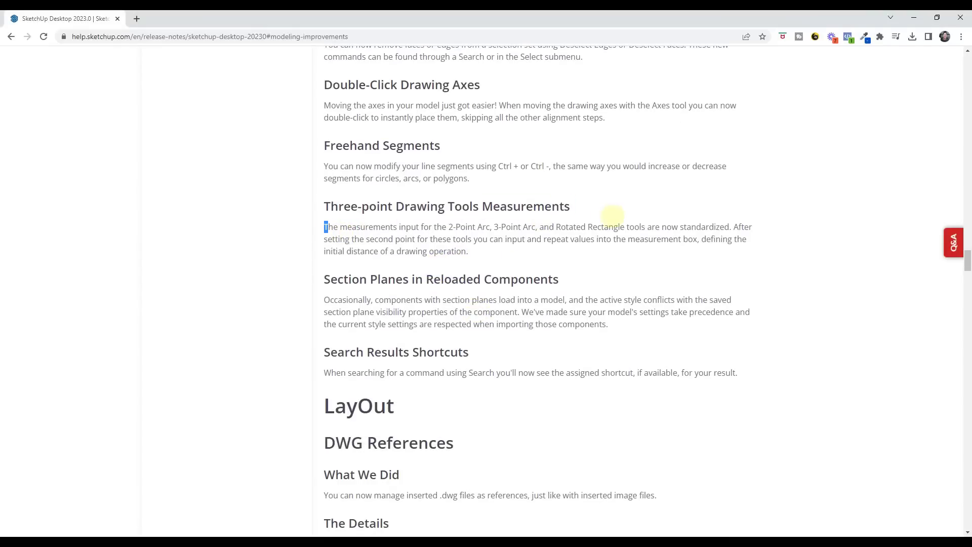
left_click_drag(690, 219, 724, 226)
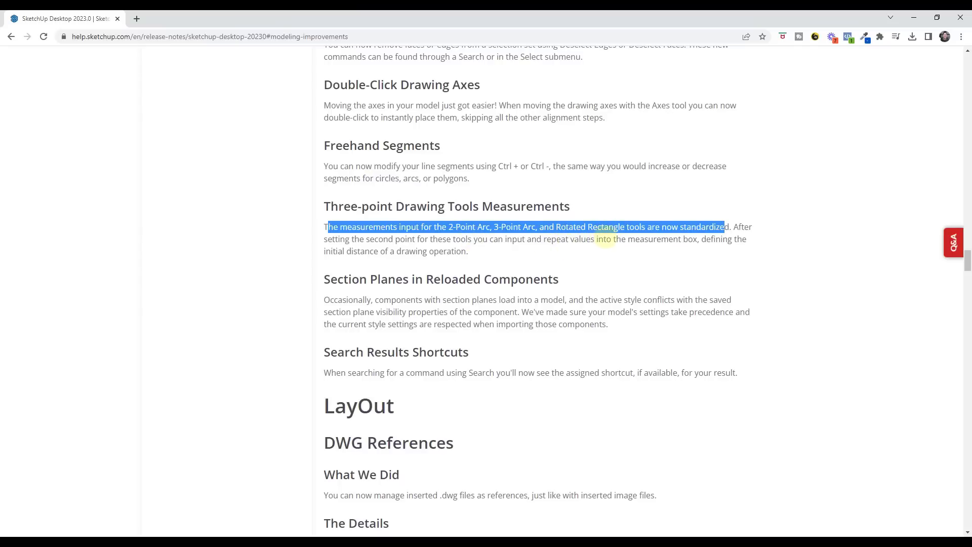
- Back in the model, start a two-point arc to the right of the rectangle
key("alt+Tab")
scroll(462, 269, "down", 3)
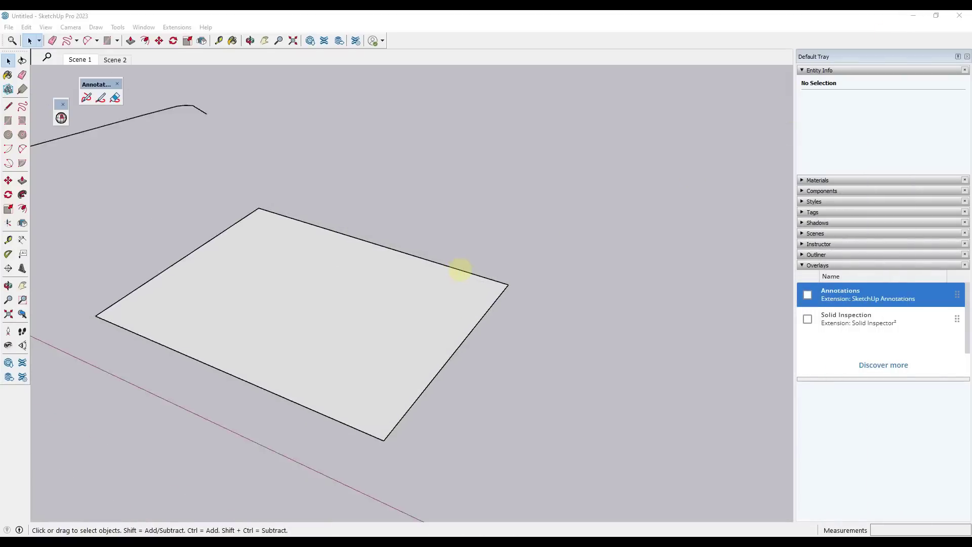
scroll(462, 289, "up", 2)
scroll(336, 282, "down", 3)
scroll(438, 287, "up", 3)
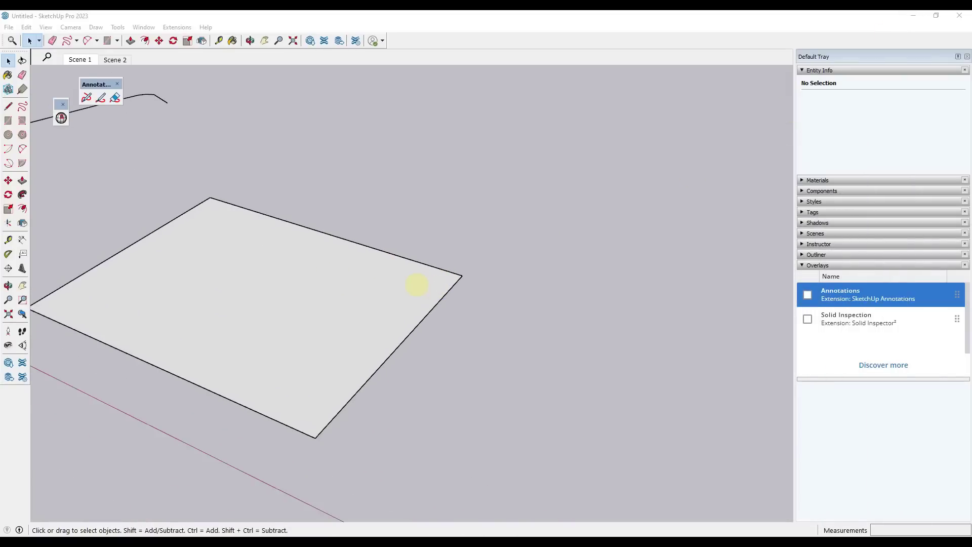
scroll(417, 285, "up", 2)
scroll(419, 278, "down", 4)
key("a")
left_click(489, 369)
left_click(570, 399)
left_click(563, 377)
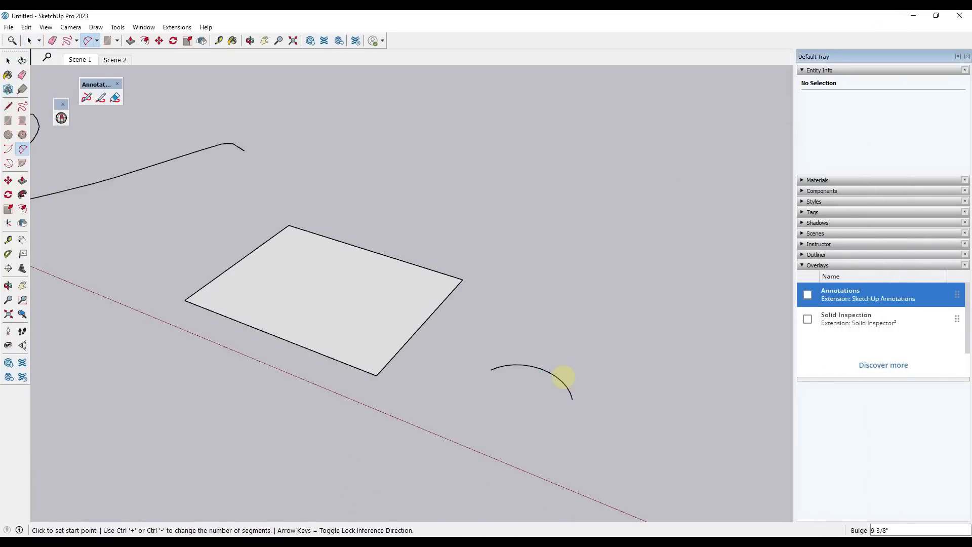
- Try bulges of 5' and 3', then settle the arc's bulge at 4'
type("5'")
key("Return")
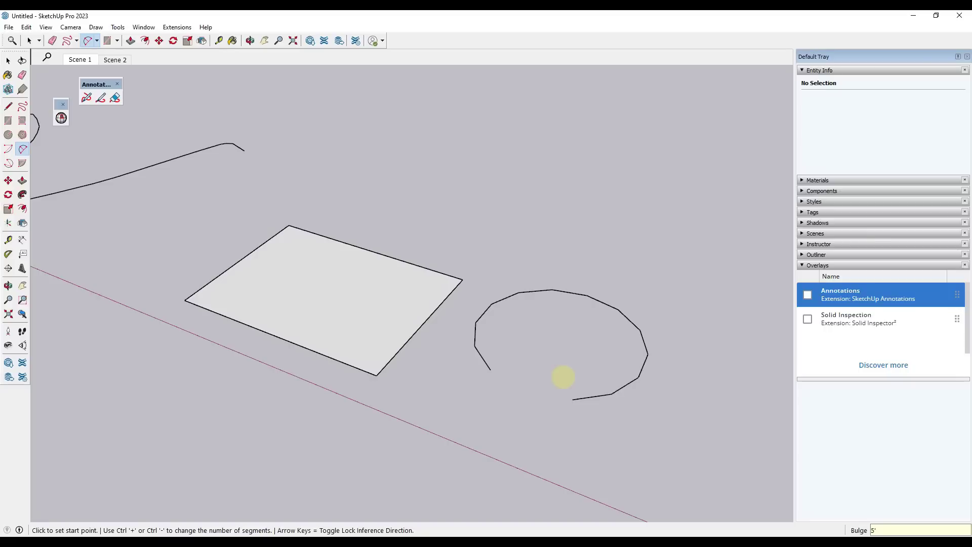
type("3'")
key("Return")
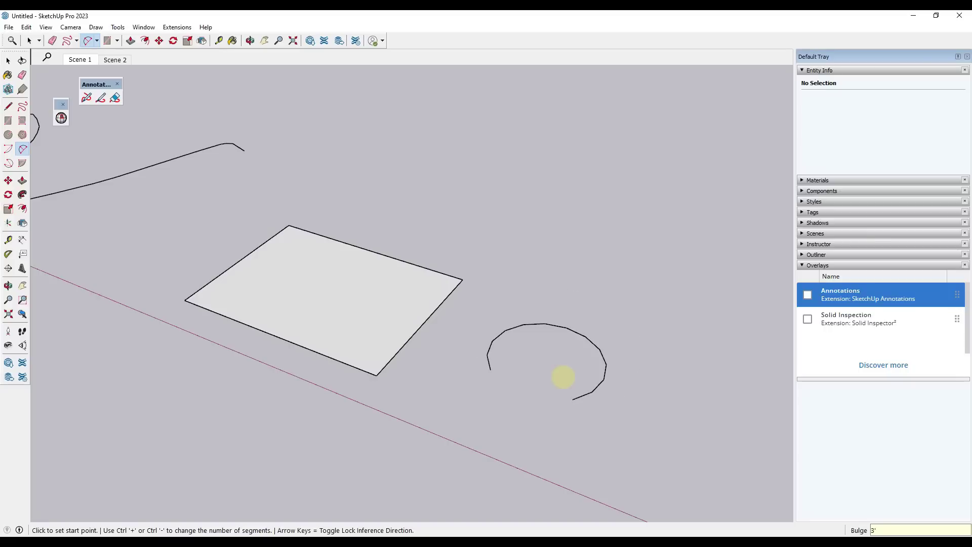
type("4'")
key("Return")
key("space")
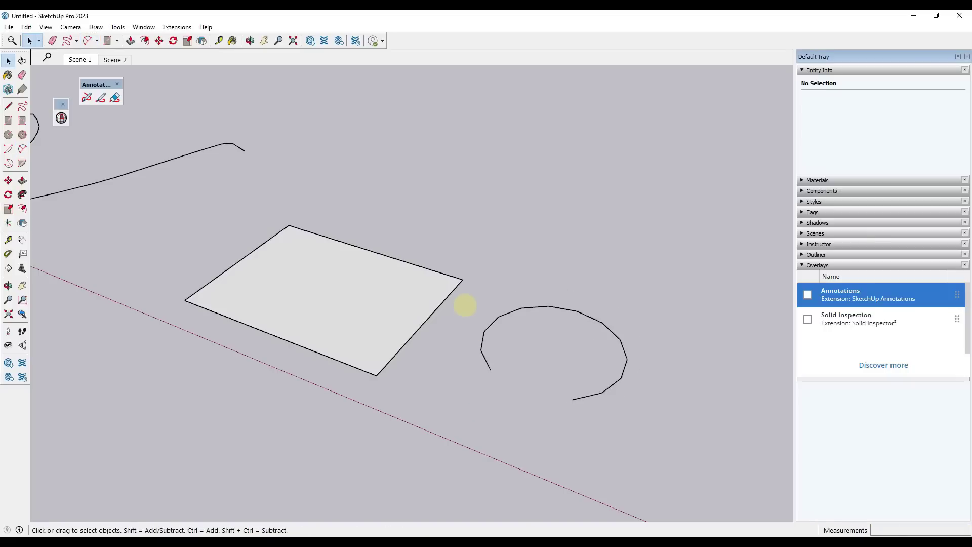
scroll(462, 306, "up", 1)
scroll(450, 288, "down", 1)
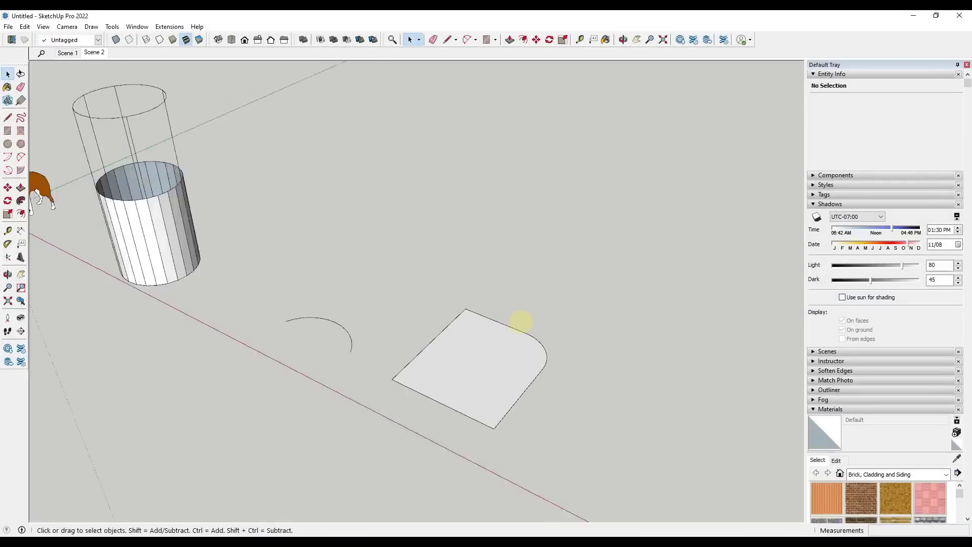
- Draw an arc from the face's top edge to its left edge to fillet the corner
scroll(481, 318, "up", 3)
key("a")
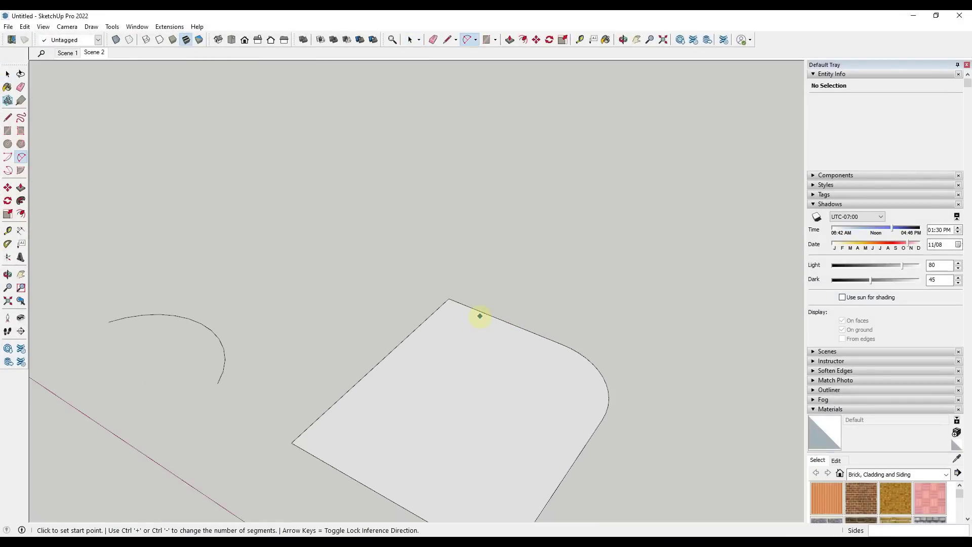
left_click(481, 311)
left_click(424, 322)
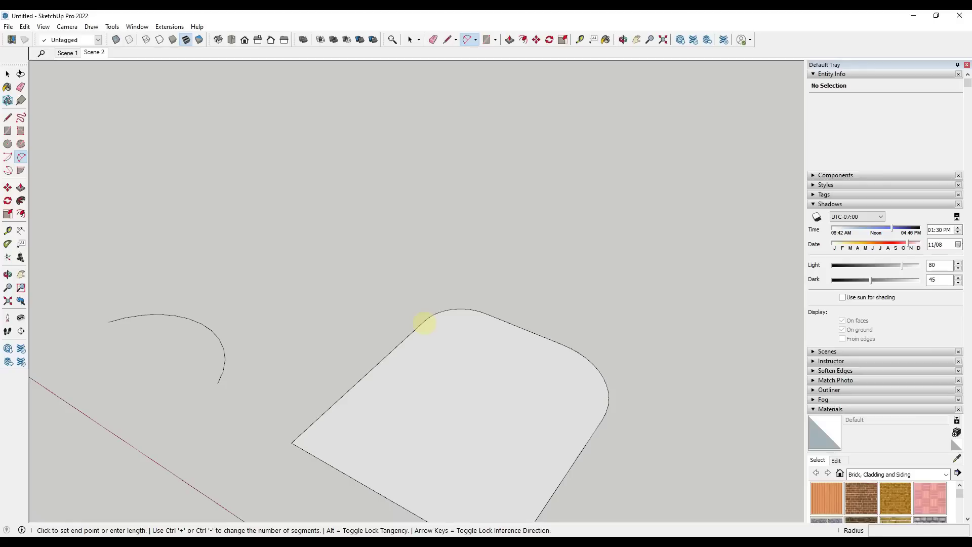
key("space")
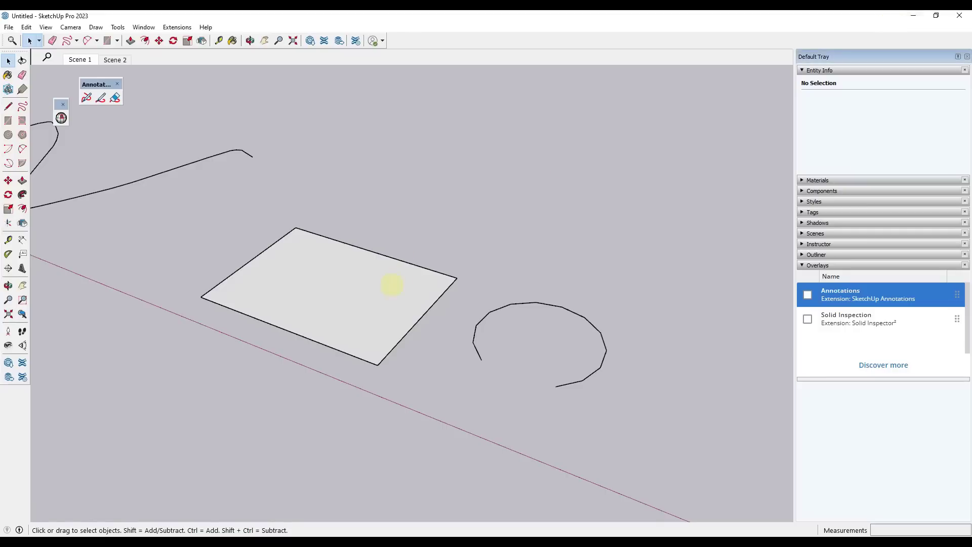
- Draw a 3' bulging arc on the rectangle's top edge so it merges into the face
key("a")
left_click(286, 251)
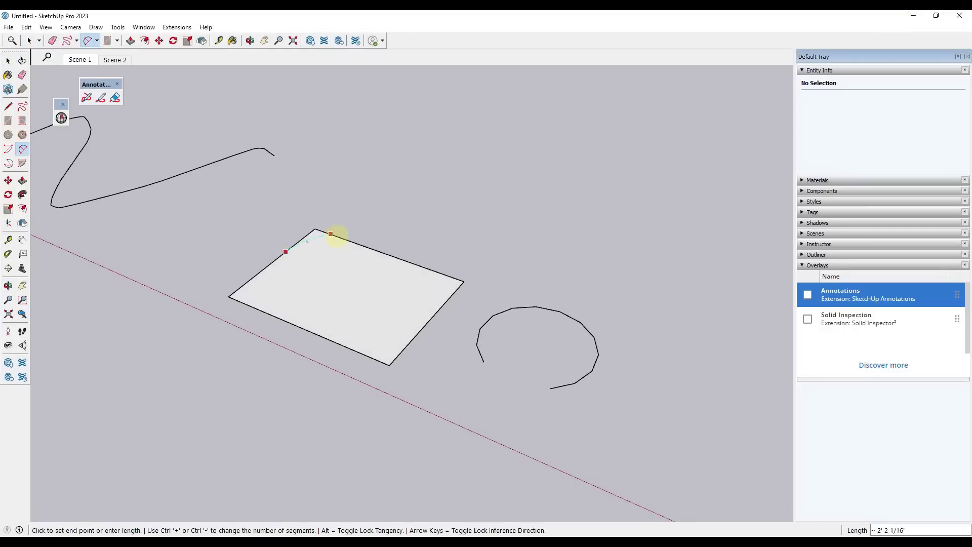
double_click(353, 242)
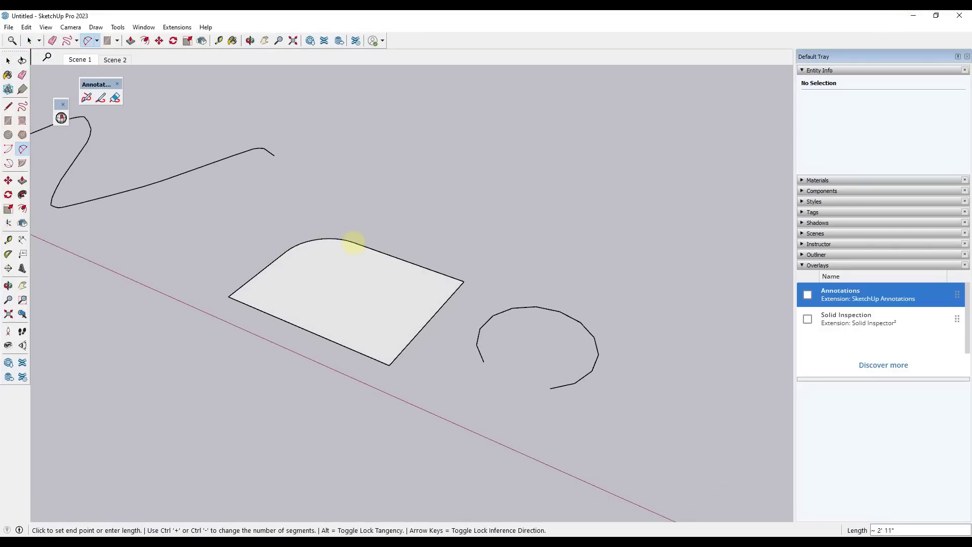
key("Return")
type("3")
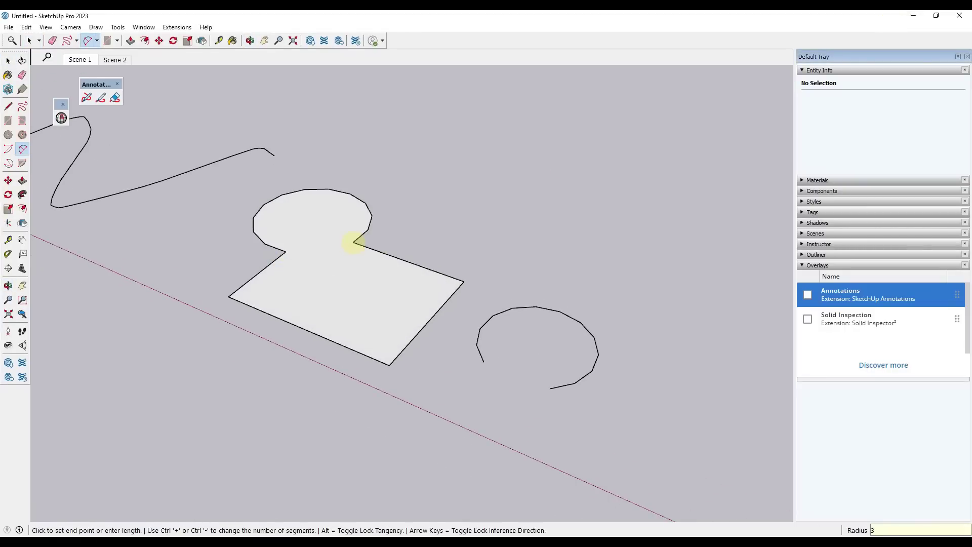
type("'")
key("Return")
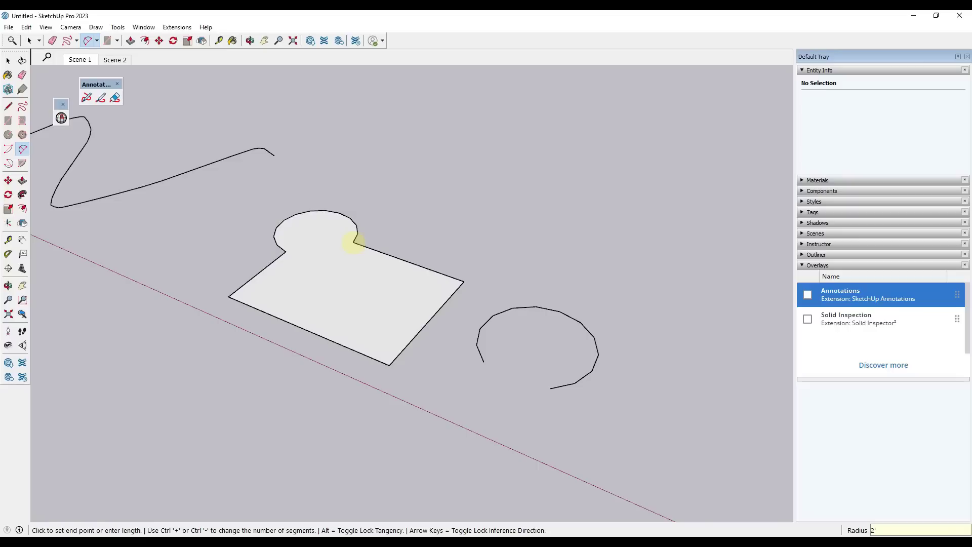
left_click(347, 243)
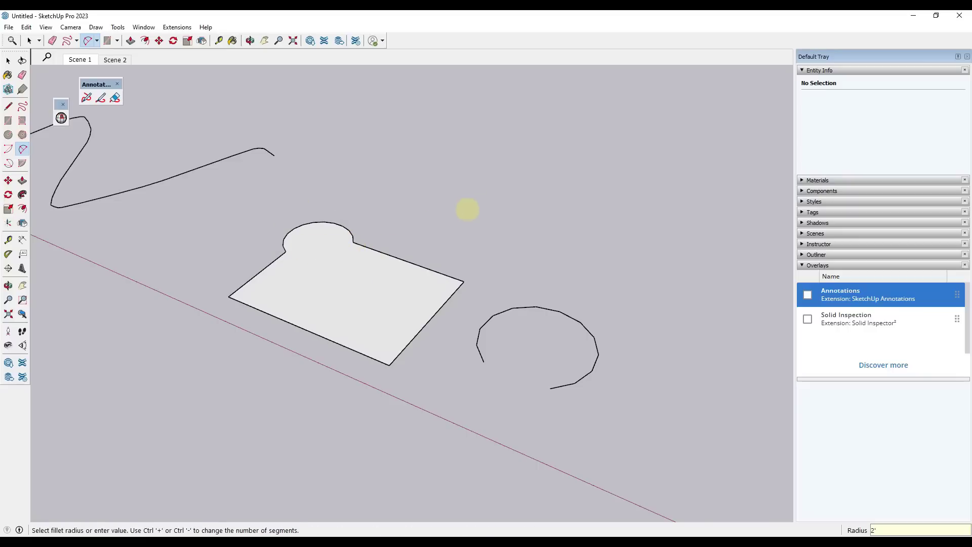
key("space")
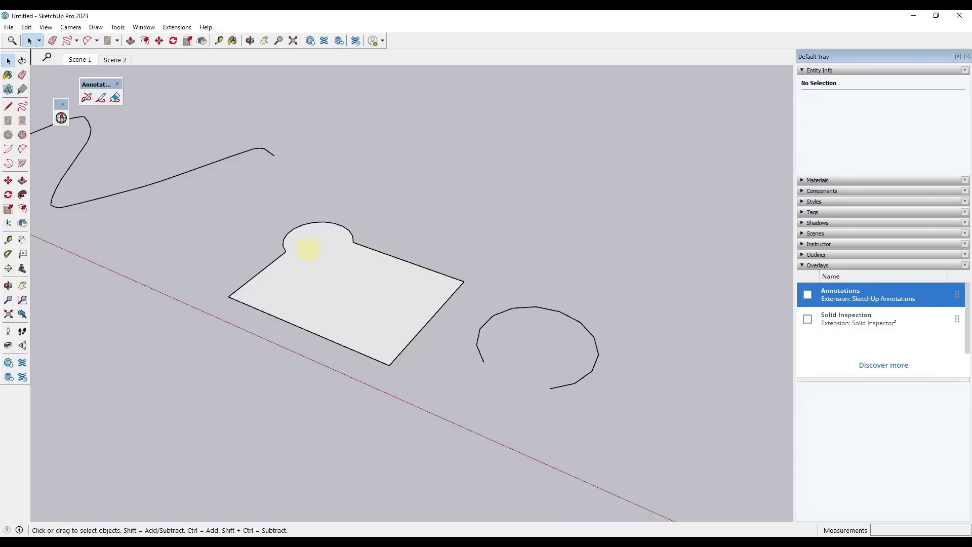
scroll(313, 242, "up", 2)
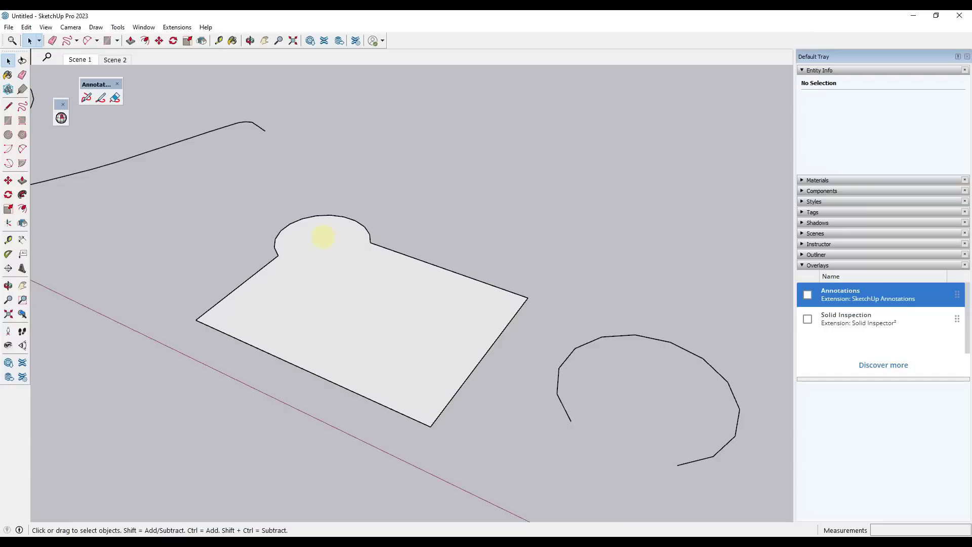
scroll(323, 236, "down", 1)
middle_click_drag(319, 234, 340, 285)
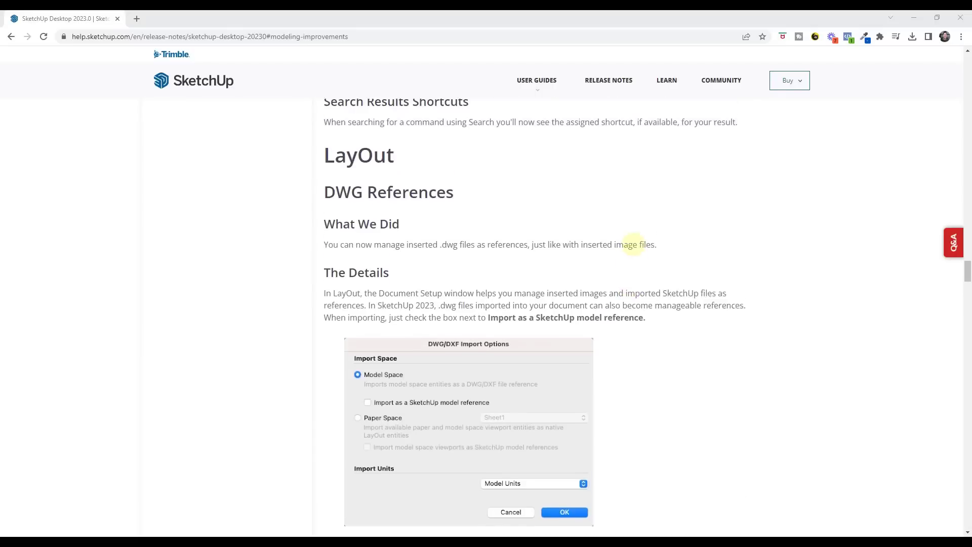
scroll(607, 253, "up", 1)
scroll(580, 261, "down", 1)
scroll(582, 248, "down", 1)
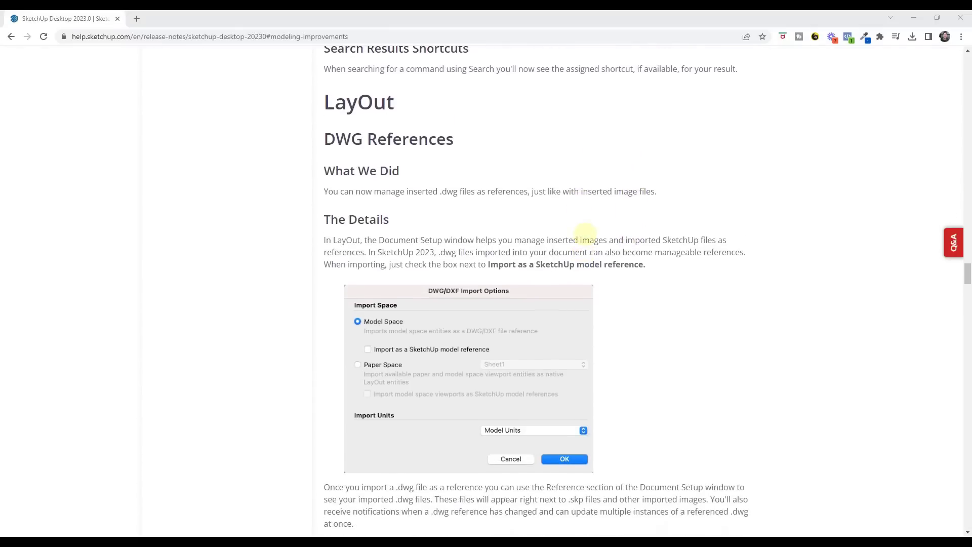
scroll(596, 214, "down", 1)
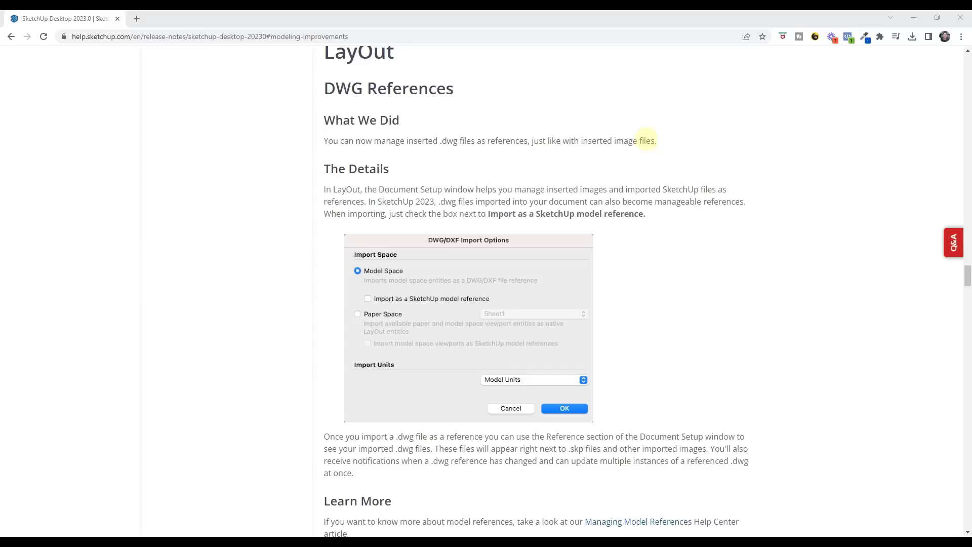
scroll(668, 212, "down", 1)
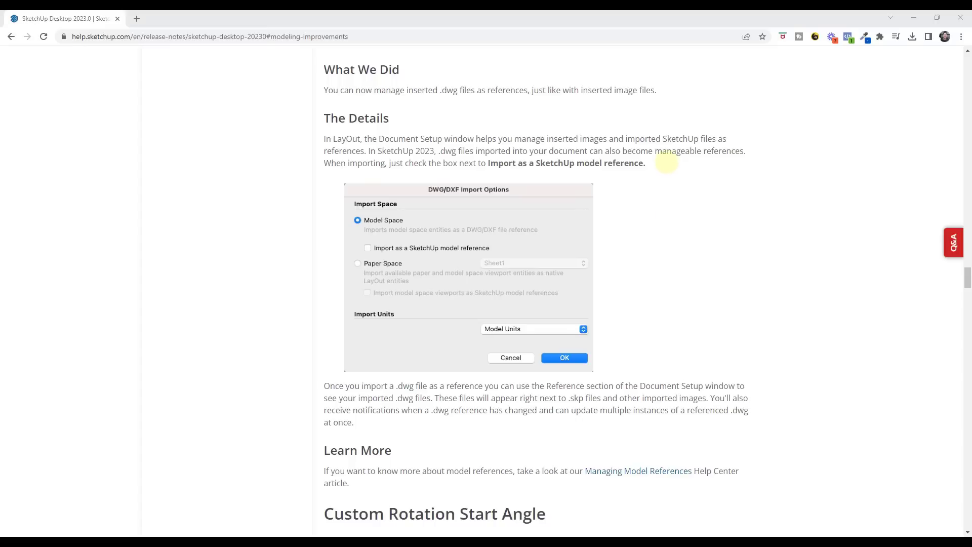
scroll(676, 162, "up", 1)
scroll(681, 165, "down", 1)
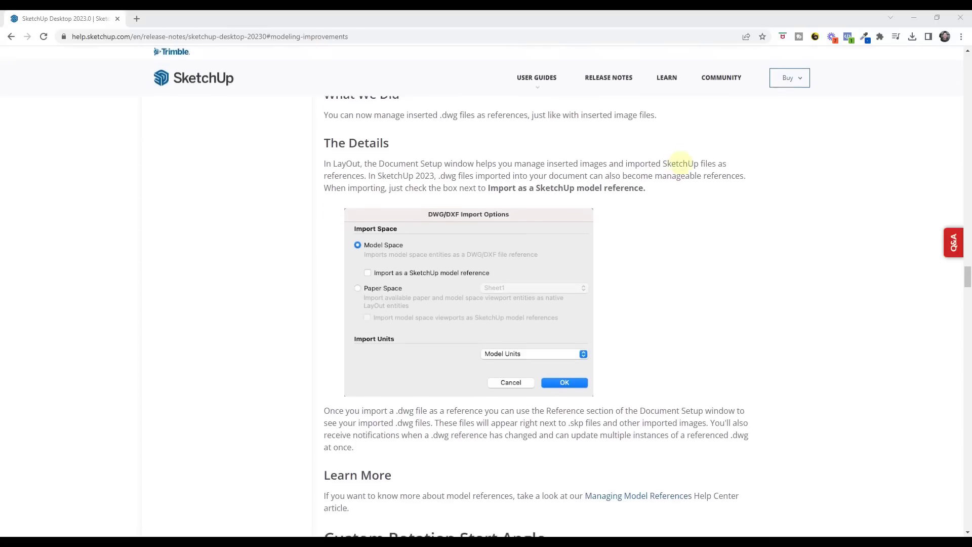
scroll(678, 194, "down", 1)
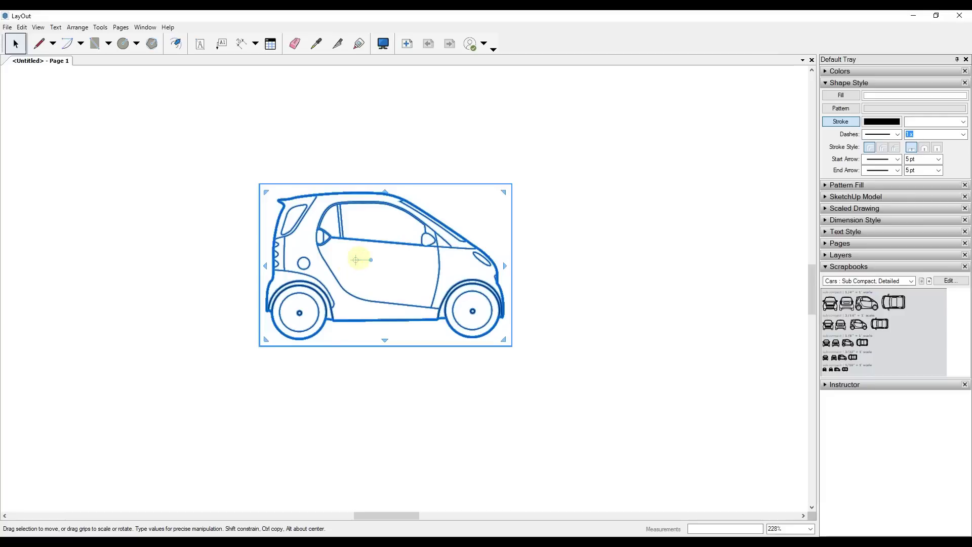
- Move the car's rotation pivot to the rear wheel hub, then rotate the car and return it upright
mouse_move(355, 259)
left_mouse_down()
mouse_move(299, 312)
mouse_move(446, 344)
mouse_move(587, 271)
mouse_move(585, 311)
left_mouse_up()
left_click_drag(299, 312, 287, 148)
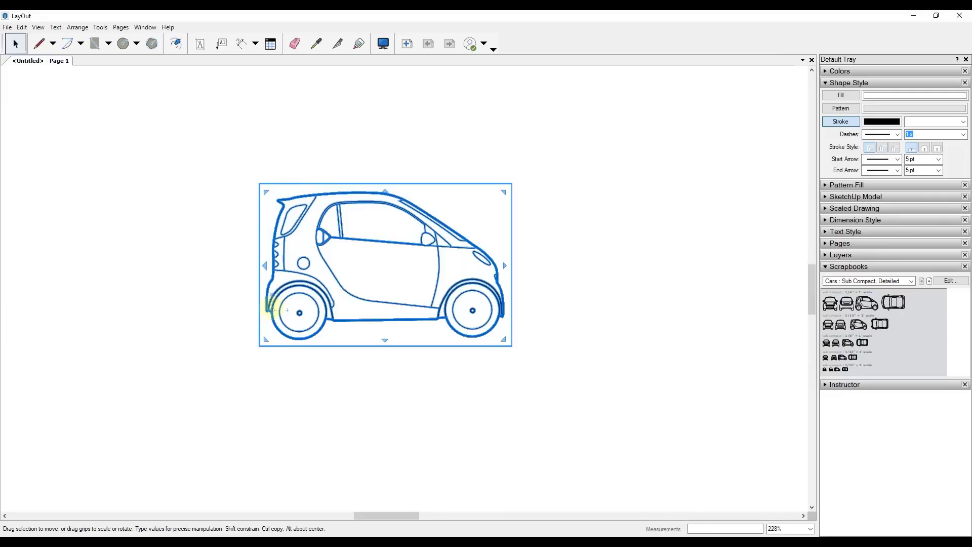
scroll(271, 304, "up", 4)
scroll(273, 300, "up", 2)
scroll(273, 304, "down", 1)
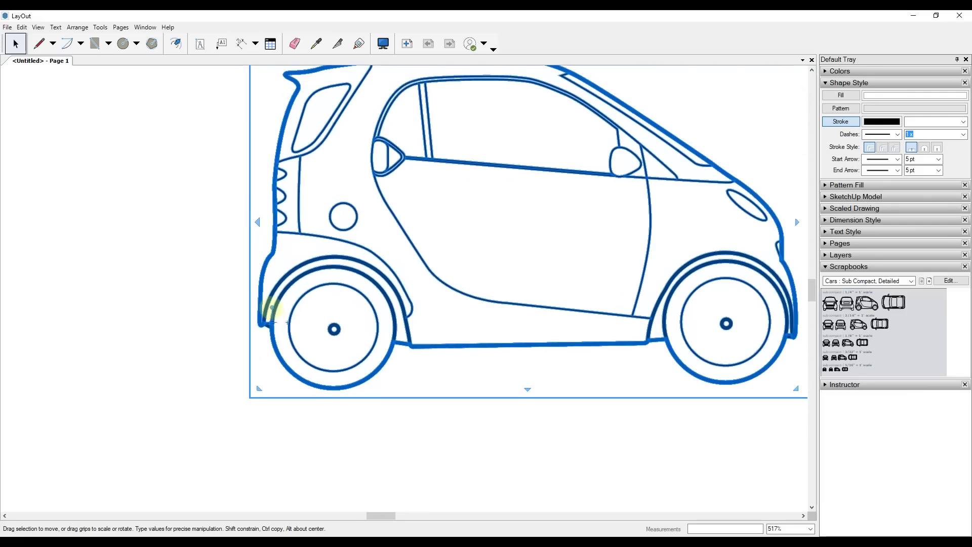
mouse_move(272, 308)
left_mouse_down()
mouse_move(321, 308)
mouse_move(314, 249)
mouse_move(342, 213)
mouse_move(383, 247)
mouse_move(375, 172)
mouse_move(336, 158)
mouse_move(373, 185)
mouse_move(330, 123)
mouse_move(226, 147)
mouse_move(266, 178)
left_mouse_up()
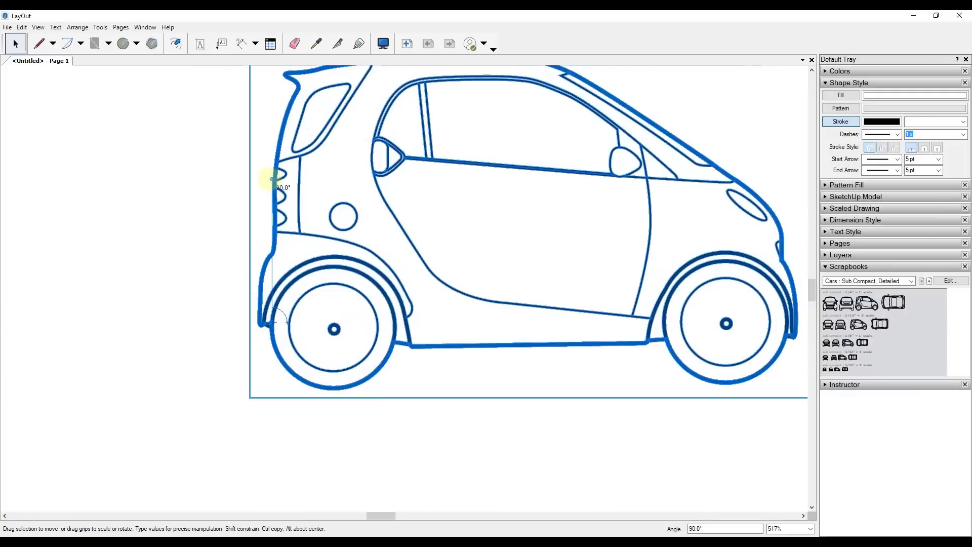
scroll(309, 258, "down", 2)
scroll(307, 259, "down", 1)
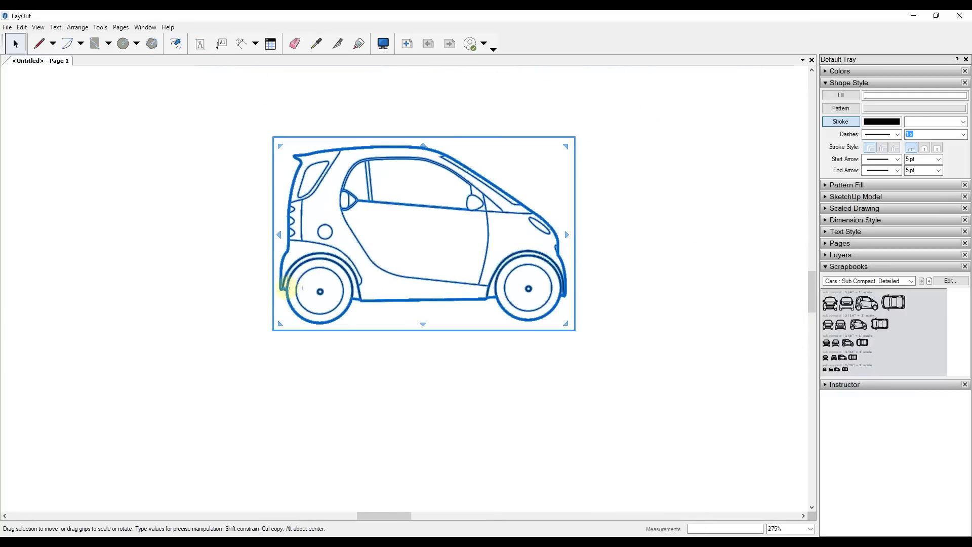
scroll(294, 208, "up", 1)
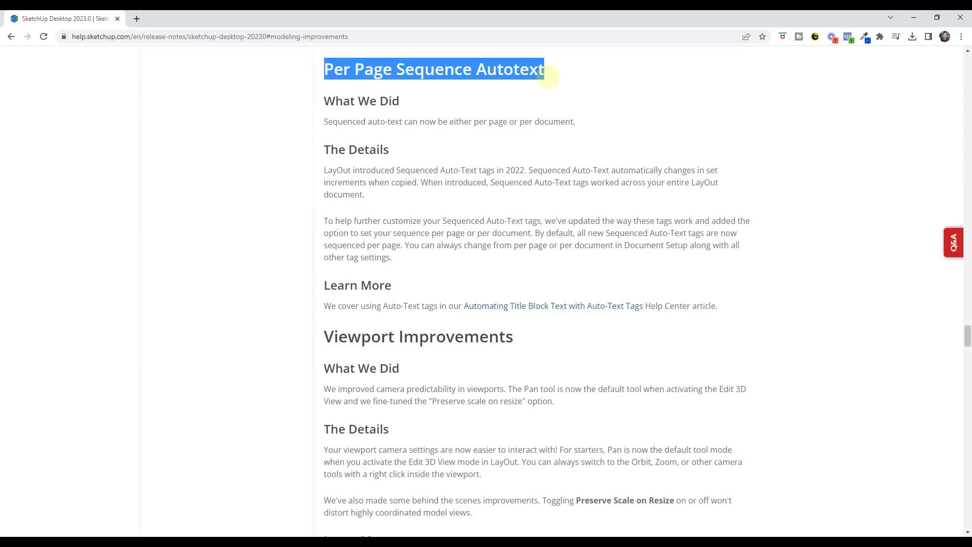
- Jump to the Per Page Sequence Autotext notes and scroll down to Viewport Improvements
left_click(547, 73)
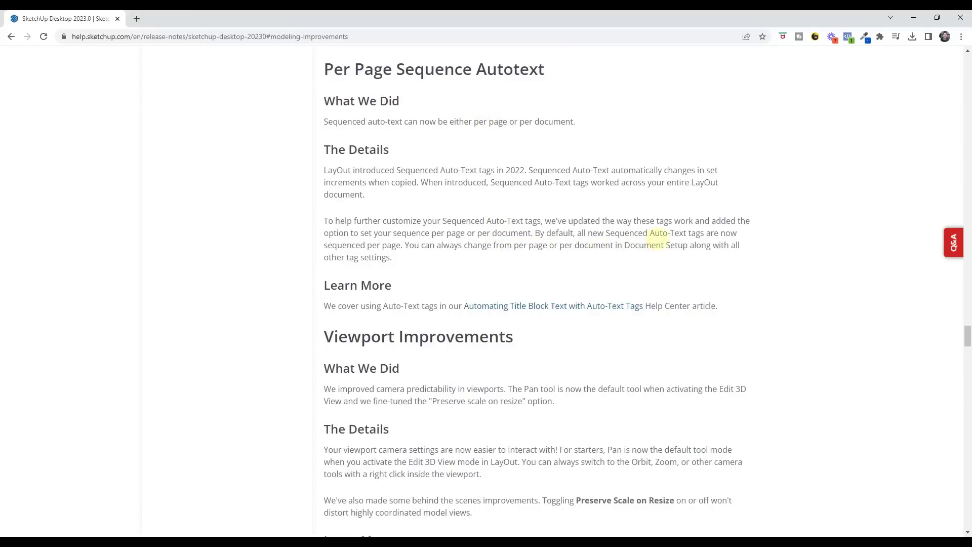
scroll(643, 238, "down", 4)
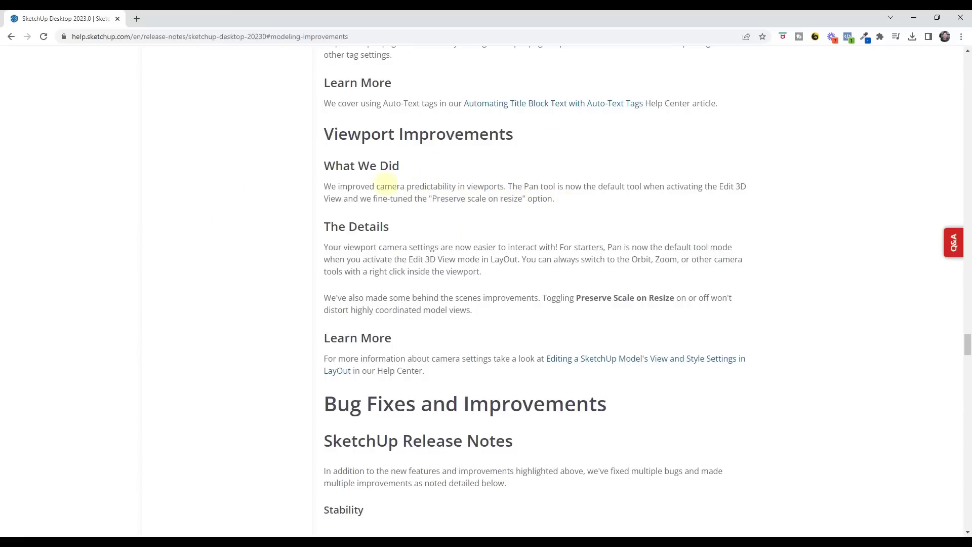
scroll(562, 241, "down", 1)
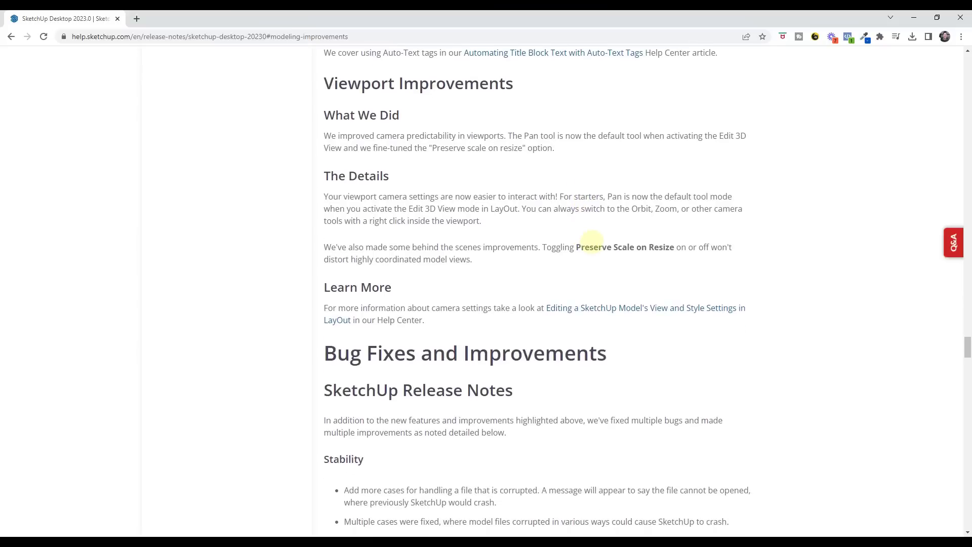
scroll(590, 251, "up", 1)
scroll(542, 202, "down", 1)
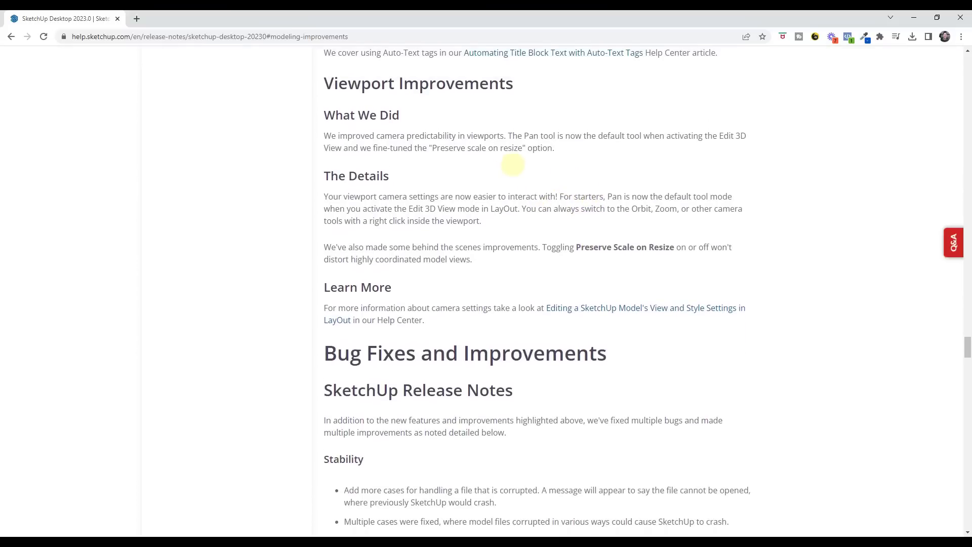